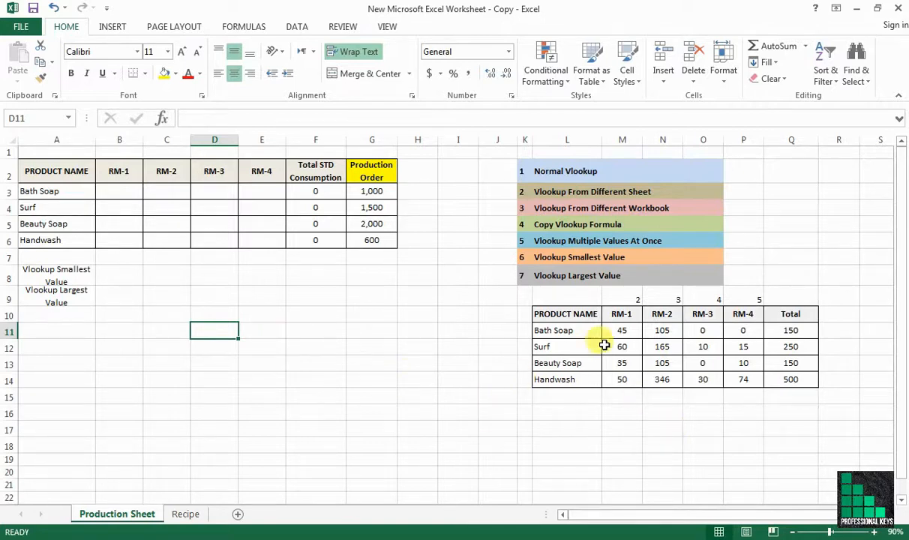
- Examine the raw material quantities in the recipe table and the production order quantities for each product
{"action": "left_click_drag", "start_coordinate": [622, 329], "coordinate": [735, 375]}
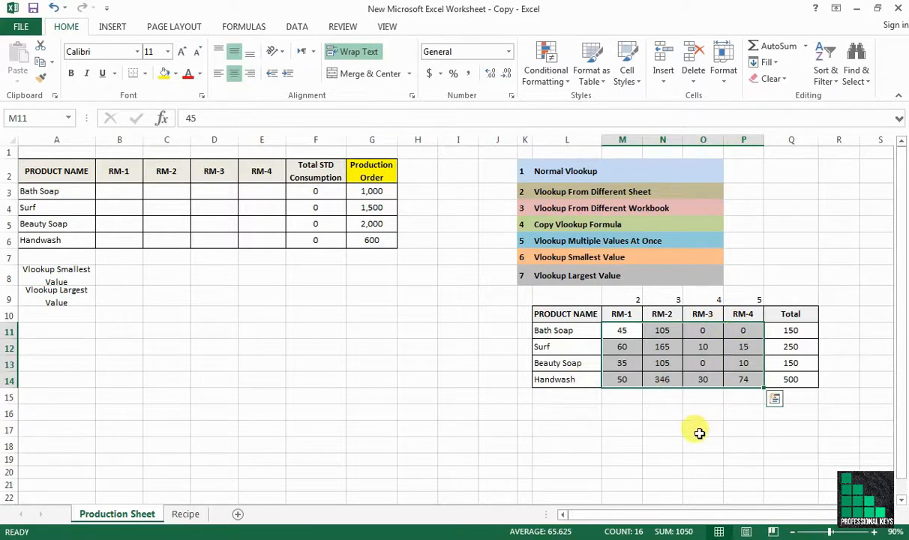
{"action": "left_click_drag", "start_coordinate": [549, 314], "coordinate": [750, 369]}
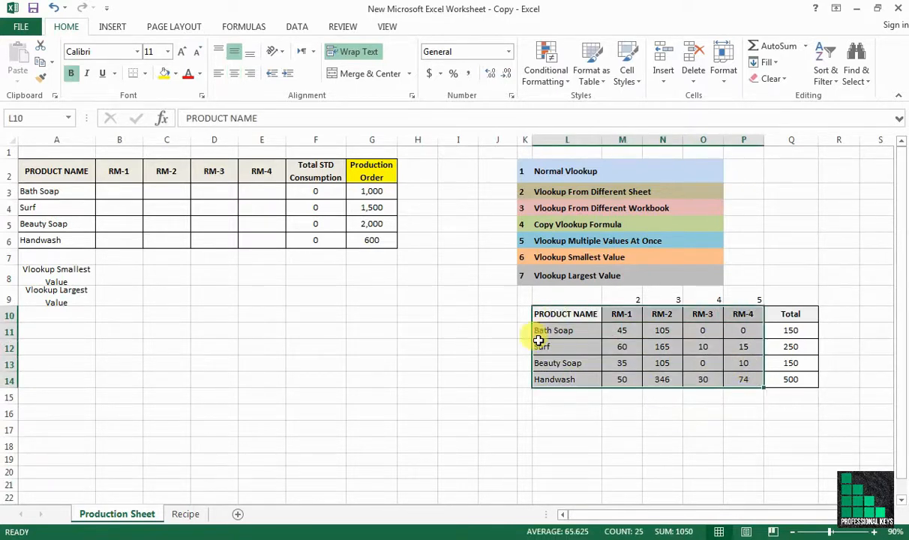
{"action": "left_click_drag", "start_coordinate": [555, 330], "coordinate": [803, 330]}
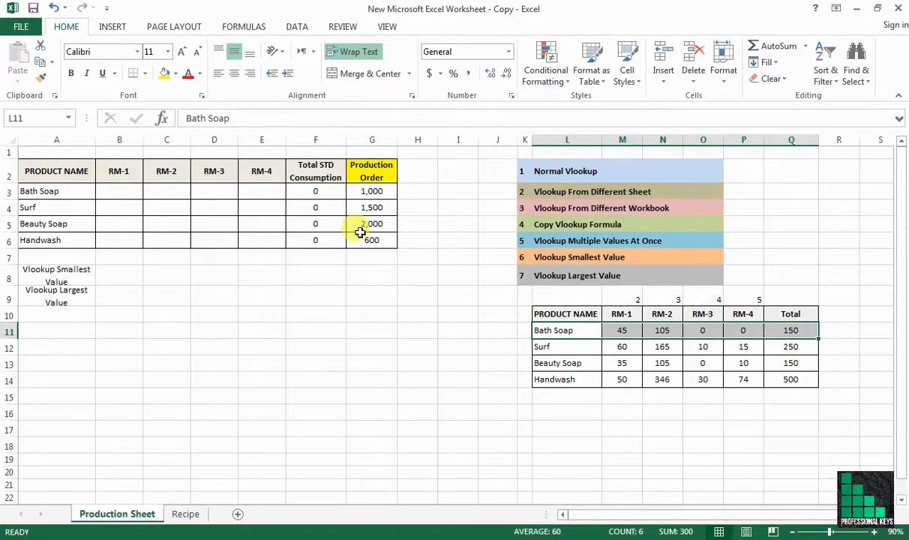
{"action": "left_click_drag", "start_coordinate": [382, 192], "coordinate": [373, 237]}
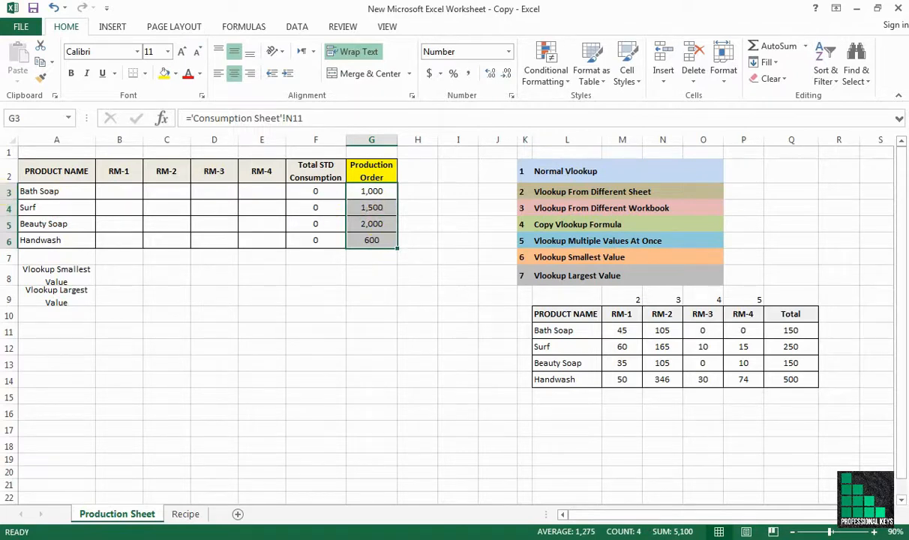
{"action": "left_click", "coordinate": [9, 191]}
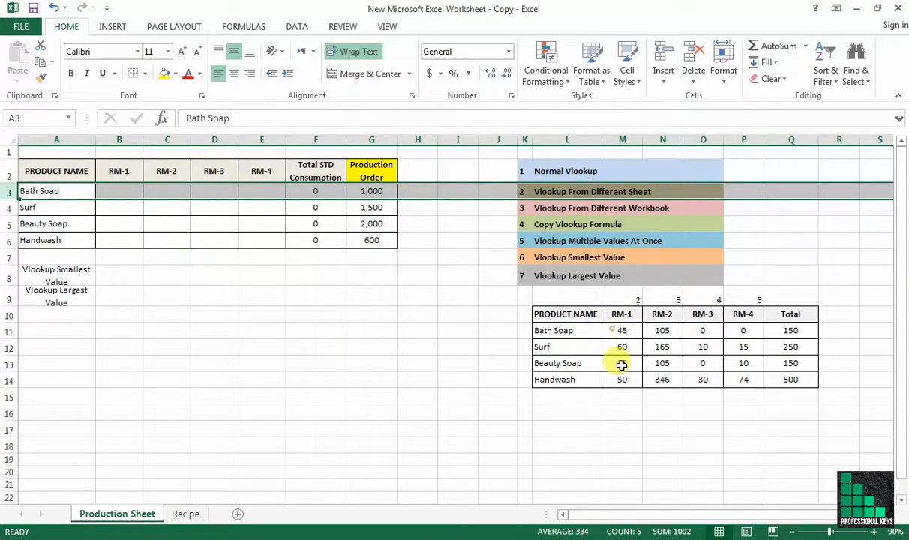
{"action": "left_click_drag", "start_coordinate": [621, 330], "coordinate": [727, 382]}
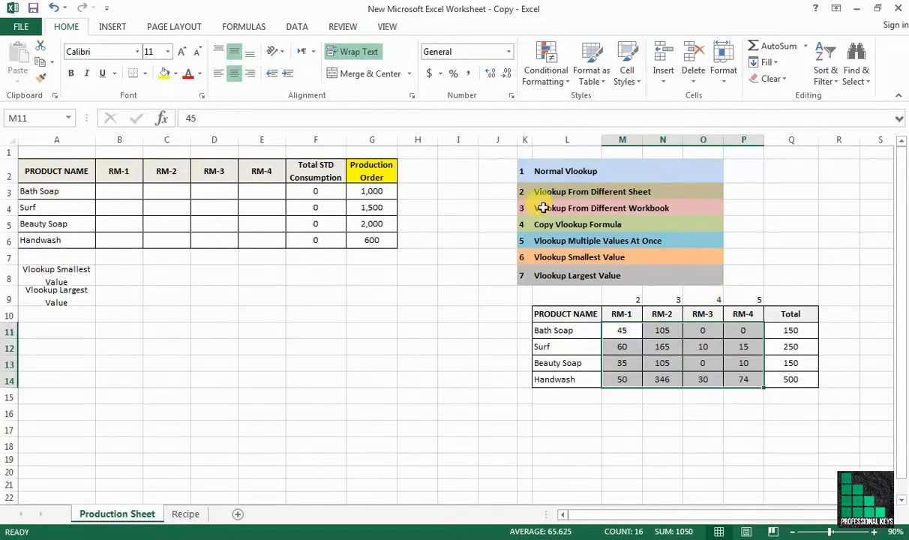
- Start a VLOOKUP formula in B3 with A3 as the lookup value and L10:Q14 as the table range
{"action": "left_click", "coordinate": [124, 193]}
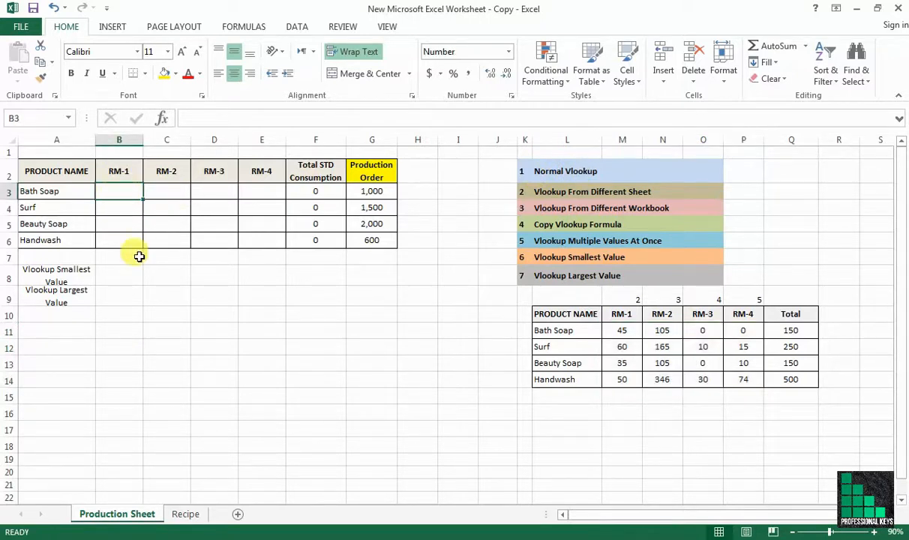
{"action": "type", "text": "="}
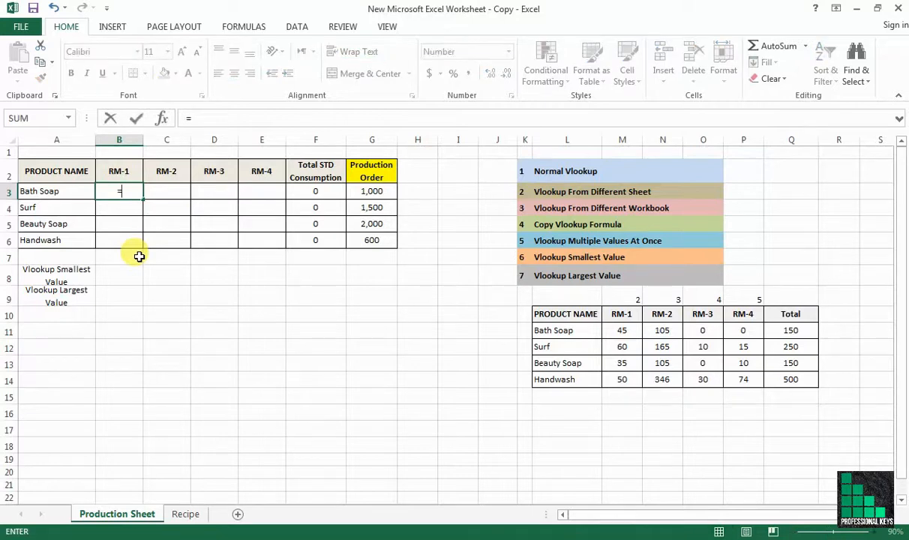
{"action": "type", "text": "vl"}
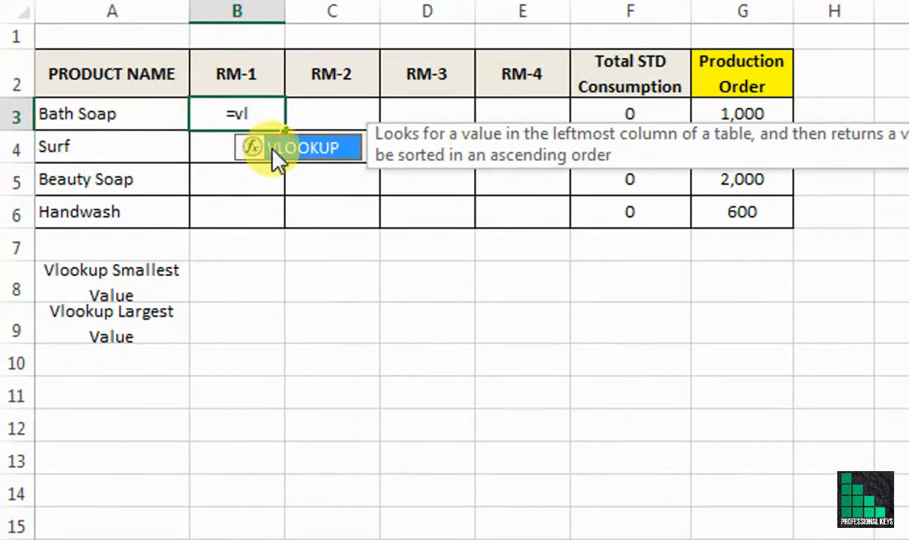
{"action": "double_click", "coordinate": [272, 148]}
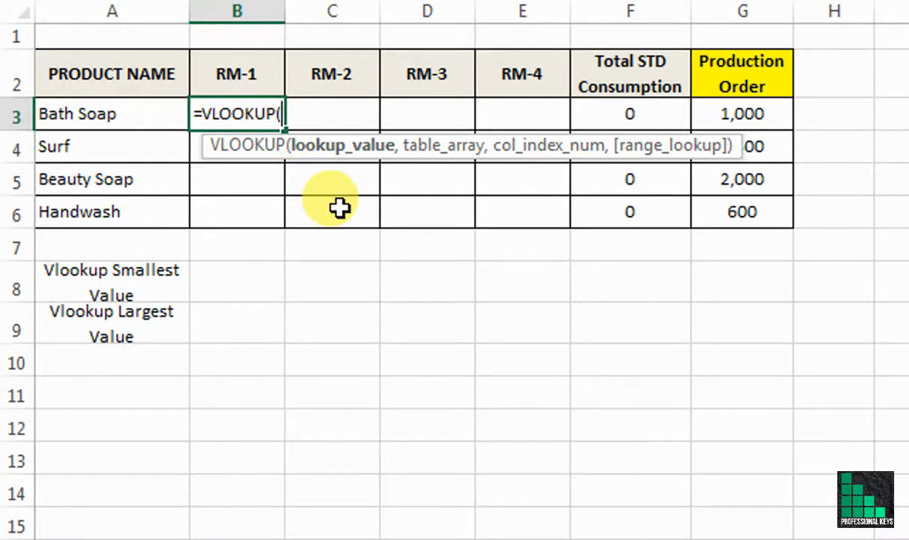
{"action": "left_click", "coordinate": [126, 119]}
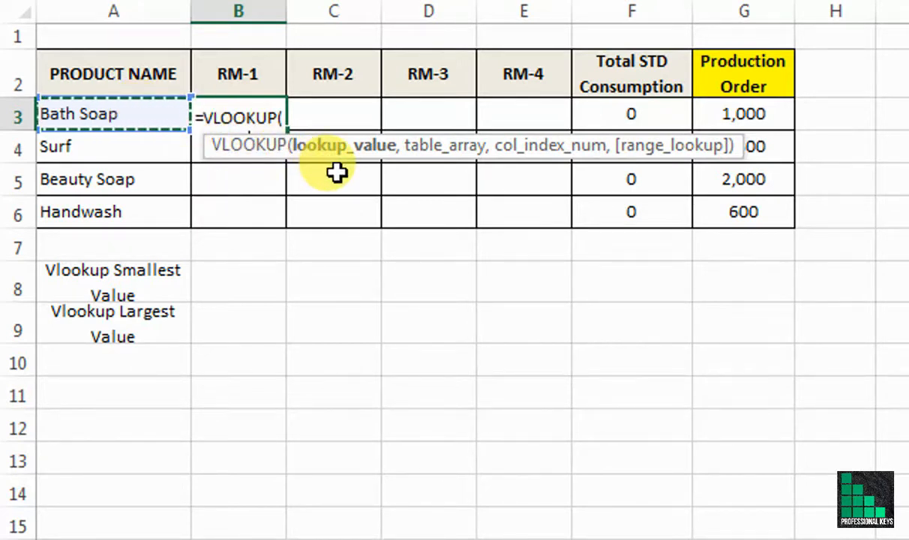
{"action": "scroll", "coordinate": [383, 224], "scroll_direction": "right", "scroll_amount": 7}
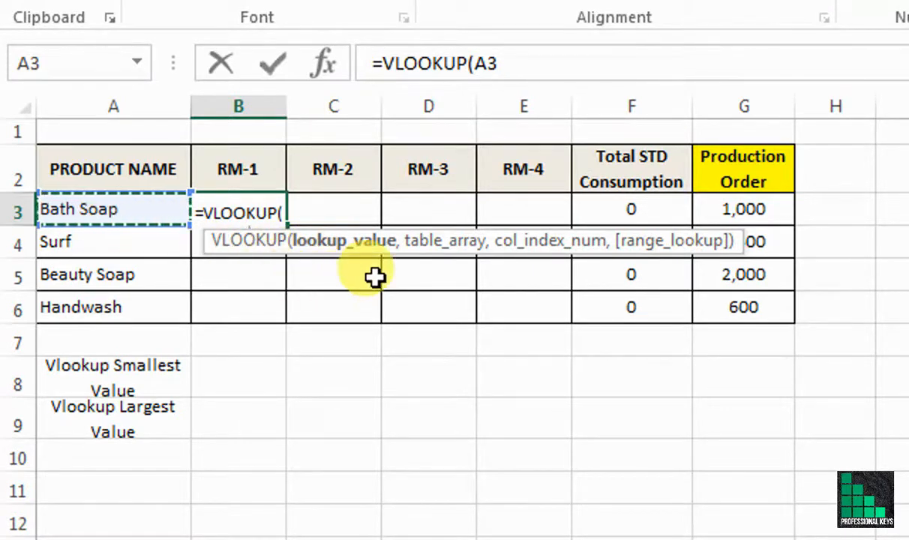
{"action": "type", "text": ","}
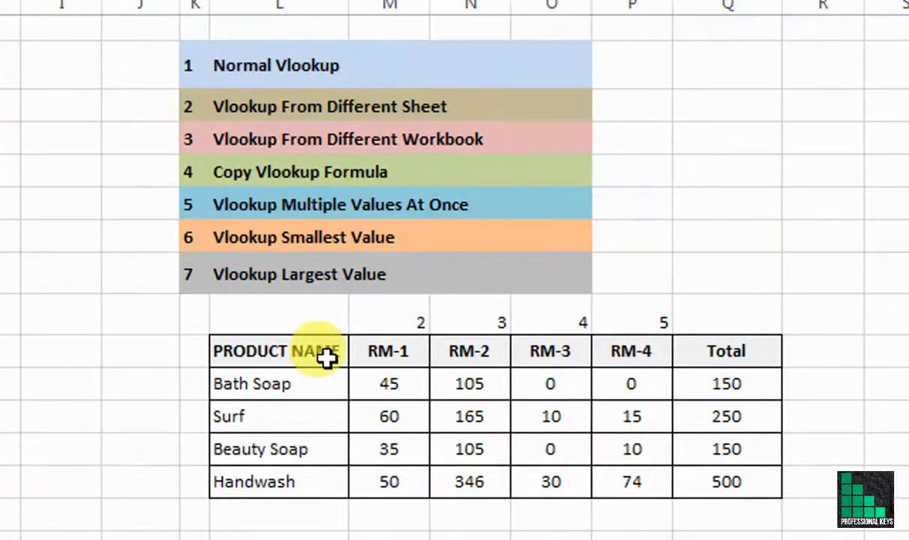
{"action": "left_click_drag", "start_coordinate": [278, 349], "coordinate": [737, 458]}
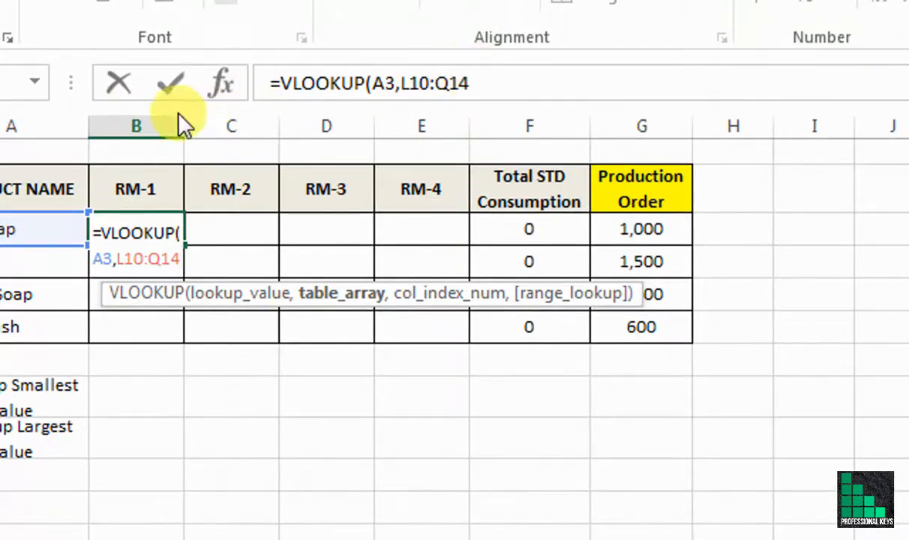
- Make the formula's table range absolute as $L$10:$Q$14
{"action": "left_click", "coordinate": [524, 84]}
{"action": "left_click_drag", "start_coordinate": [571, 84], "coordinate": [507, 85]}
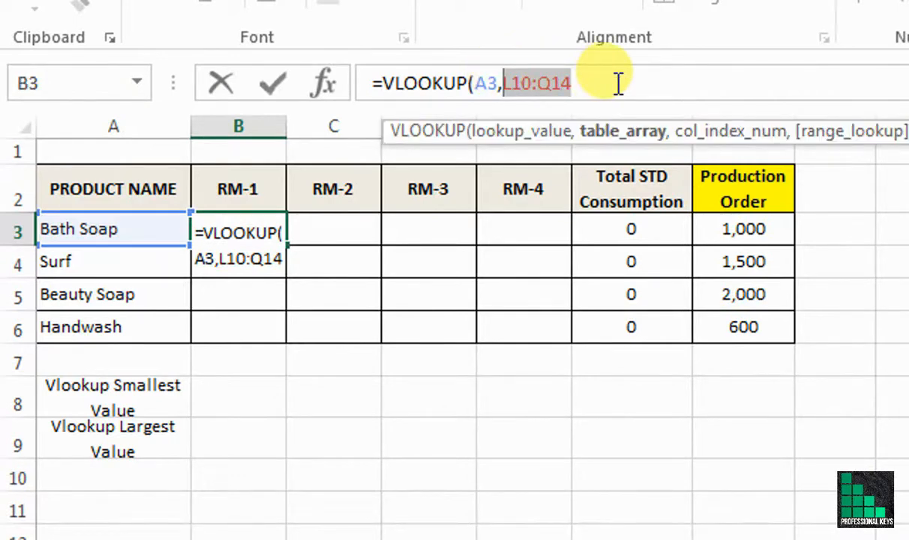
{"action": "key", "text": "F4"}
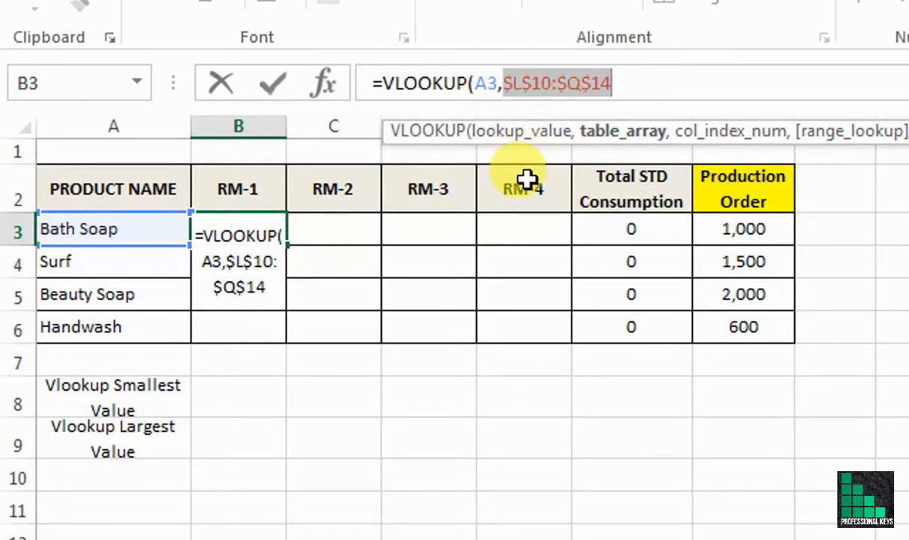
{"action": "left_click", "coordinate": [650, 85]}
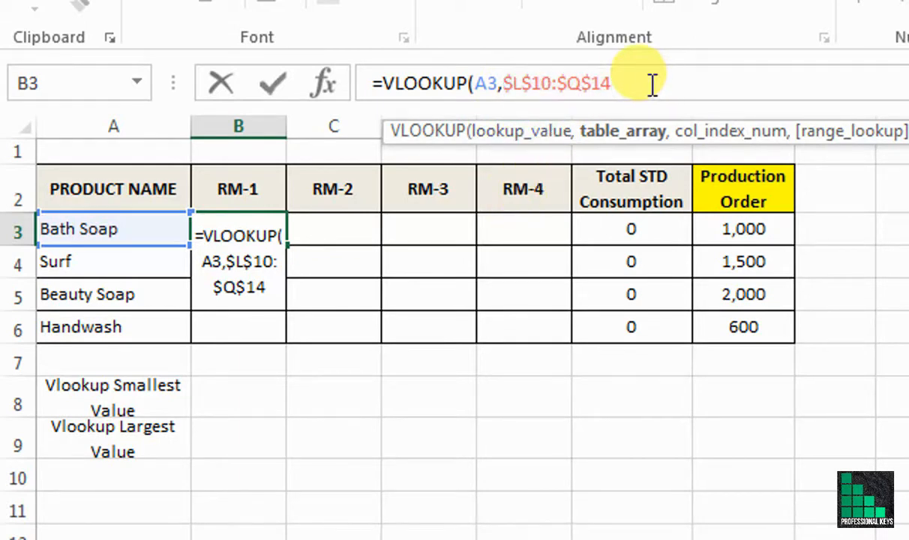
- Complete the B3 VLOOKUP formula with column index 2 and FALSE for an exact match
{"action": "type", "text": ","}
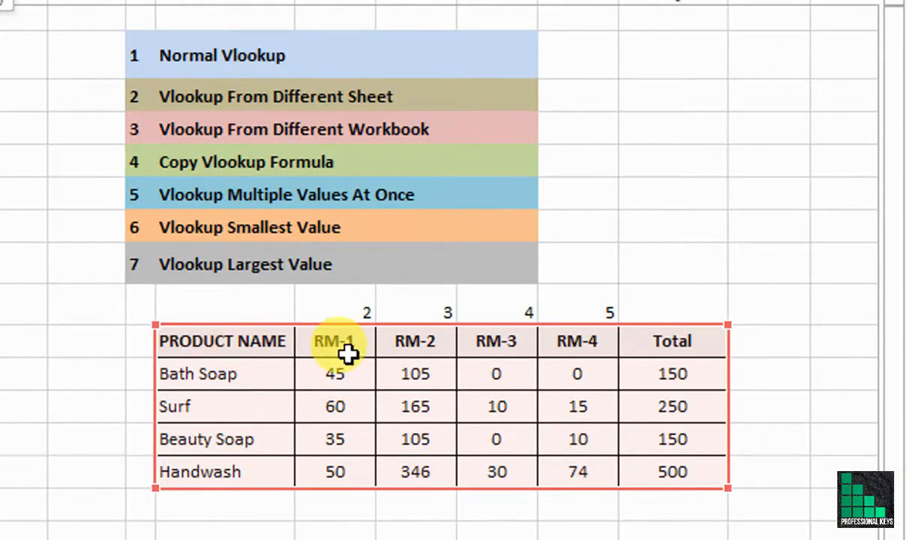
{"action": "type", "text": ","}
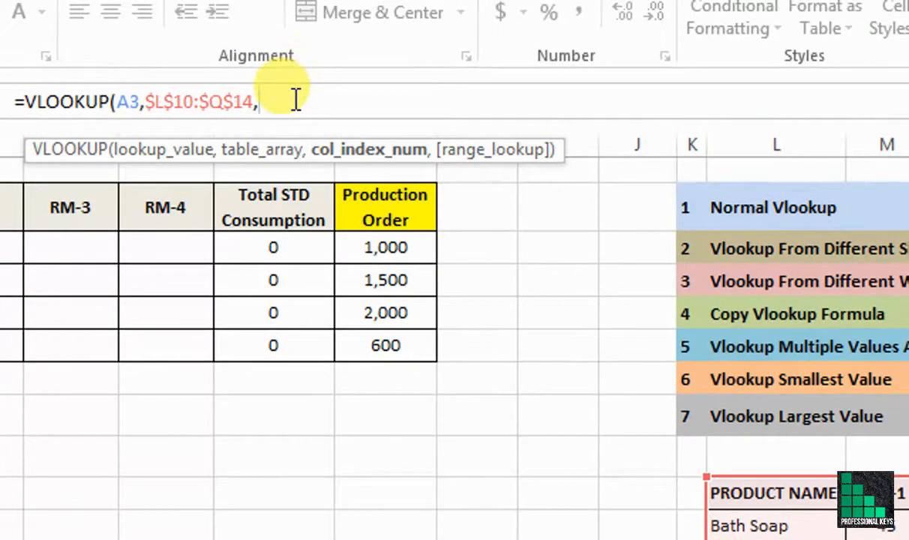
{"action": "type", "text": "2,"}
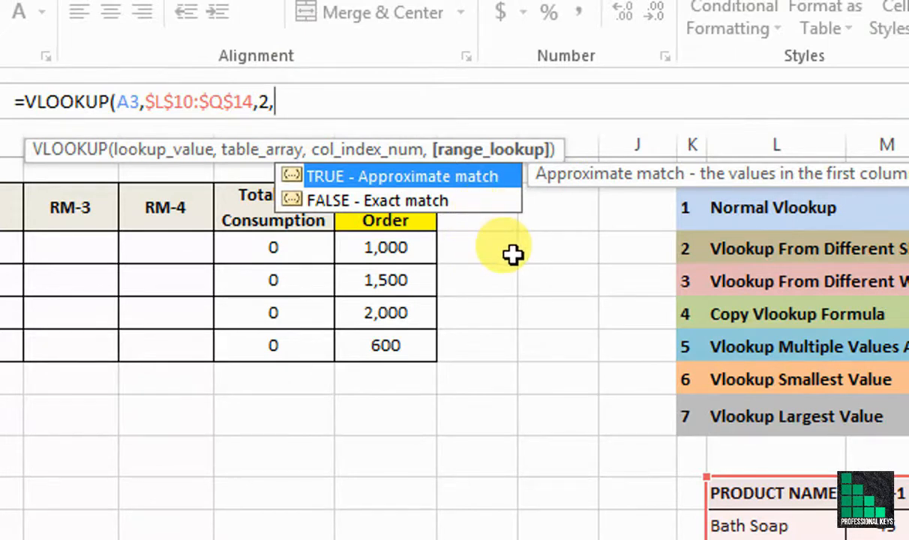
{"action": "double_click", "coordinate": [442, 203]}
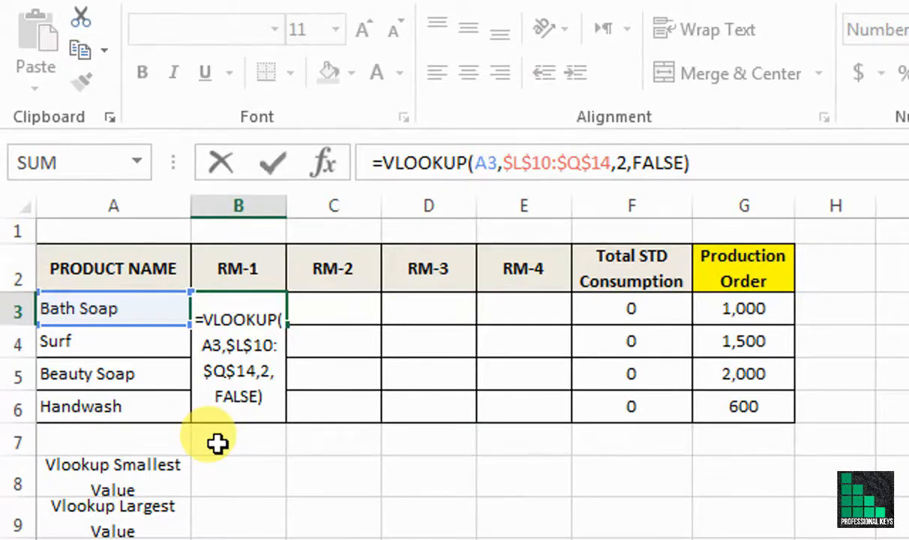
{"action": "key", "text": "Return"}
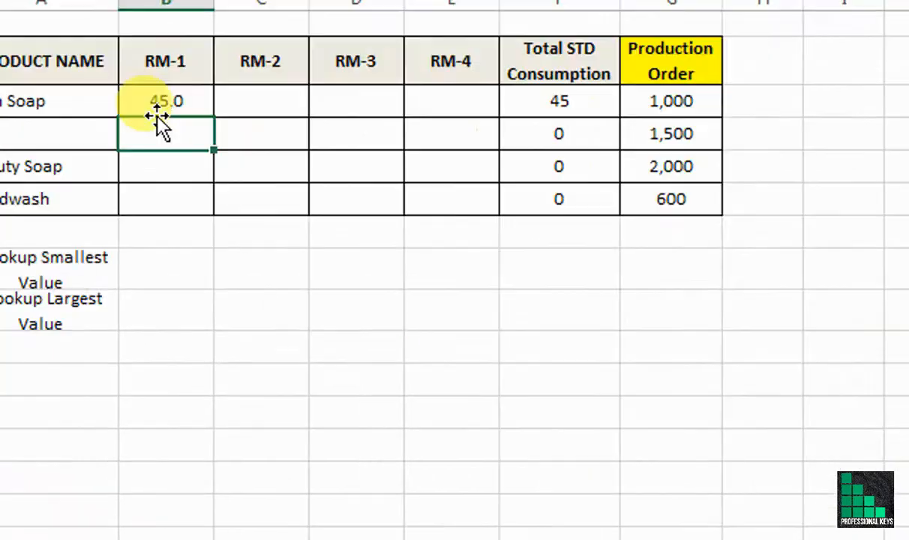
- Copy the VLOOKUP in B3 and paste only its formula into B4:B6 for the remaining products
{"action": "left_click", "coordinate": [193, 100]}
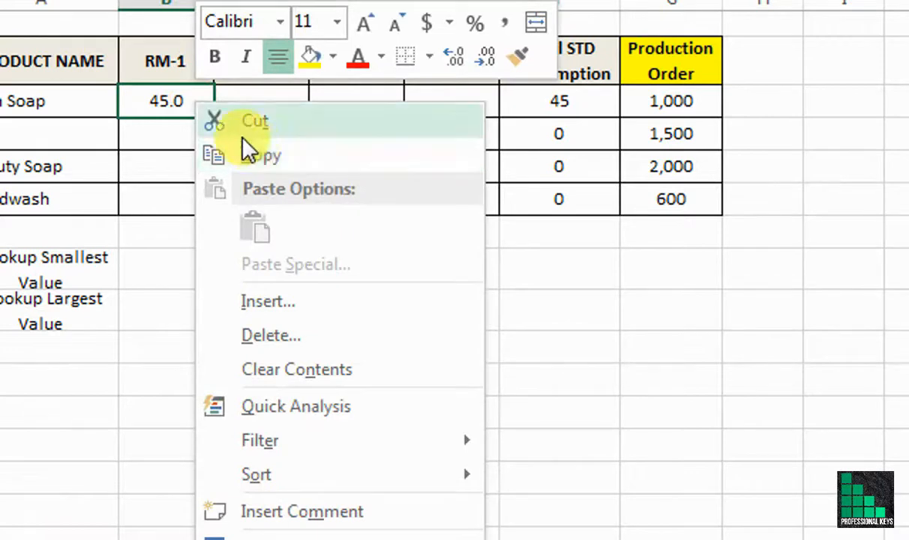
{"action": "left_click", "coordinate": [228, 129]}
{"action": "left_click_drag", "start_coordinate": [185, 134], "coordinate": [184, 195]}
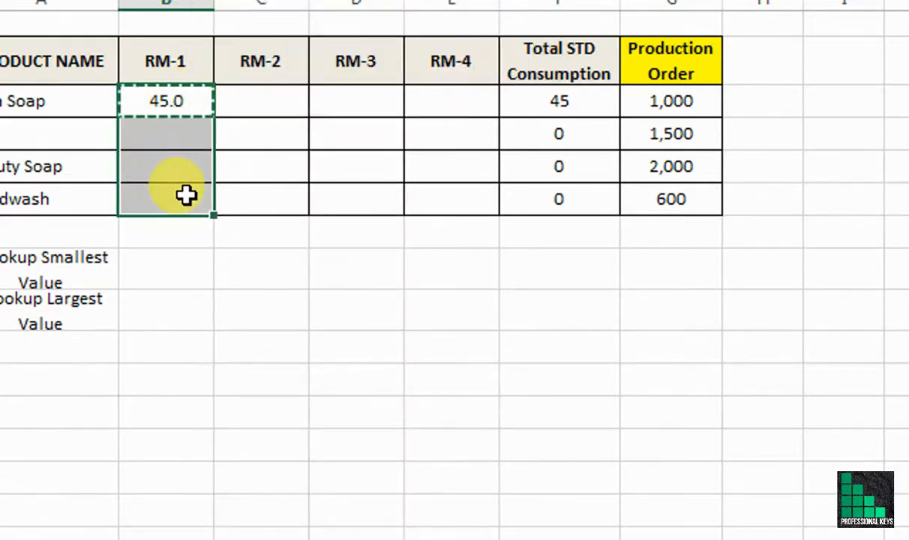
{"action": "right_click", "coordinate": [186, 196]}
{"action": "key", "text": "Escape"}
{"action": "right_click", "coordinate": [186, 194]}
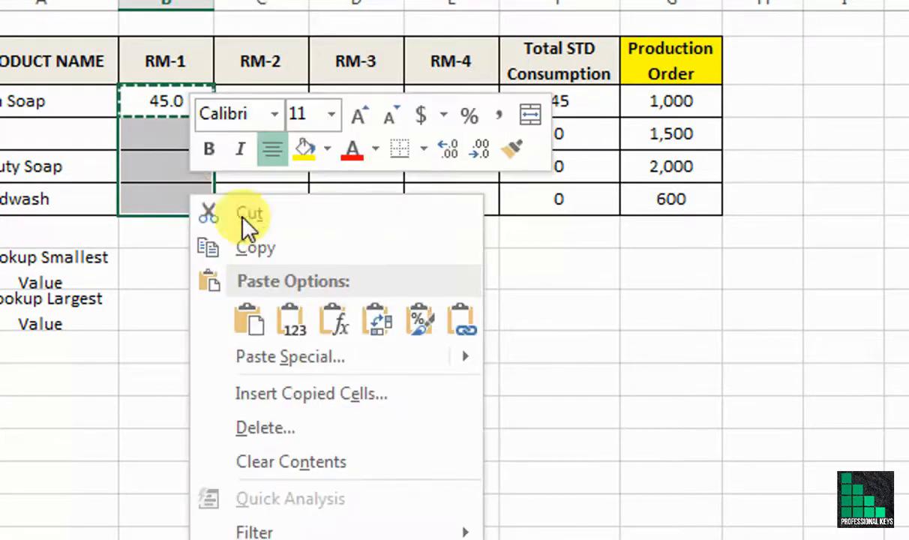
{"action": "left_click", "coordinate": [331, 315]}
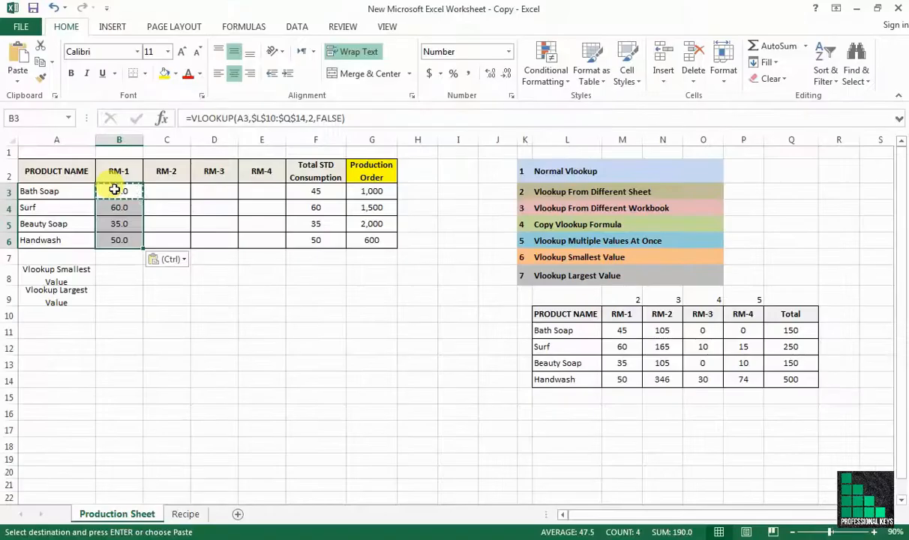
- Clear the RM-1 formulas from B3:B6
{"action": "left_click_drag", "start_coordinate": [114, 201], "coordinate": [114, 245]}
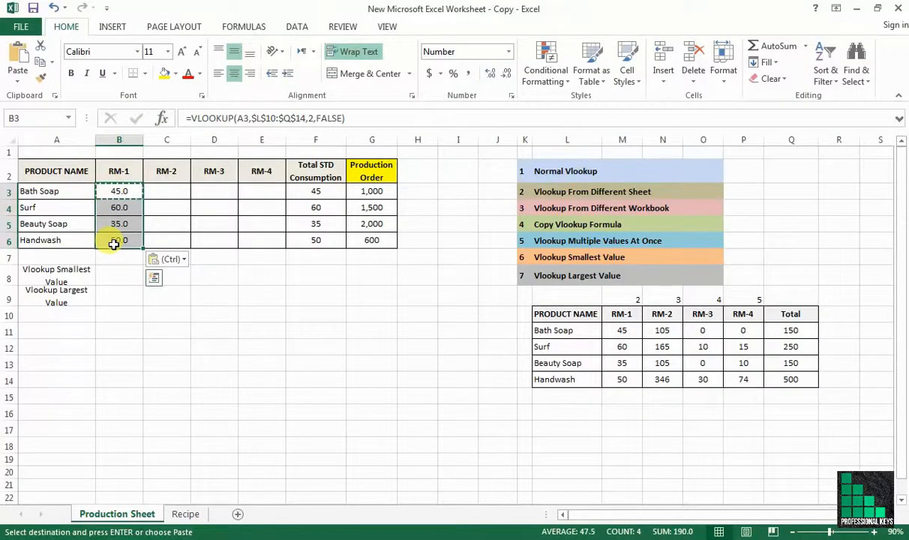
{"action": "key", "text": "Delete"}
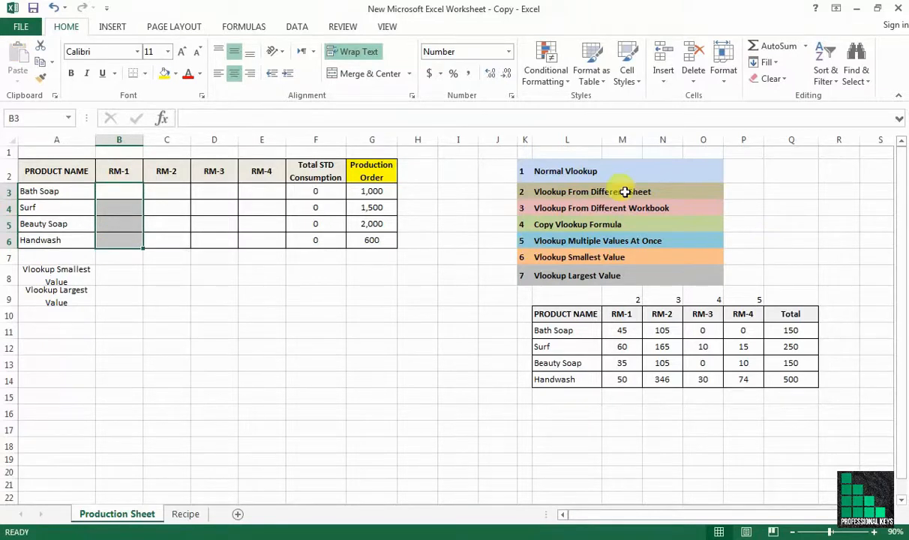
- Start a VLOOKUP formula in B3 with the Bath Soap name in A3 as the lookup value
{"action": "left_click", "coordinate": [106, 194]}
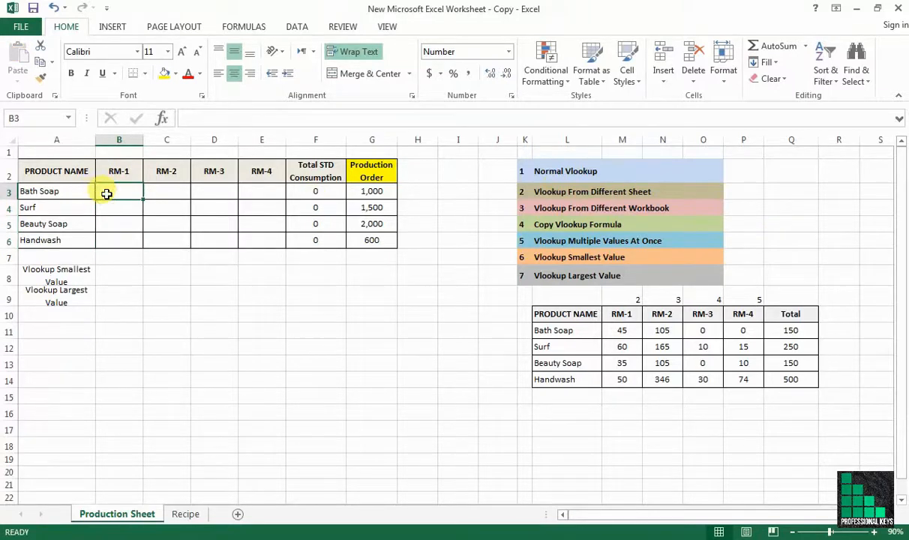
{"action": "type", "text": "="}
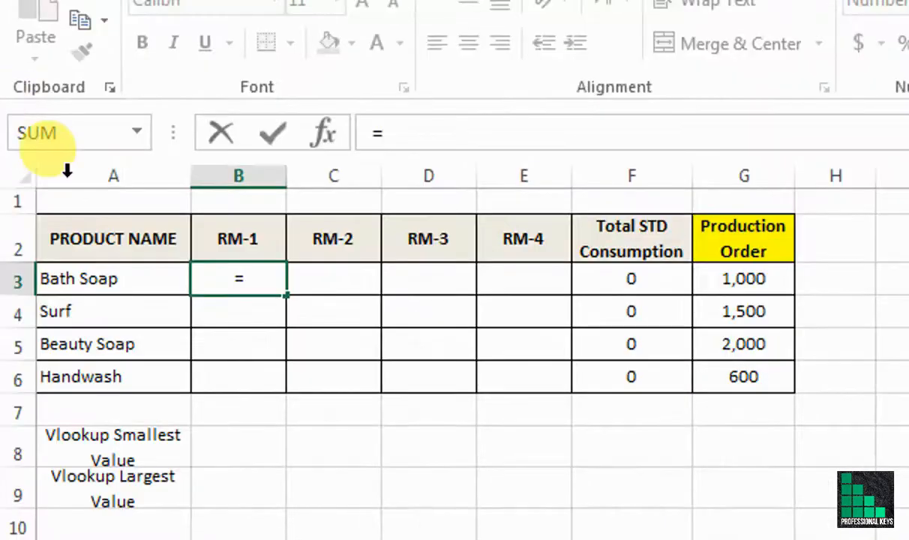
{"action": "type", "text": "vl"}
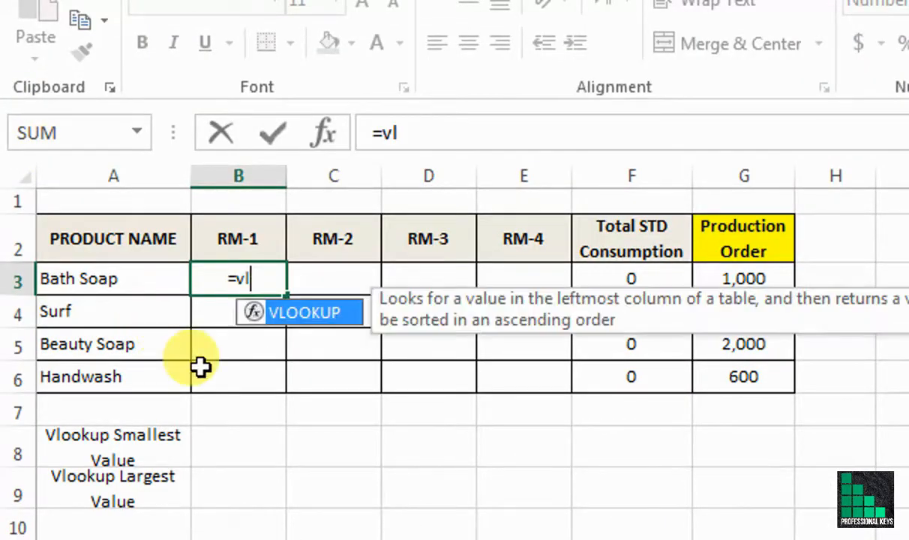
{"action": "key", "text": "Tab"}
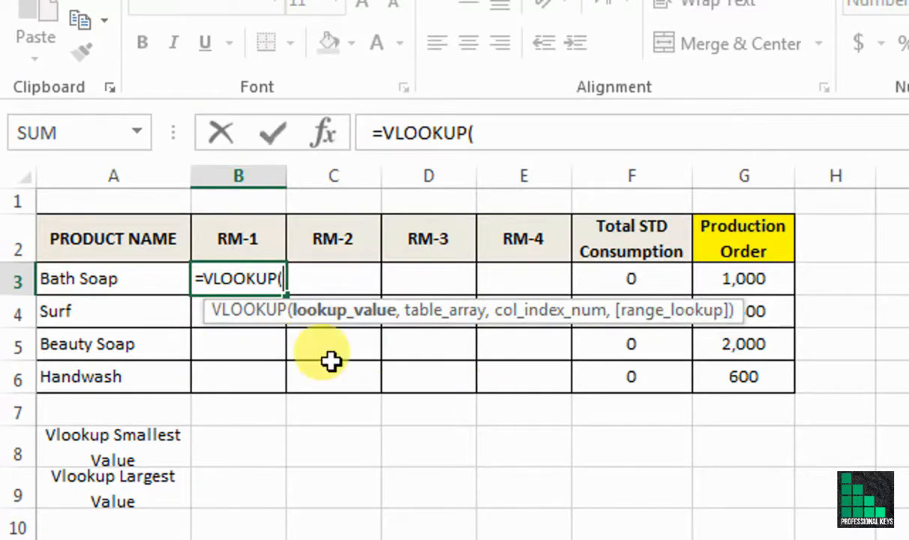
{"action": "left_click", "coordinate": [114, 280]}
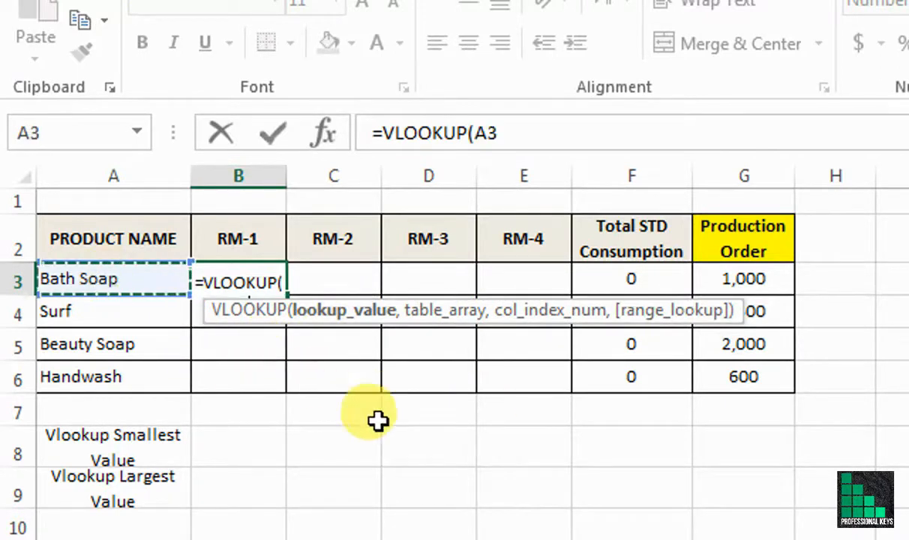
{"action": "type", "text": ","}
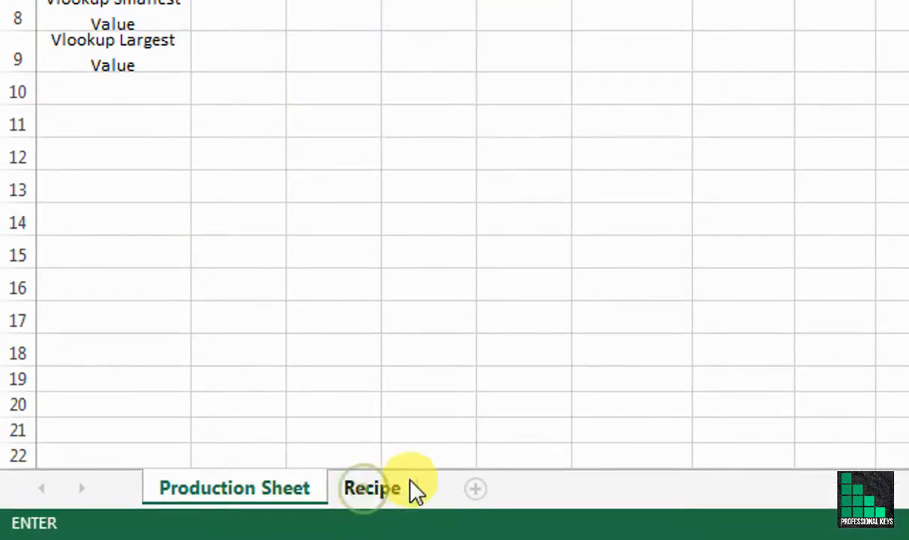
- Use the Recipe sheet's table C2:H6 as the table array and make its range absolute as $C$2:$H$6
{"action": "left_click", "coordinate": [405, 527]}
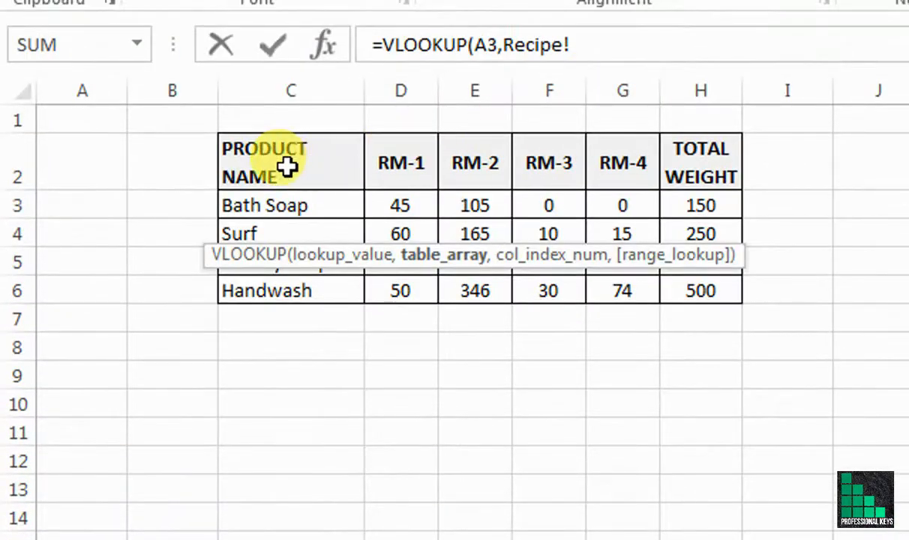
{"action": "left_click_drag", "start_coordinate": [286, 78], "coordinate": [712, 212]}
{"action": "left_click_drag", "start_coordinate": [712, 296], "coordinate": [714, 299]}
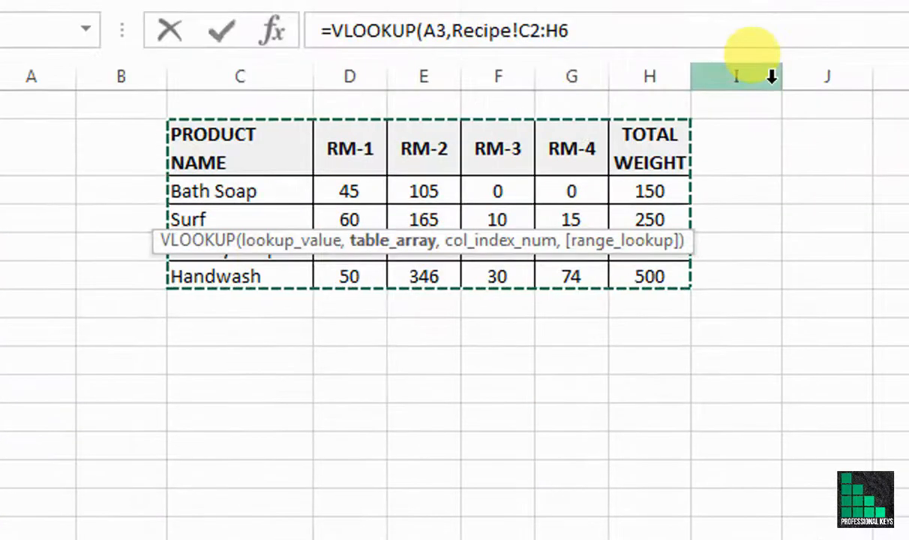
{"action": "left_click_drag", "start_coordinate": [623, 82], "coordinate": [520, 88]}
{"action": "key", "text": "F4"}
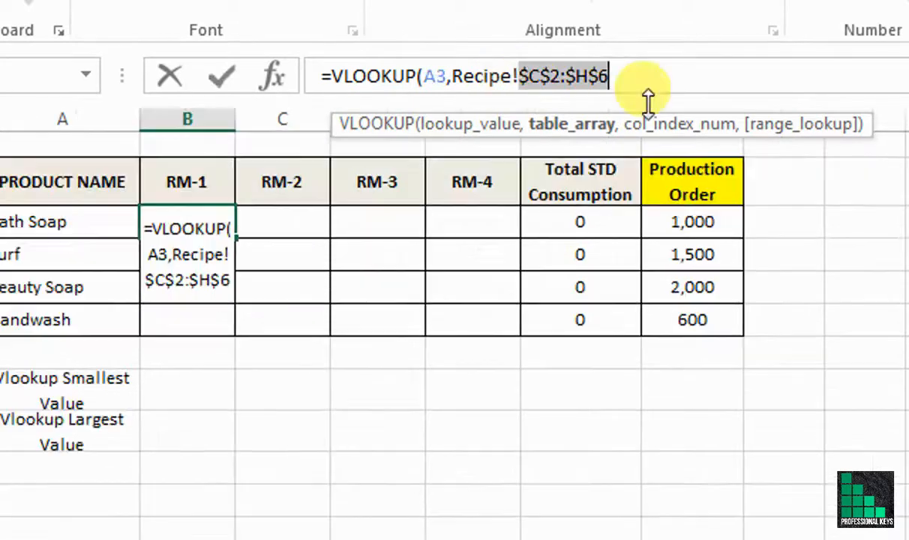
{"action": "left_click", "coordinate": [628, 81]}
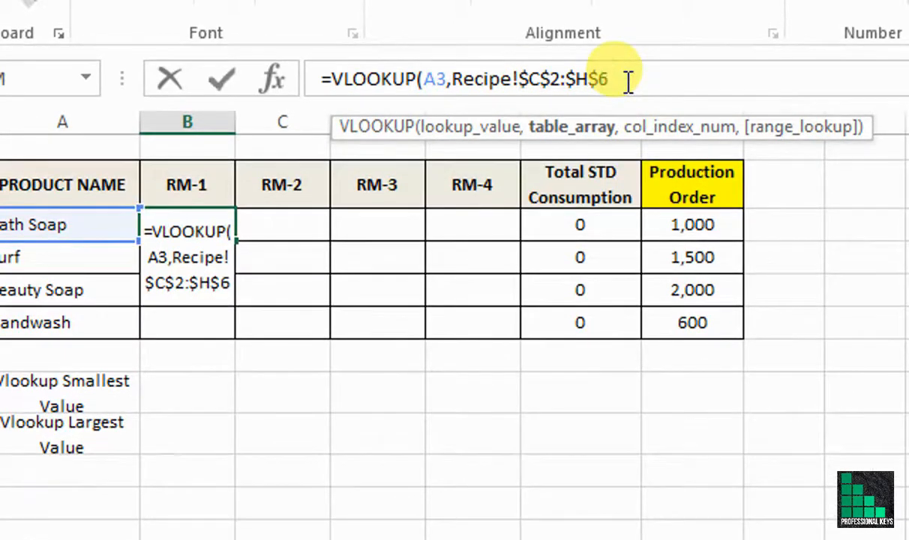
{"action": "type", "text": ","}
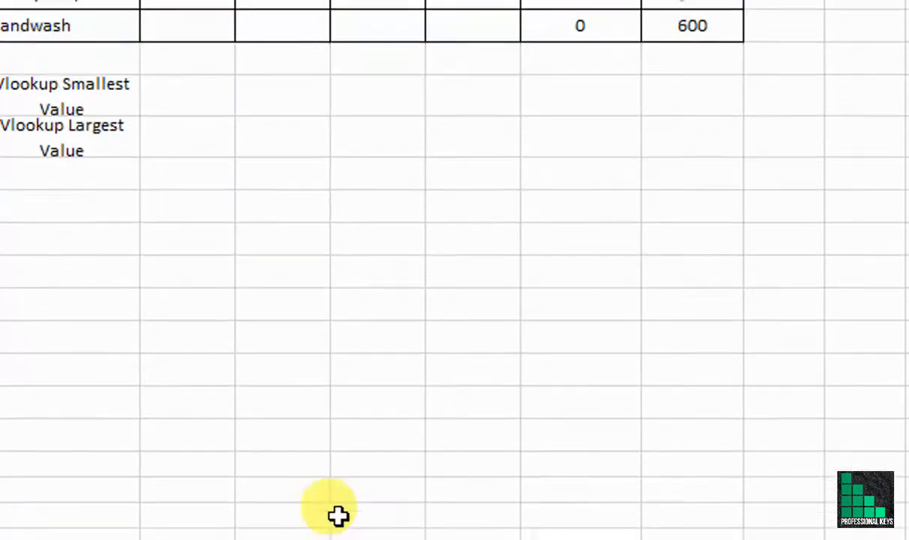
- Remove the stray Recipe! reference and complete the B3 formula with column index 2 and FALSE for an exact match
{"action": "left_click", "coordinate": [323, 488]}
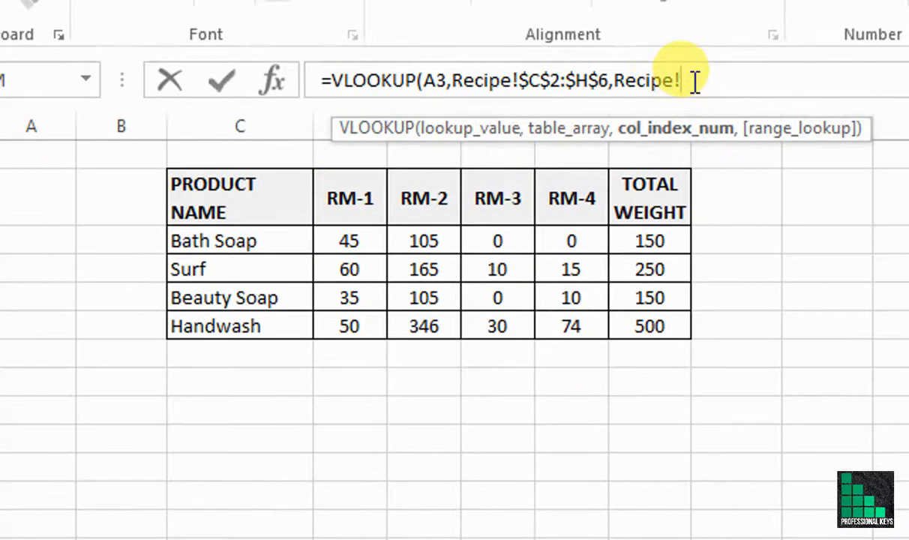
{"action": "left_click_drag", "start_coordinate": [695, 81], "coordinate": [619, 81]}
{"action": "key", "text": "BackSpace"}
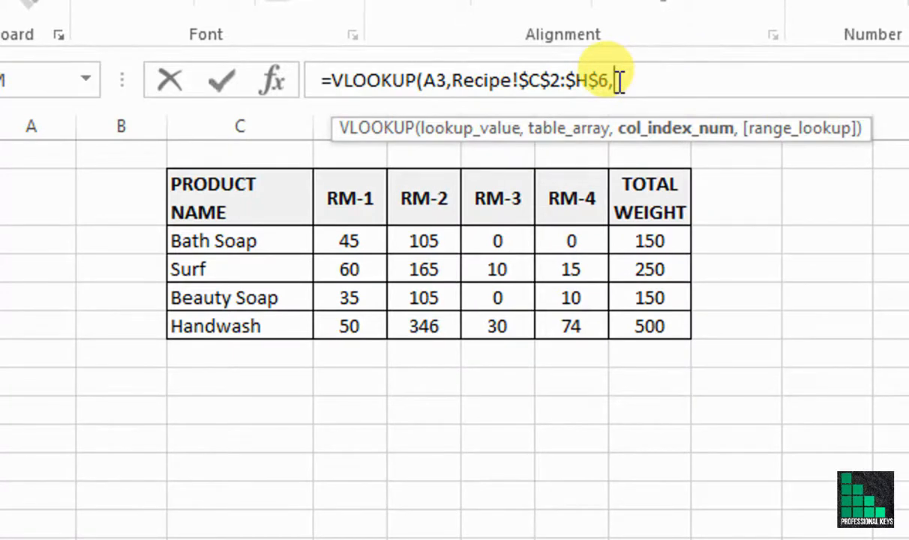
{"action": "type", "text": "2"}
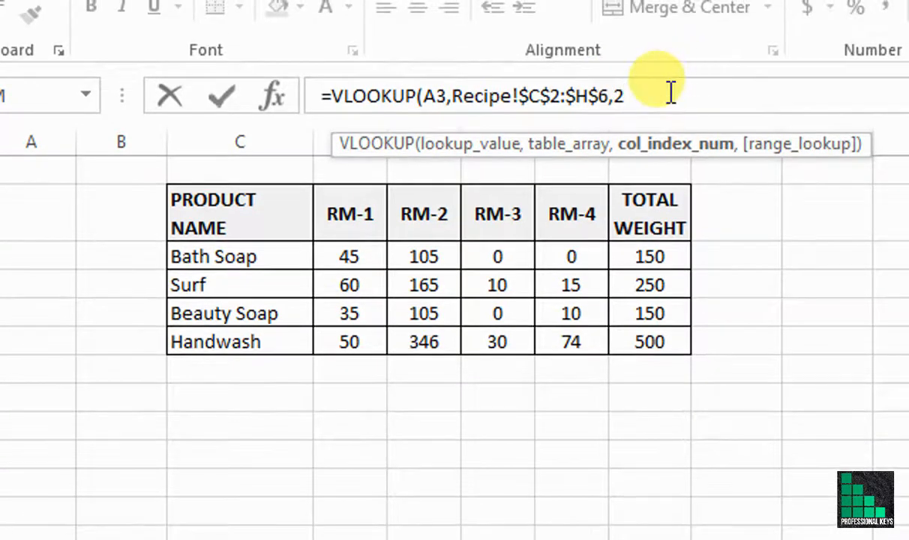
{"action": "type", "text": ","}
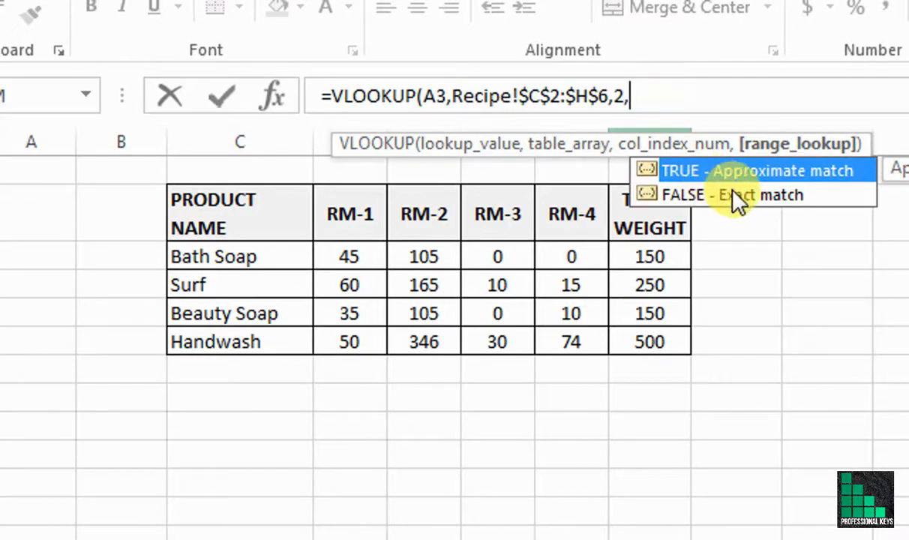
{"action": "double_click", "coordinate": [735, 194]}
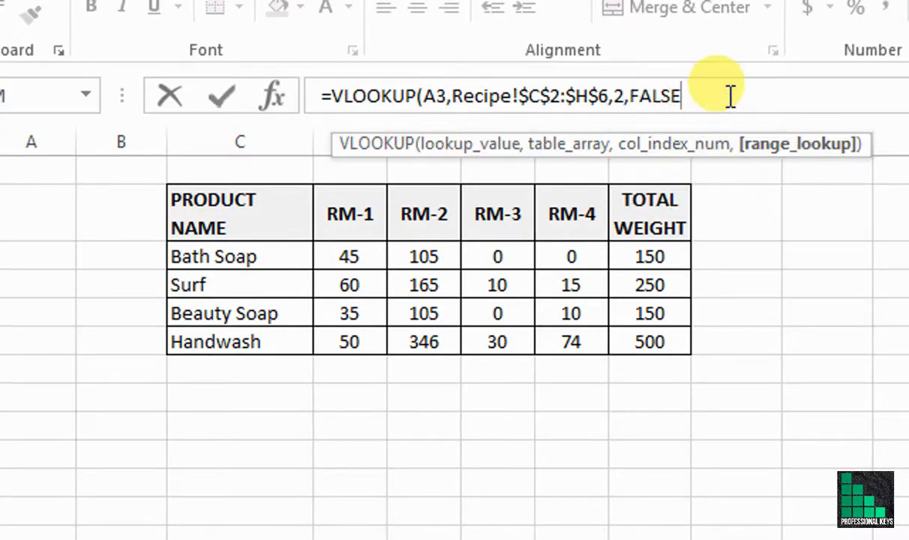
{"action": "key", "text": "Return"}
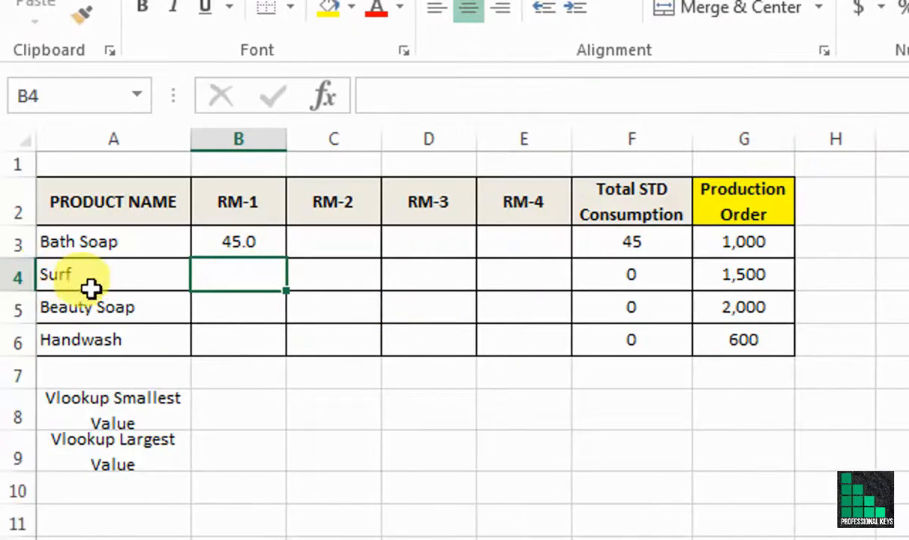
- Copy the Recipe-sheet VLOOKUP in B3 and paste only its formula over B3:B6
{"action": "right_click", "coordinate": [221, 243]}
{"action": "left_click_drag", "start_coordinate": [257, 248], "coordinate": [264, 335]}
{"action": "right_click", "coordinate": [262, 335]}
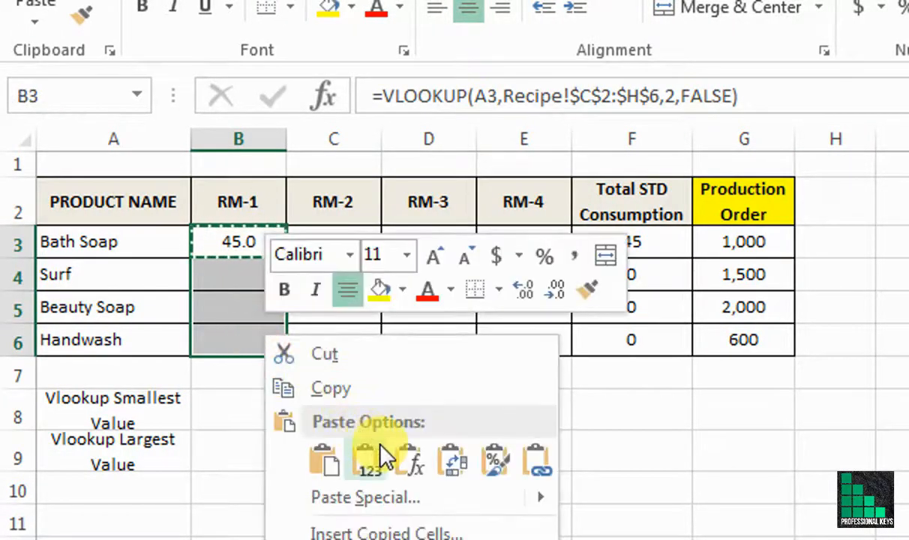
{"action": "left_click", "coordinate": [409, 461]}
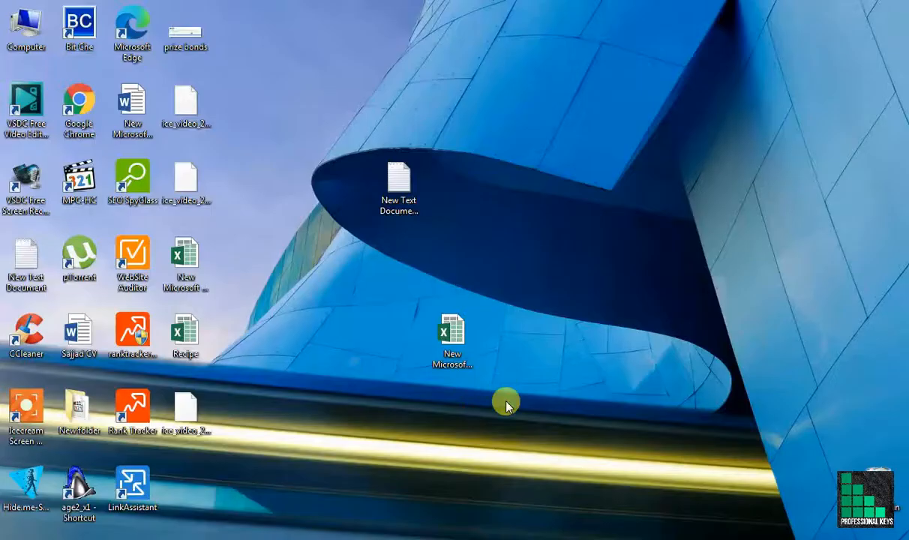
- Open the Recipe workbook from the desktop and return to the production workbook
{"action": "right_click", "coordinate": [189, 333]}
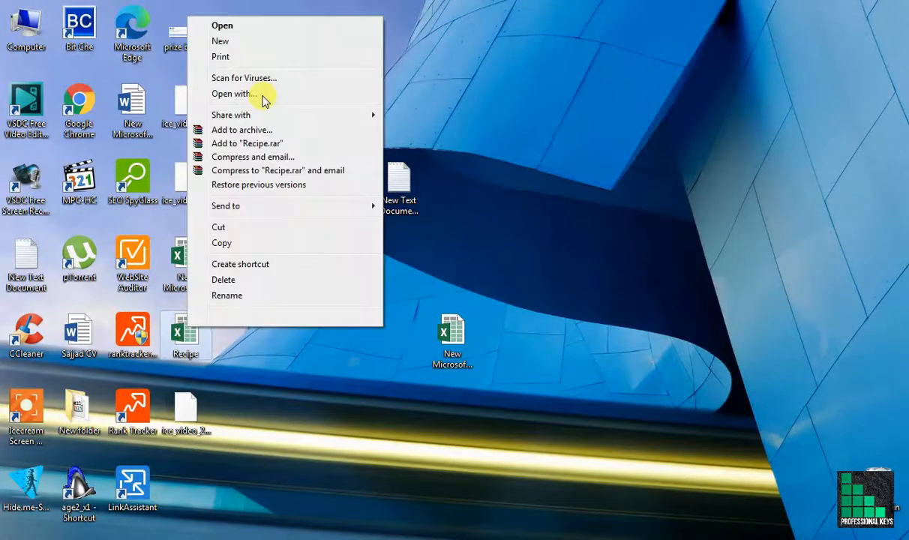
{"action": "left_click", "coordinate": [256, 27]}
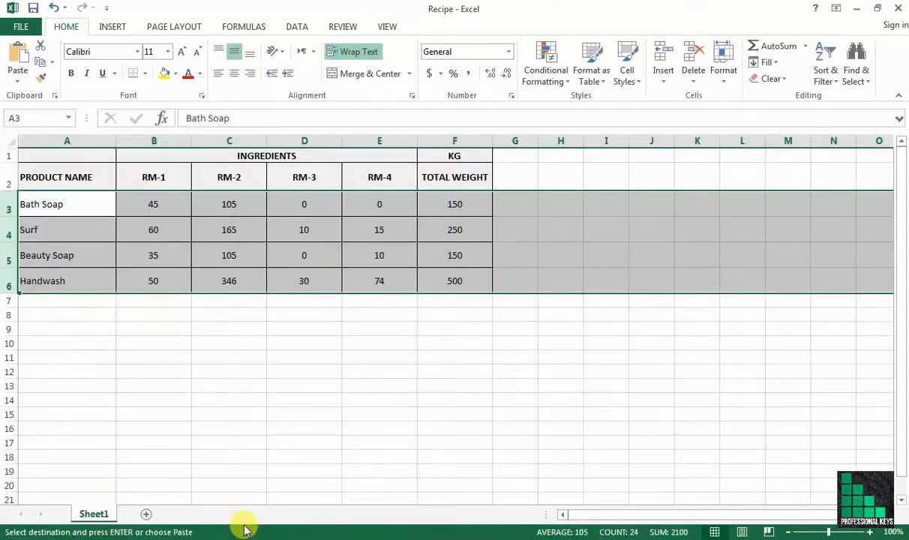
{"action": "mouse_move", "coordinate": [365, 487]}
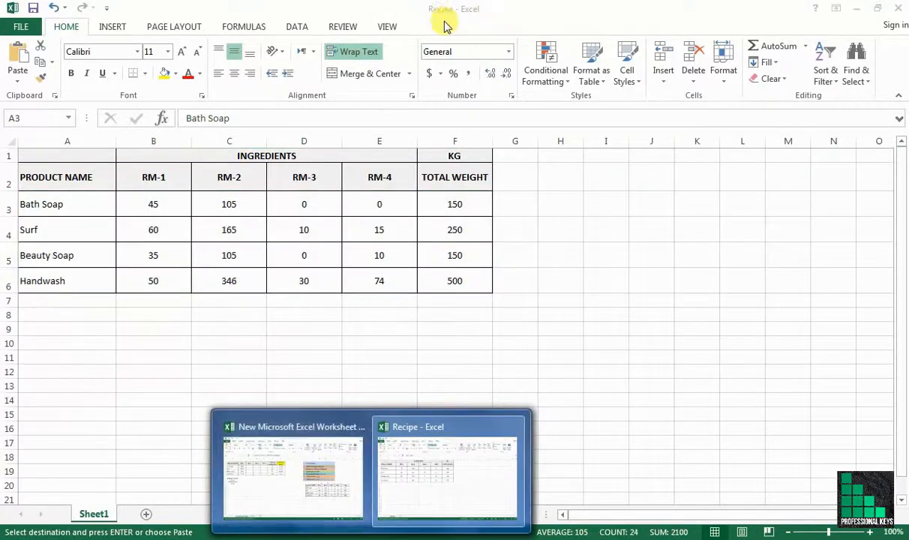
{"action": "left_click", "coordinate": [323, 471]}
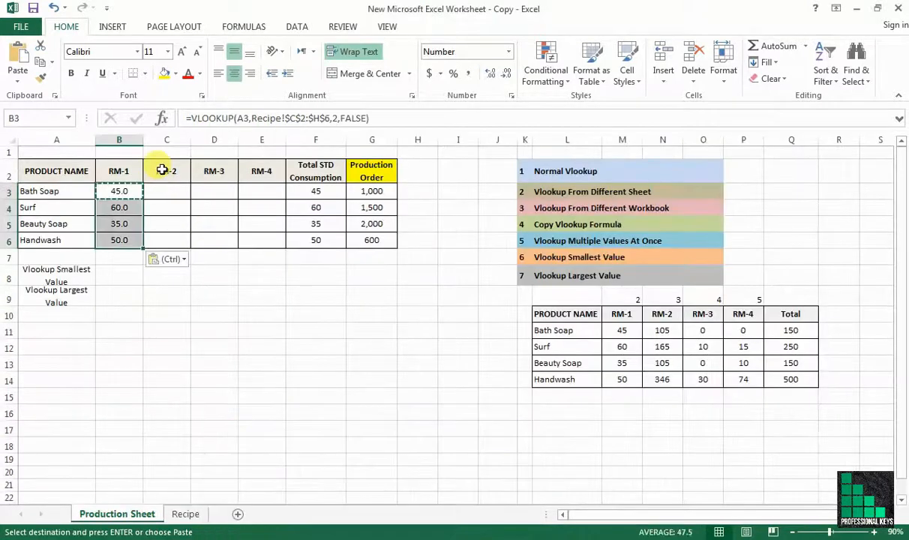
- Clear the Recipe-sheet VLOOKUP formulas from the RM-1 cells B3:B6
{"action": "left_click_drag", "start_coordinate": [112, 190], "coordinate": [113, 246]}
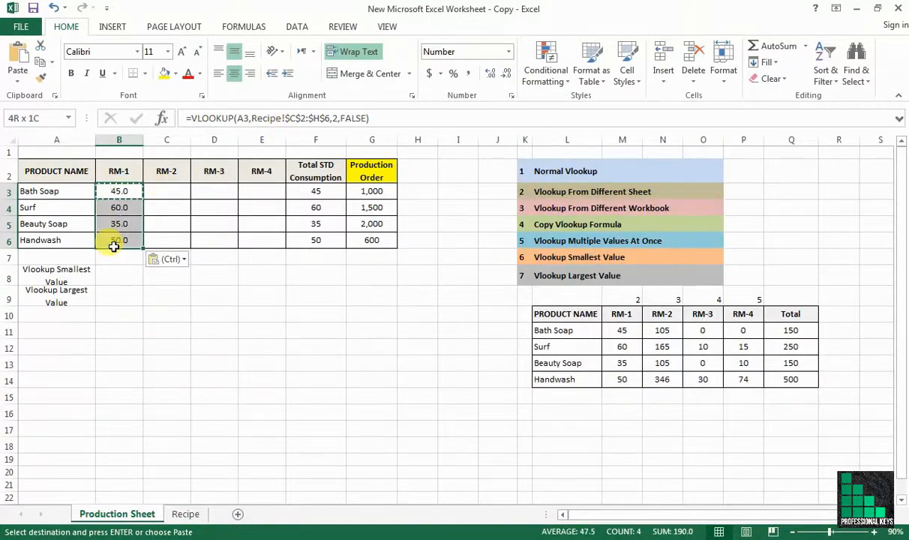
{"action": "key", "text": "Delete"}
{"action": "key", "text": "Up"}
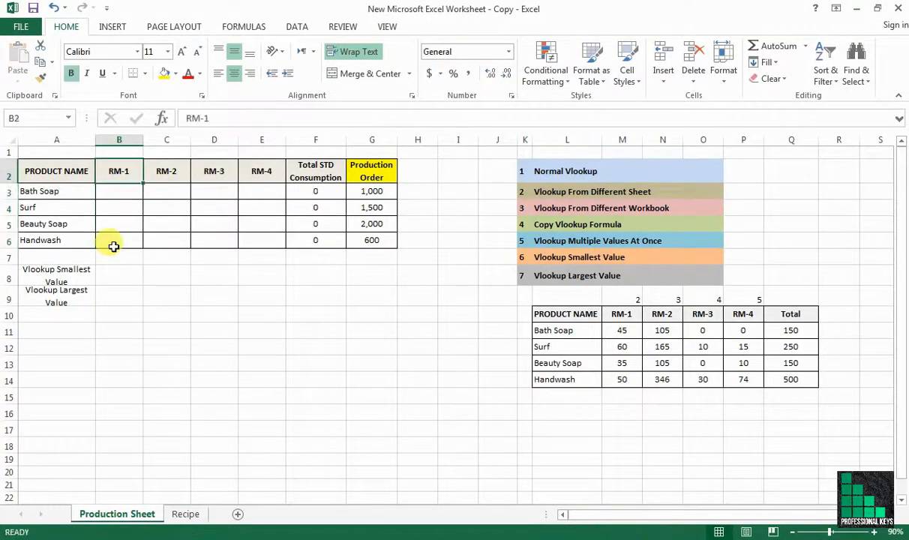
- Begin a new VLOOKUP in B3 for the different-workbook lookup, with A3 as the lookup value
{"action": "key", "text": "Down"}
{"action": "type", "text": "="}
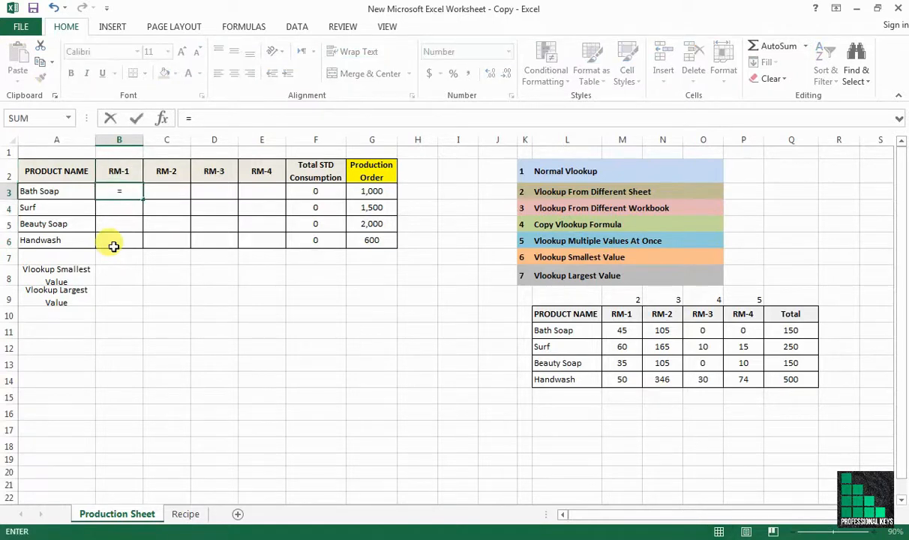
{"action": "type", "text": "vl"}
{"action": "key", "text": "Tab"}
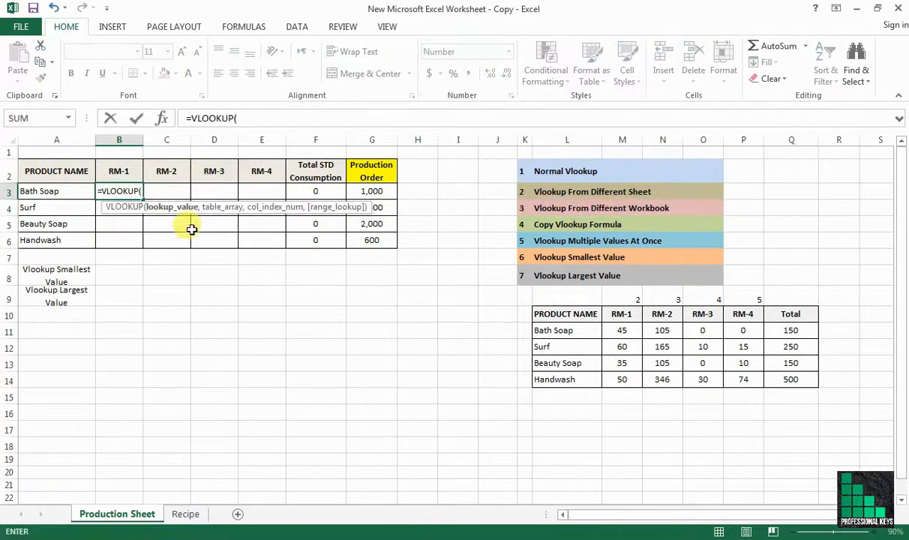
{"action": "left_click", "coordinate": [57, 192]}
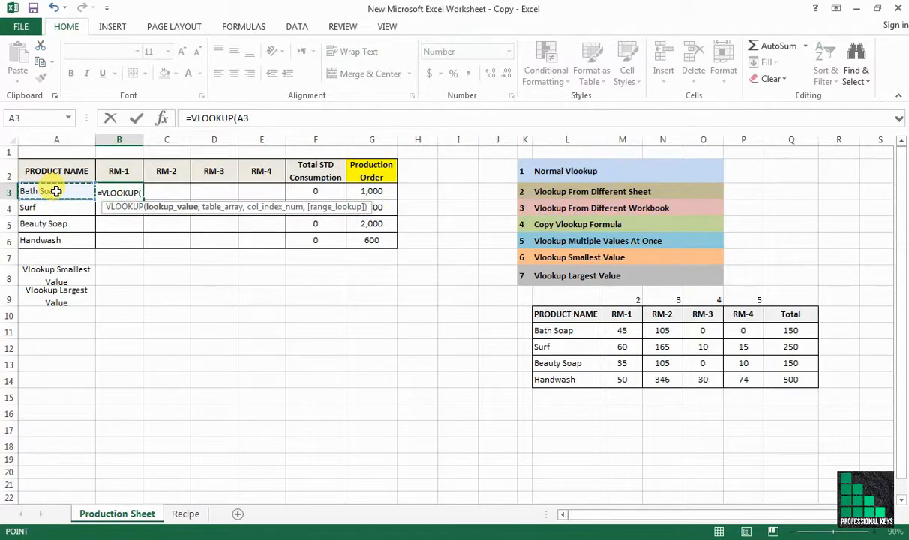
{"action": "type", "text": ","}
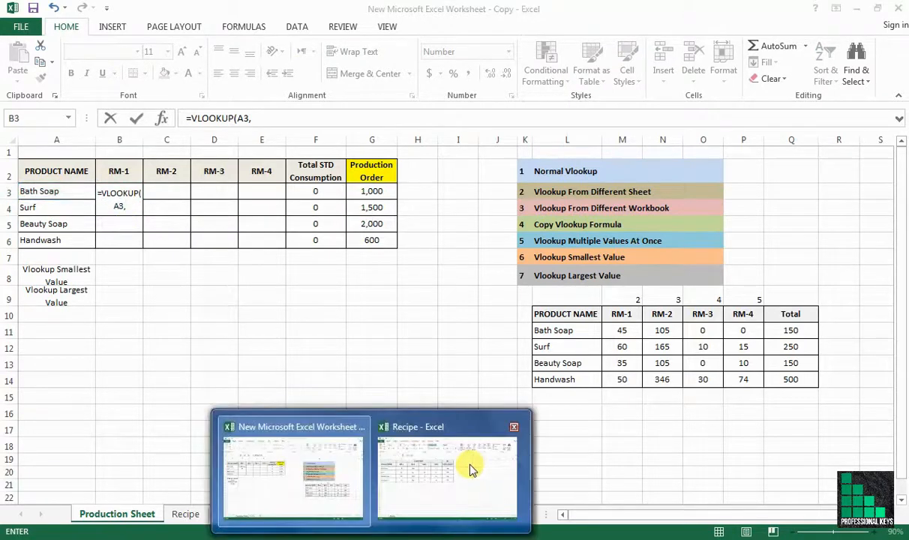
- Set the table array to $A$2:$F$6 on Sheet1 of the Recipe workbook
{"action": "left_click", "coordinate": [465, 442]}
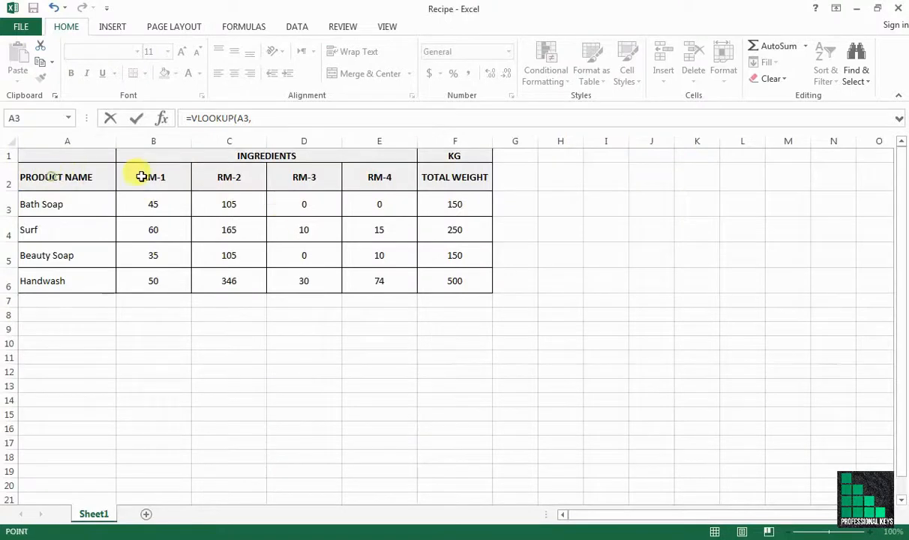
{"action": "left_click_drag", "start_coordinate": [47, 177], "coordinate": [454, 283]}
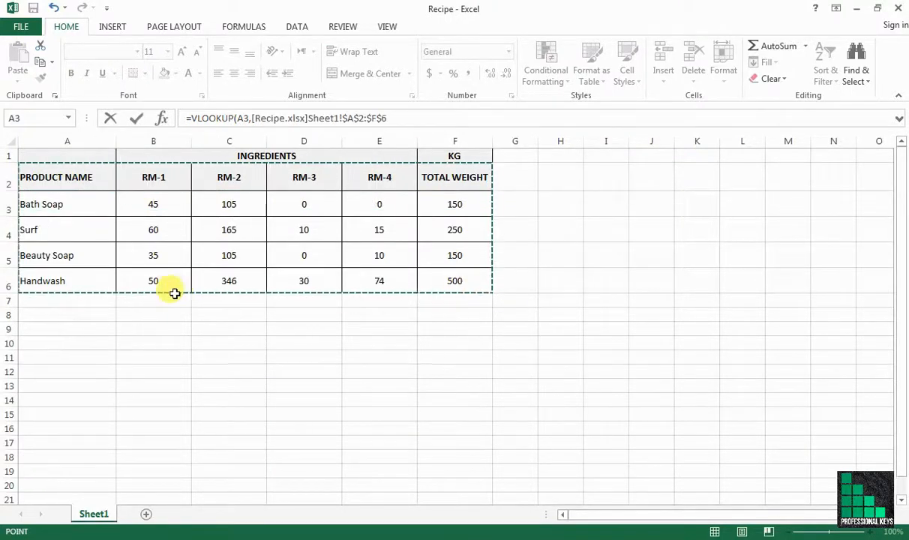
{"action": "left_click", "coordinate": [388, 118]}
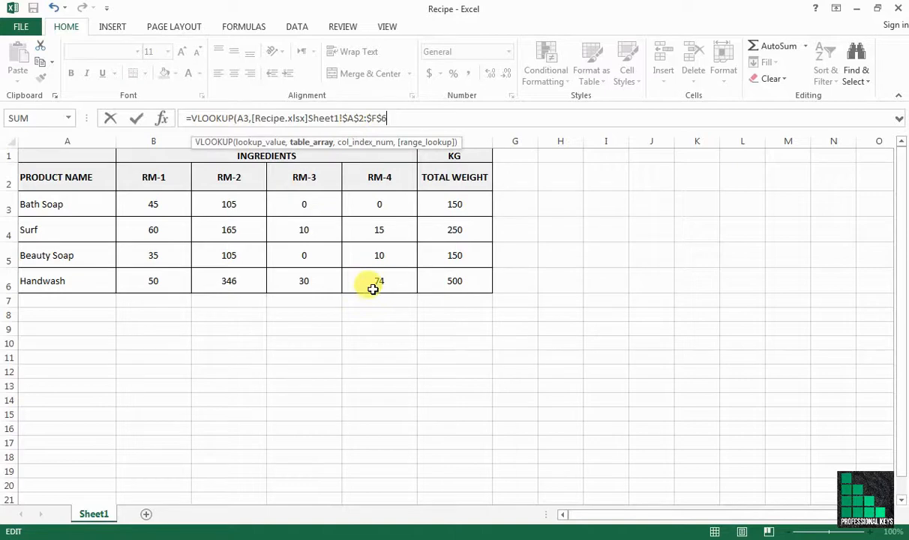
- Complete the B3 VLOOKUP against the Recipe workbook with column index 2 and an exact match (FALSE)
{"action": "type", "text": ","}
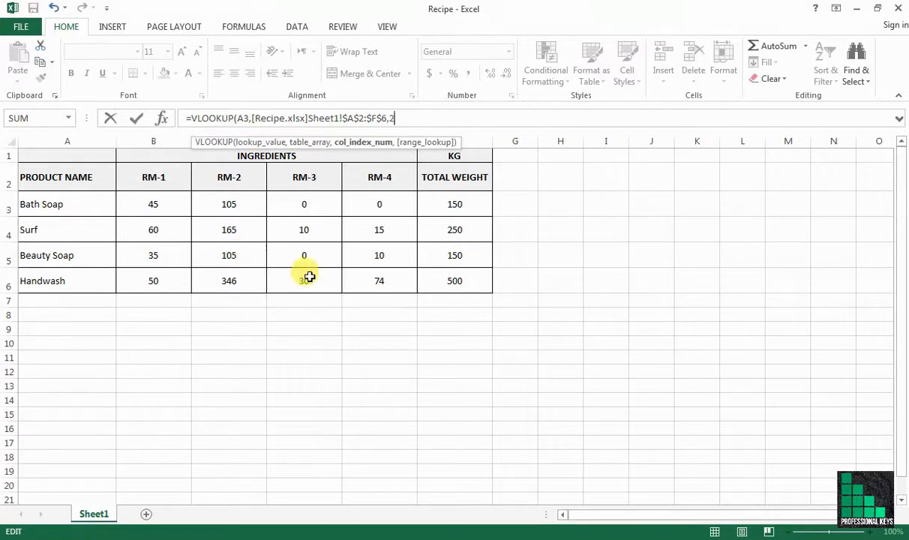
{"action": "type", "text": "2,"}
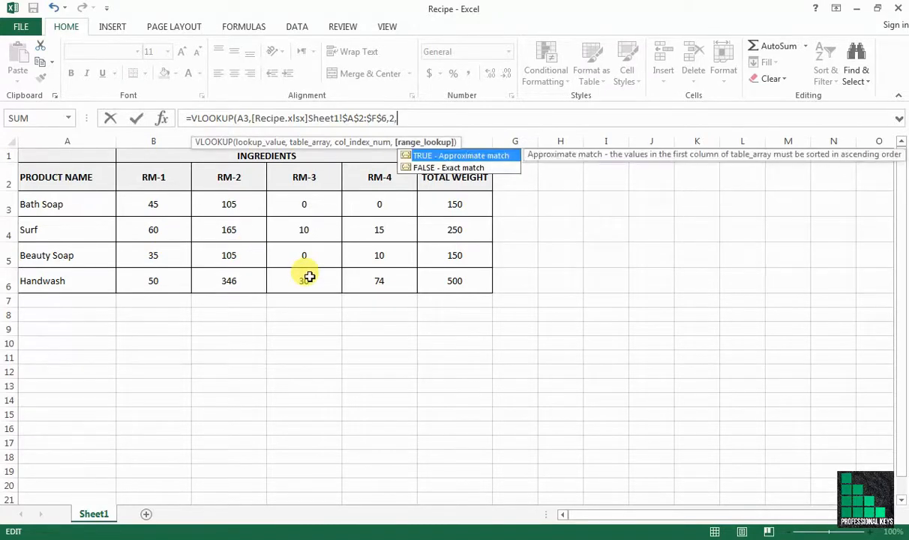
{"action": "double_click", "coordinate": [463, 168]}
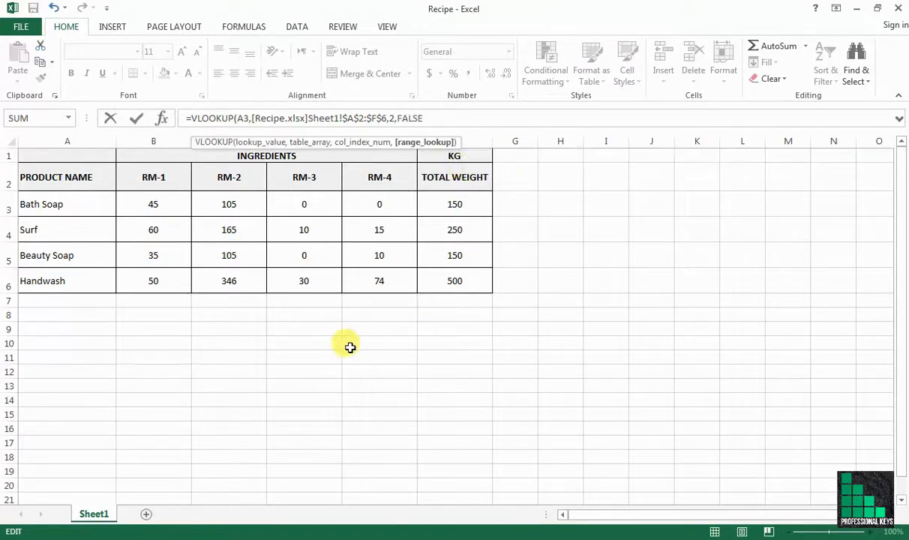
{"action": "key", "text": "Return"}
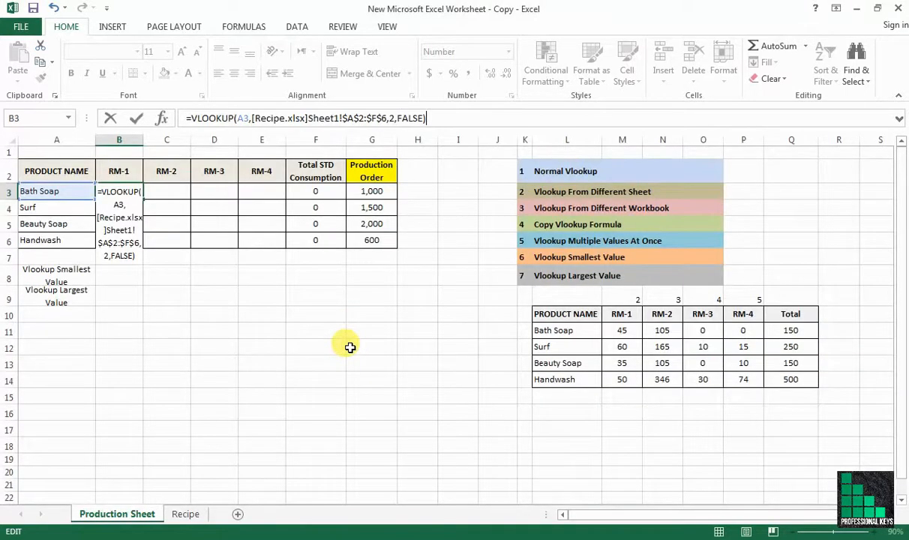
- Copy the Recipe-workbook VLOOKUP formula from B3 down the RM-1 column through B6
{"action": "right_click", "coordinate": [122, 191]}
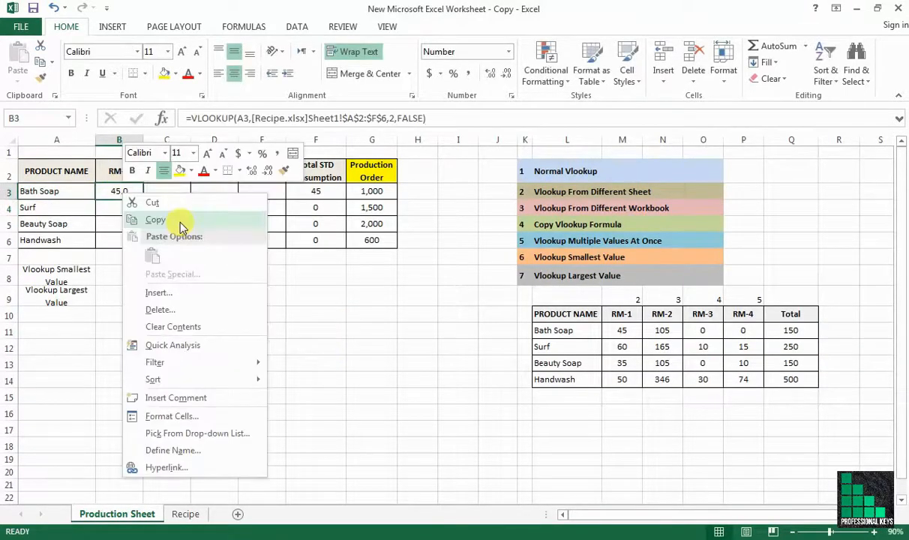
{"action": "left_click", "coordinate": [180, 219]}
{"action": "left_click_drag", "start_coordinate": [122, 203], "coordinate": [125, 239]}
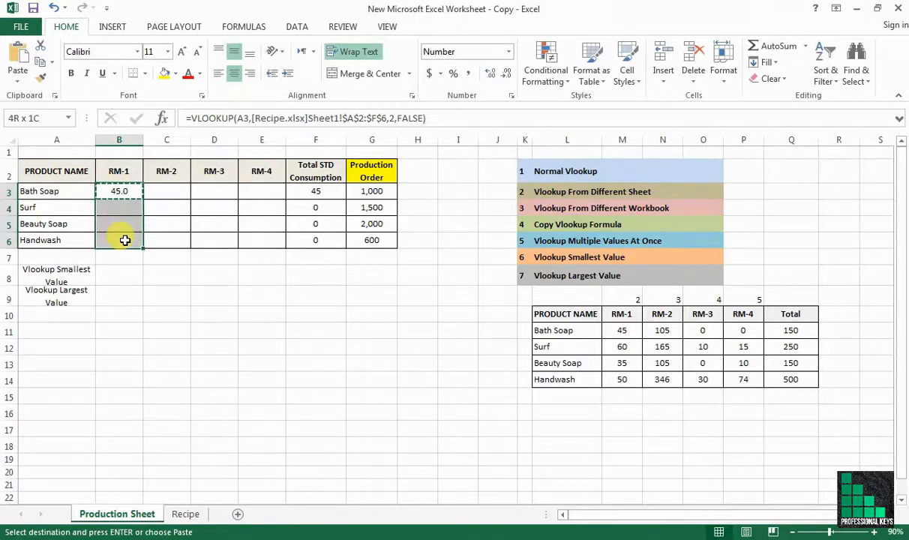
{"action": "right_click", "coordinate": [126, 240]}
{"action": "left_click", "coordinate": [197, 302]}
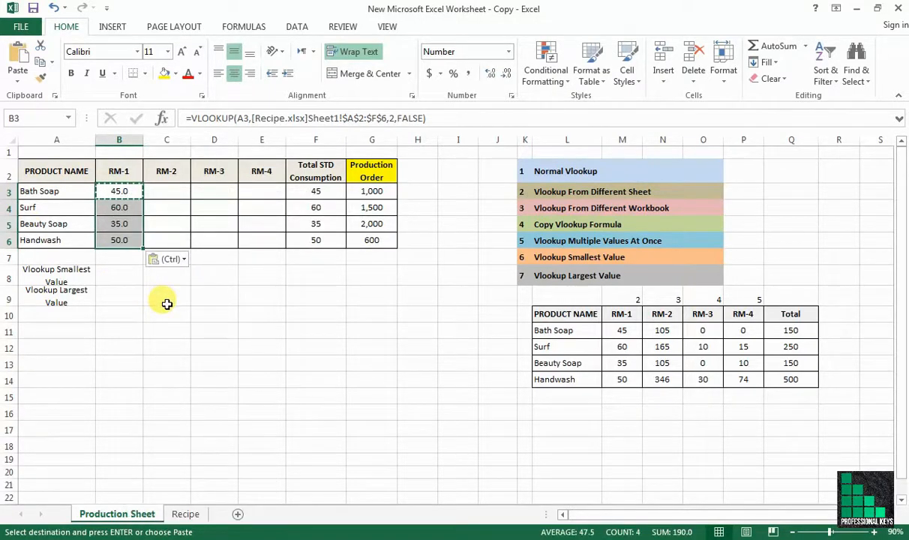
- Compare the RM-1 results with the source figures in the Recipe workbook, returning to the production workbook's list of VLOOKUP topics
{"action": "left_click", "coordinate": [121, 191]}
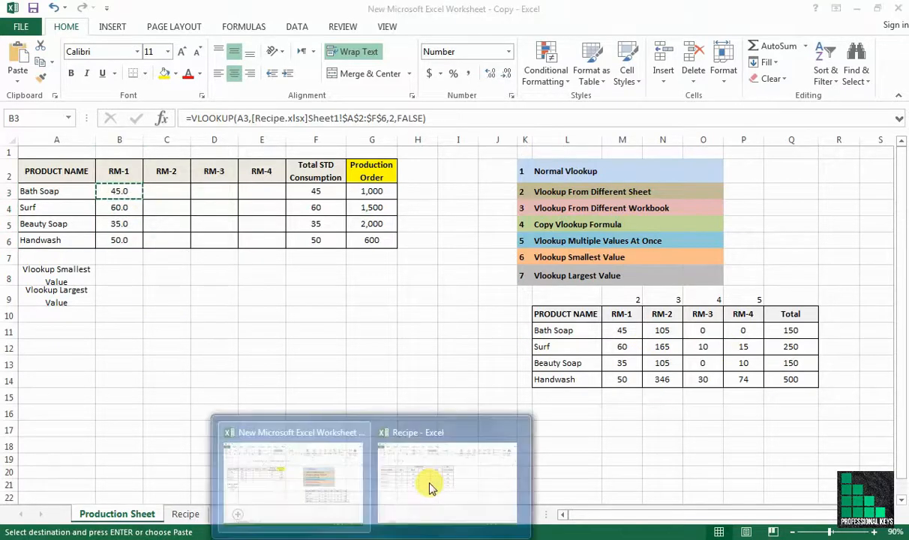
{"action": "left_click", "coordinate": [428, 481]}
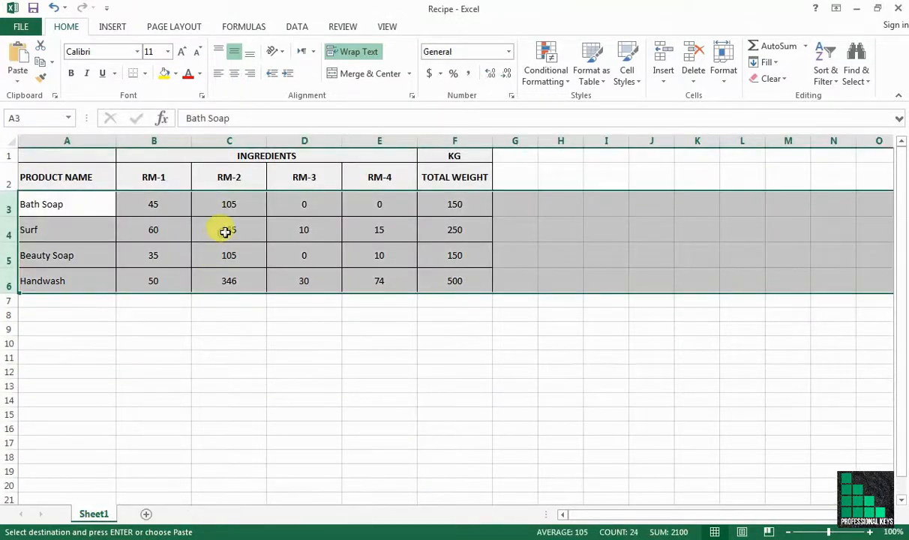
{"action": "left_click", "coordinate": [224, 230]}
{"action": "left_click", "coordinate": [319, 506]}
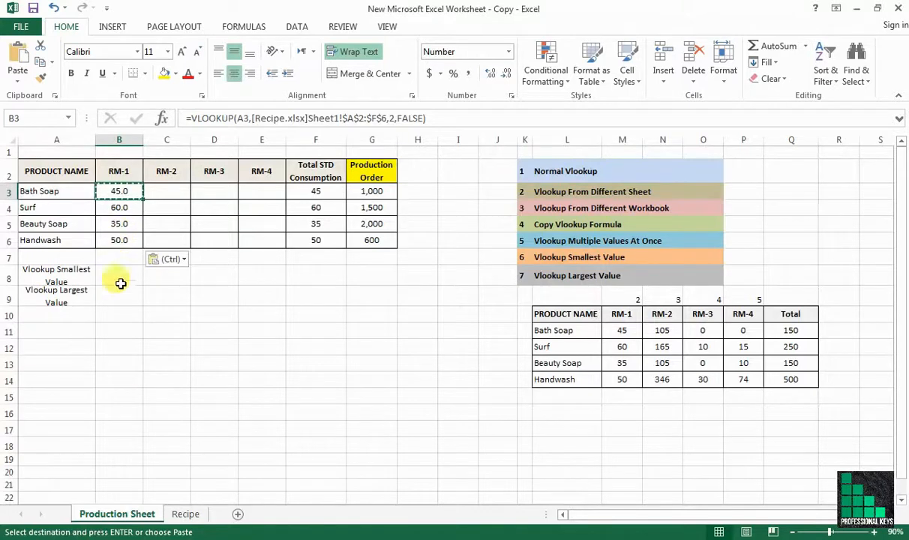
{"action": "left_click", "coordinate": [544, 212]}
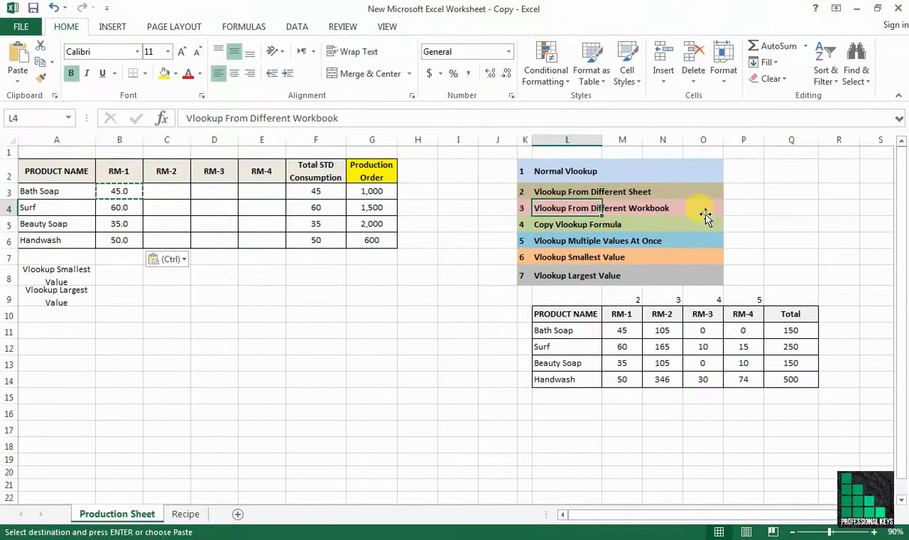
{"action": "left_click", "coordinate": [702, 210]}
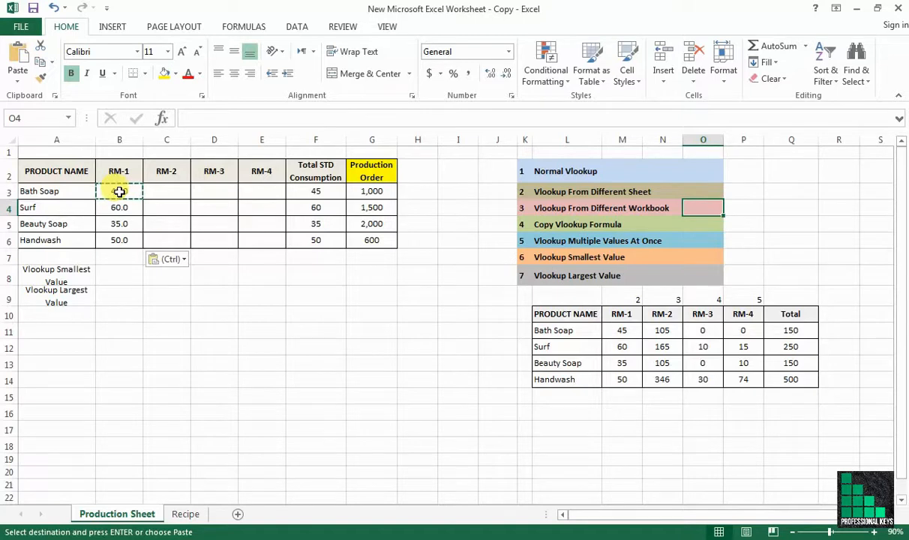
- Clear the Recipe-workbook VLOOKUP formulas from the RM-1 cells B3:B6
{"action": "left_click_drag", "start_coordinate": [119, 191], "coordinate": [126, 236]}
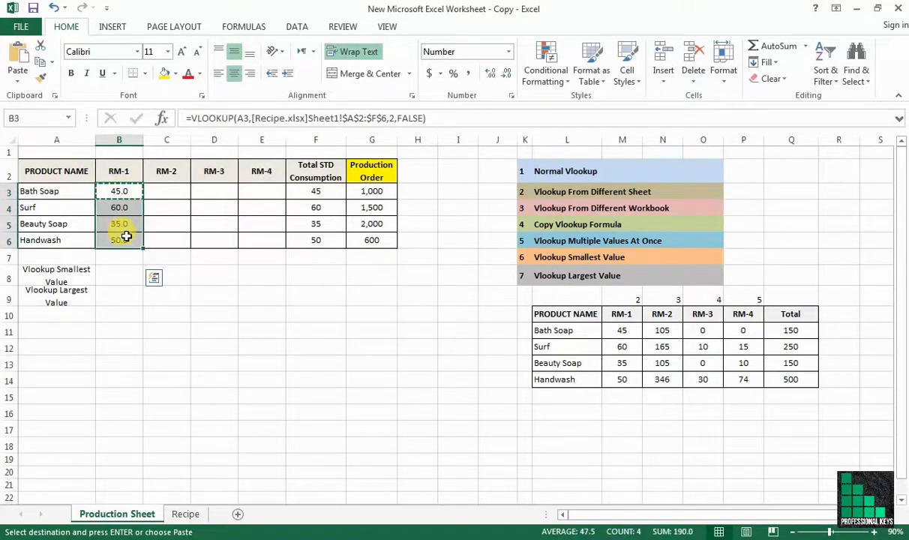
{"action": "key", "text": "Delete"}
{"action": "key", "text": "Return"}
- Begin a VLOOKUP in B3 with A3 as the lookup value and the unlocked same-sheet range L10:Q14 as the table array
{"action": "left_click", "coordinate": [138, 190]}
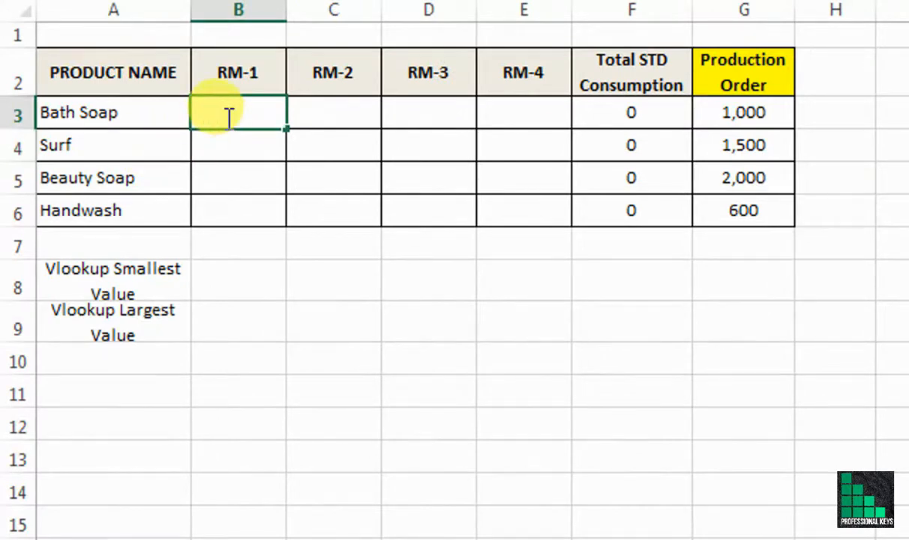
{"action": "type", "text": "=v"}
{"action": "key", "text": "Tab"}
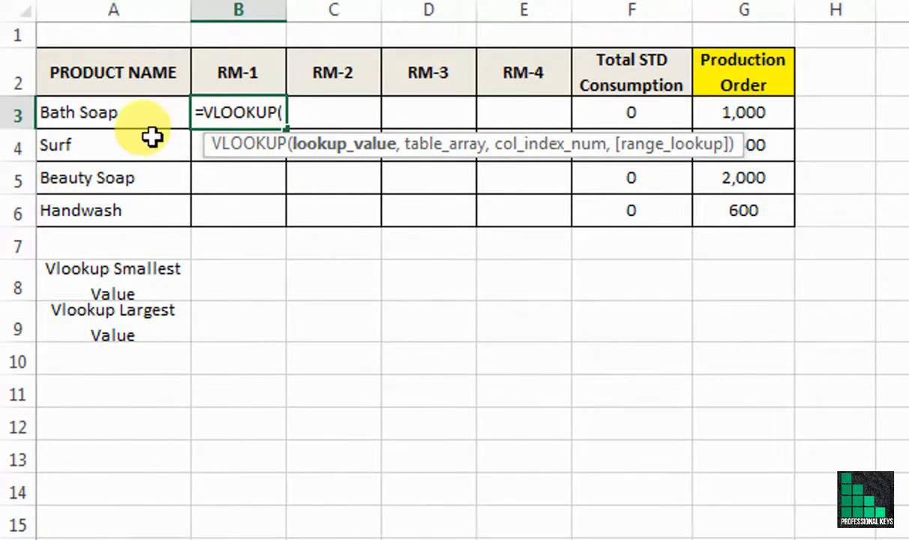
{"action": "left_click", "coordinate": [126, 114]}
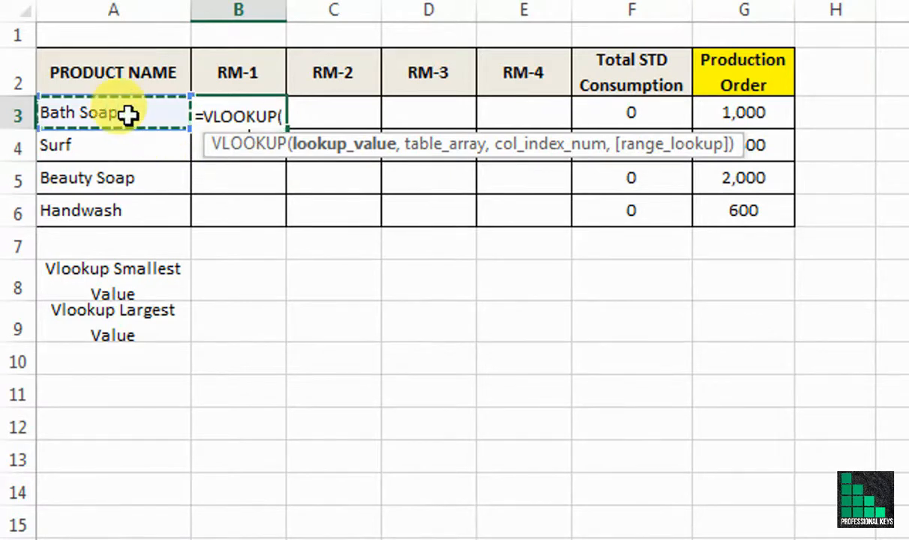
{"action": "type", "text": ","}
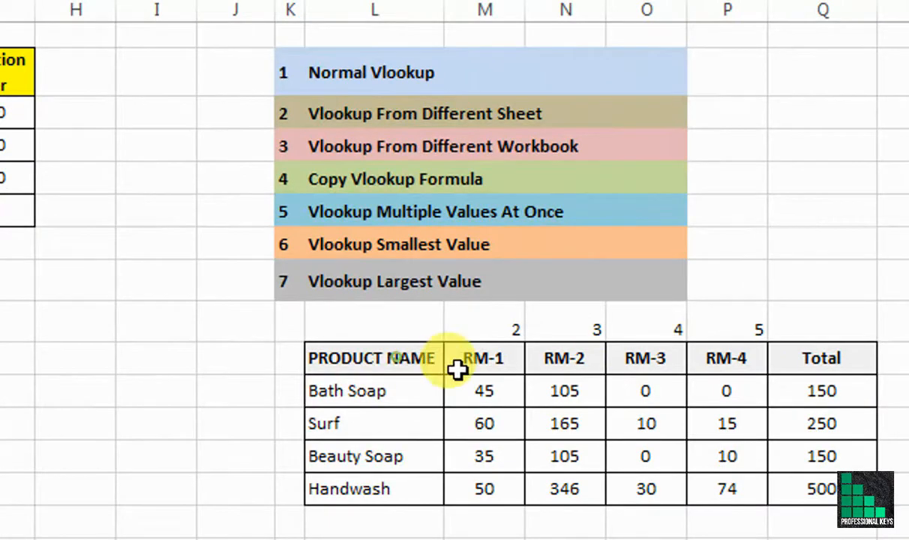
{"action": "left_click_drag", "start_coordinate": [396, 359], "coordinate": [804, 479]}
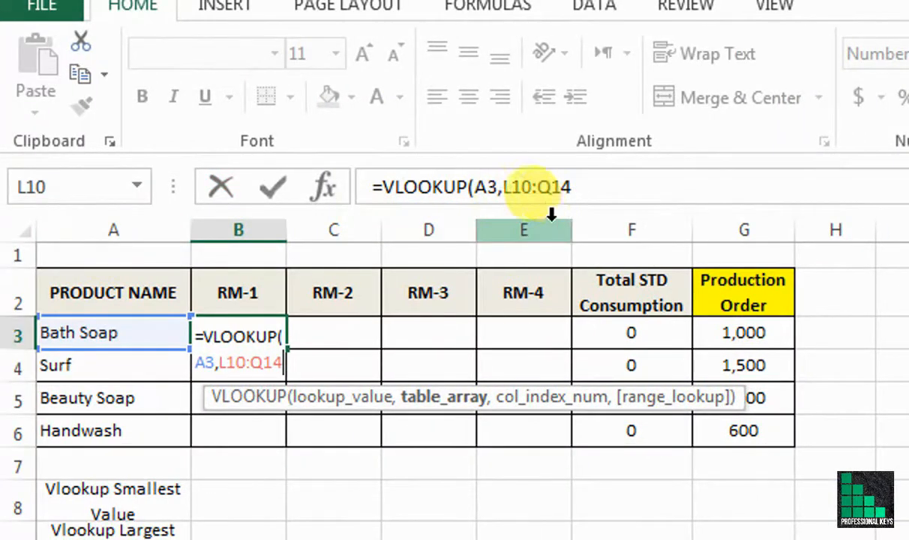
- Complete the same-sheet VLOOKUP in B3 with column index 2 and an exact match (FALSE)
{"action": "left_click", "coordinate": [593, 188]}
{"action": "type", "text": ",2"}
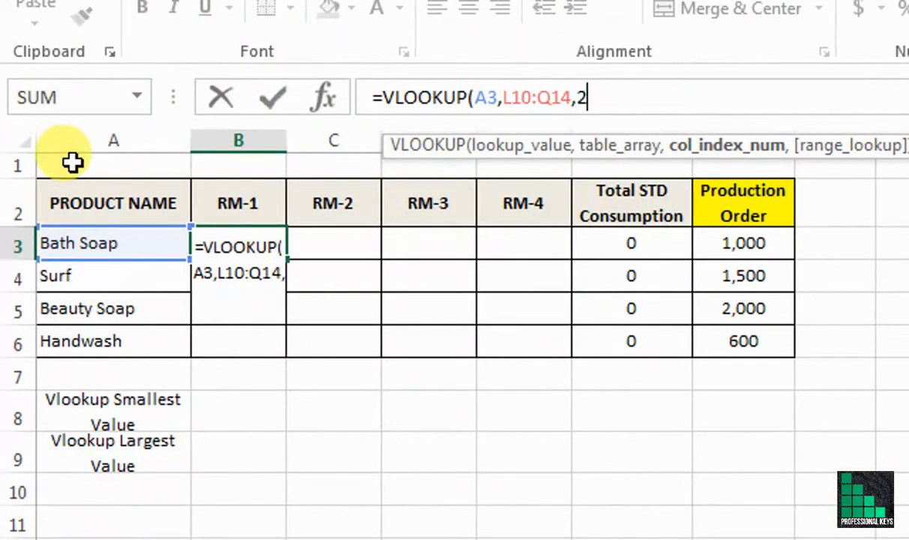
{"action": "type", "text": ","}
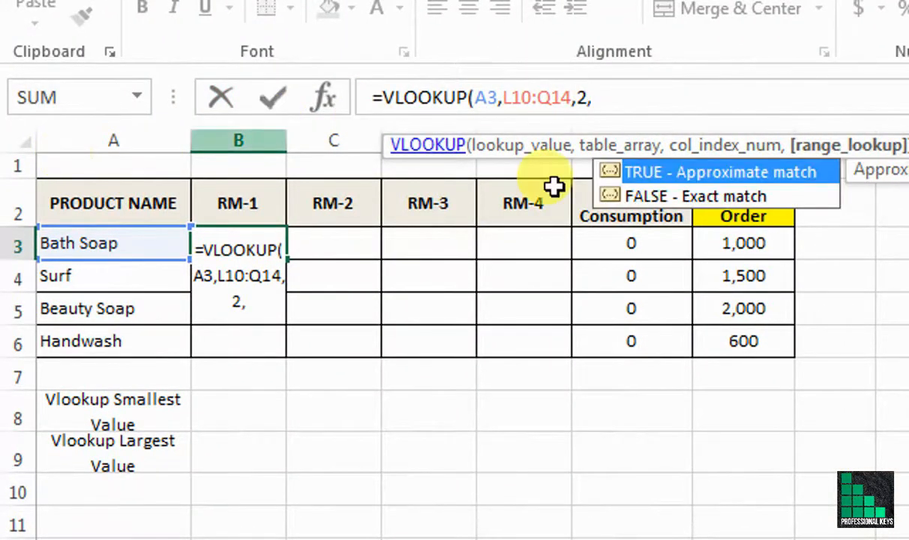
{"action": "double_click", "coordinate": [617, 197]}
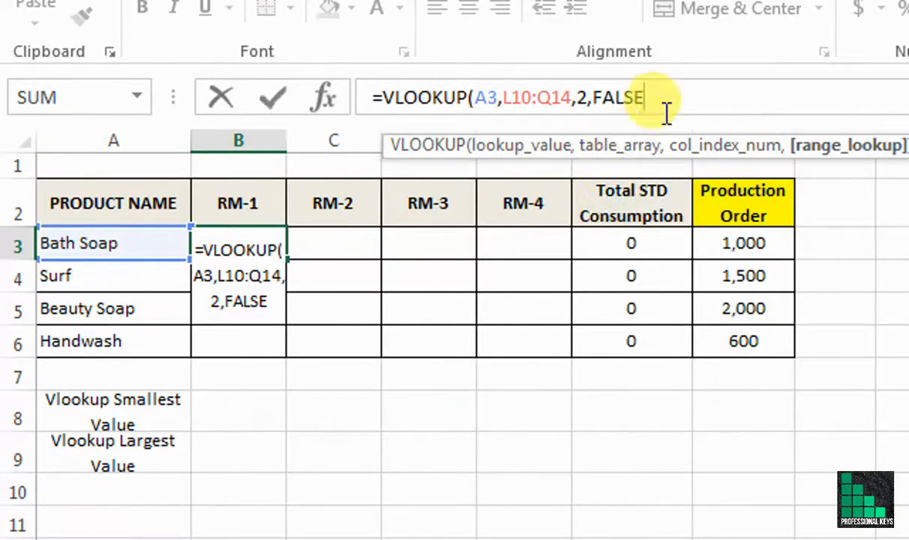
{"action": "type", "text": ")"}
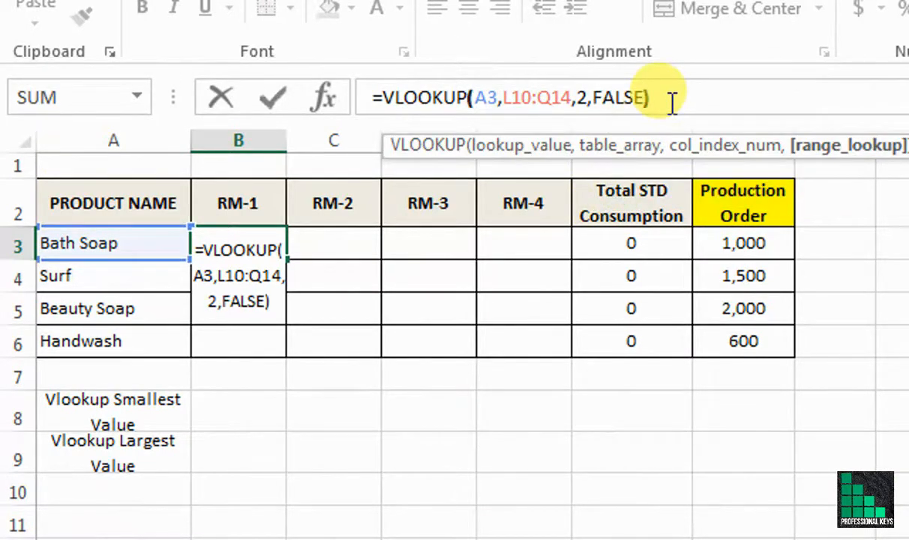
{"action": "key", "text": "Return"}
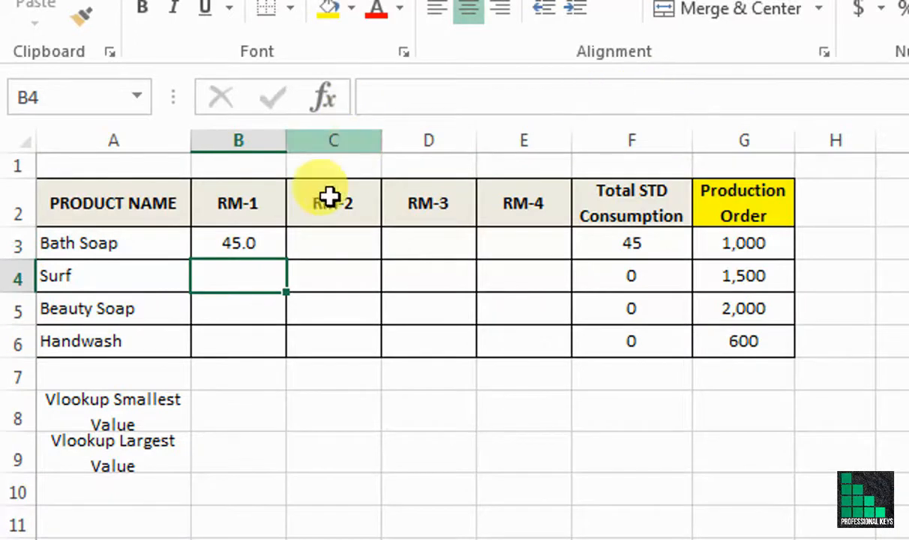
- Copy the VLOOKUP formula with relative table references from B3 down through B6
{"action": "right_click", "coordinate": [264, 232]}
{"action": "left_click", "coordinate": [345, 281]}
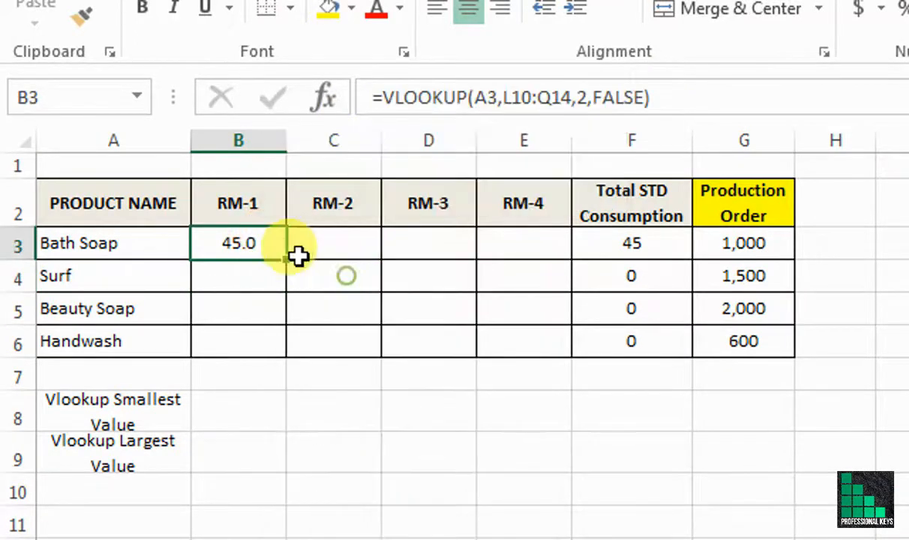
{"action": "left_click_drag", "start_coordinate": [258, 244], "coordinate": [265, 333]}
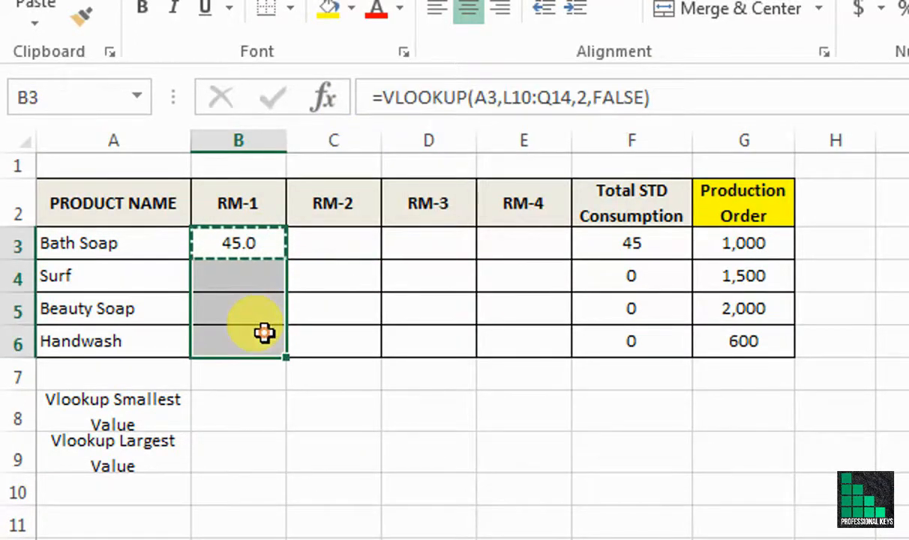
{"action": "right_click", "coordinate": [265, 333]}
{"action": "left_click", "coordinate": [410, 458]}
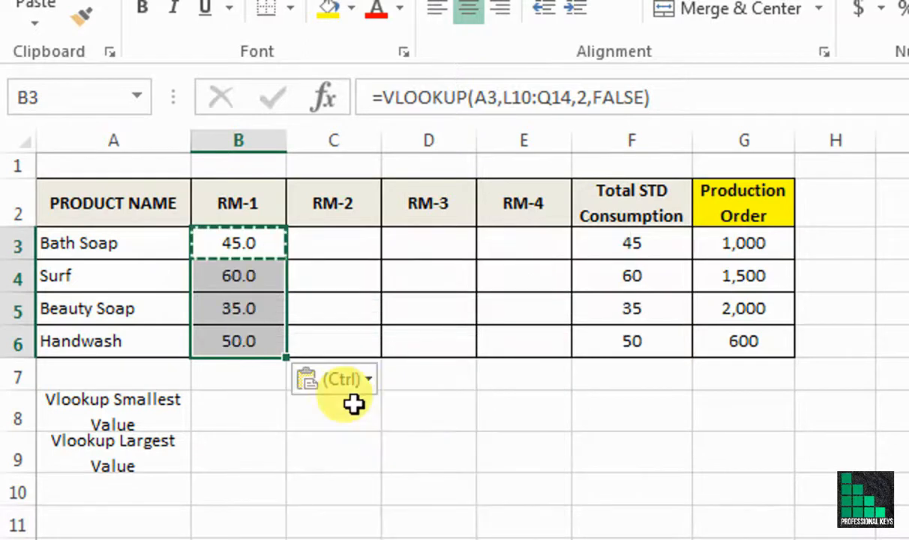
{"action": "left_click", "coordinate": [258, 445]}
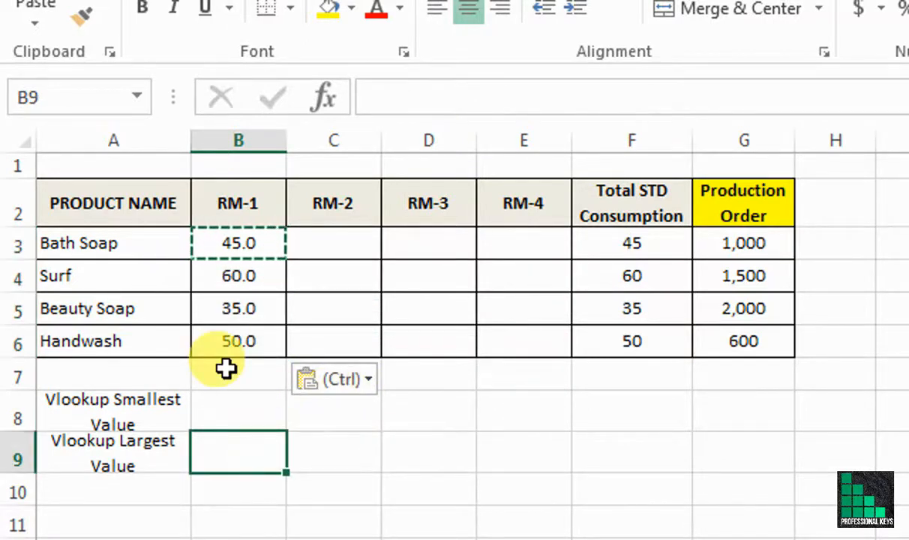
- Change the product name in A5 to Bath Soap to test the copied formula
{"action": "left_click", "coordinate": [120, 310]}
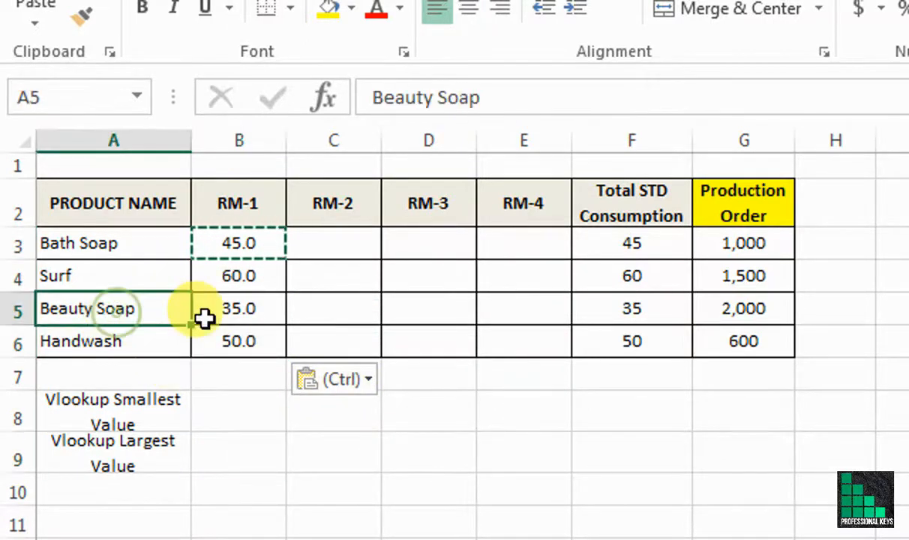
{"action": "type", "text": "B"}
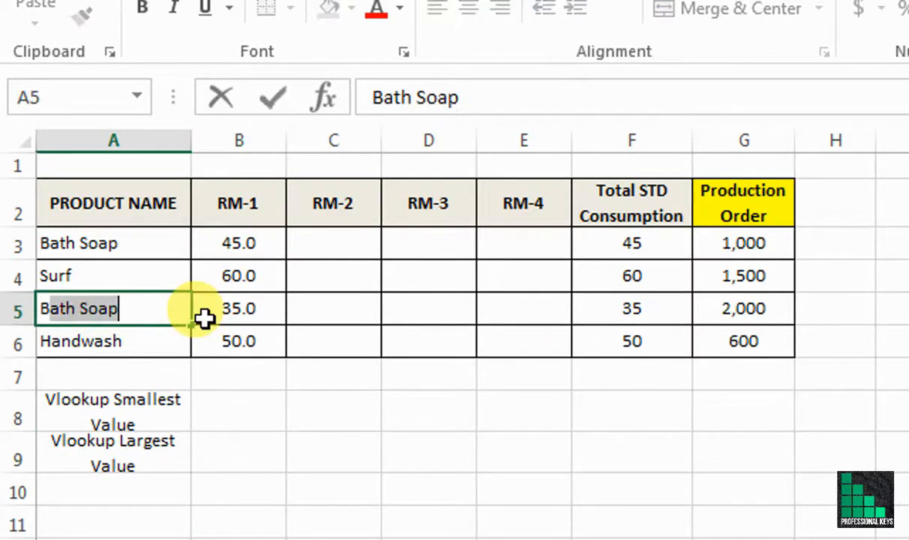
{"action": "type", "text": "ath"}
{"action": "key", "text": "Return"}
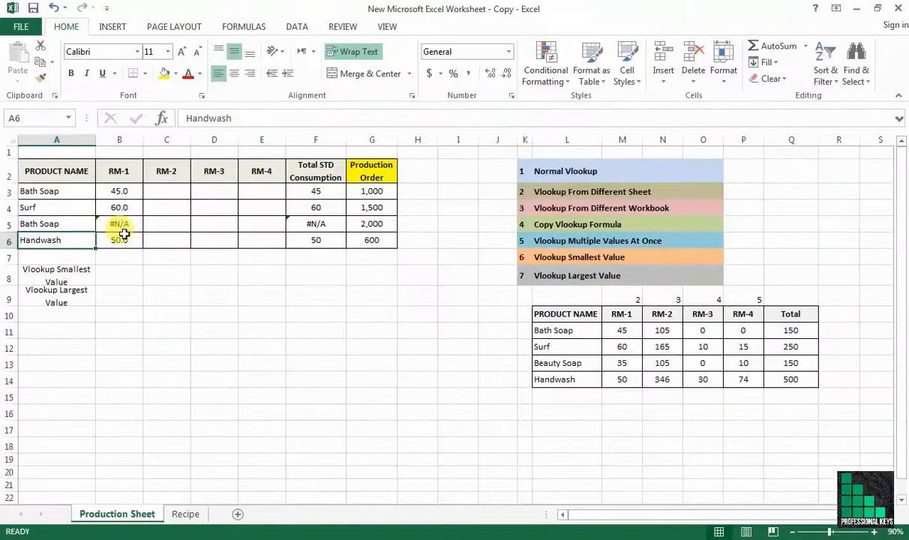
- Inspect the table ranges referenced by the copied VLOOKUP formulas in B5 and B6, leaving both formulas as they are
{"action": "left_click", "coordinate": [228, 313]}
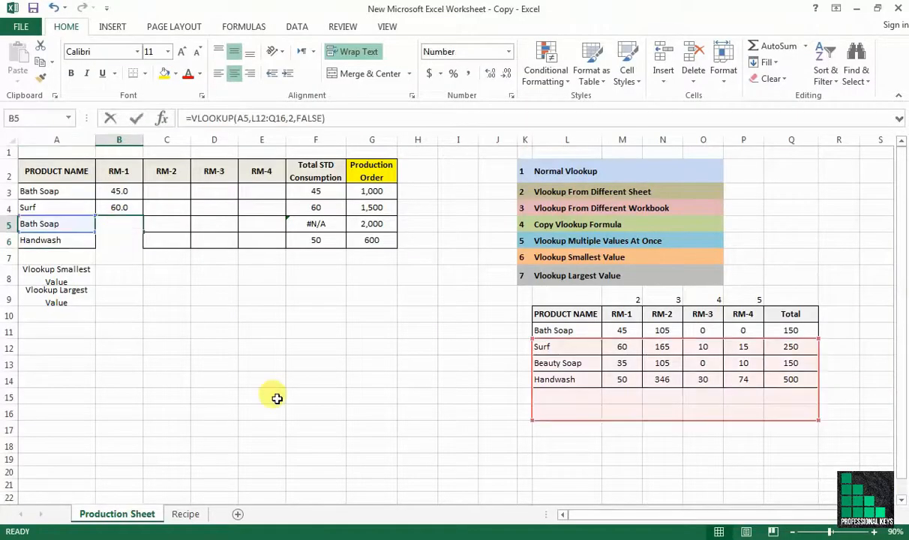
{"action": "key", "text": "F2"}
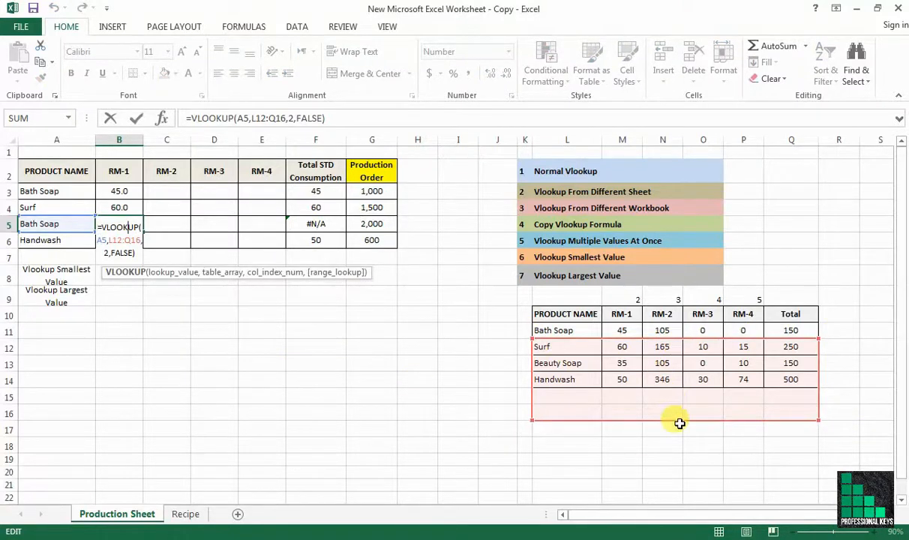
{"action": "key", "text": "Return"}
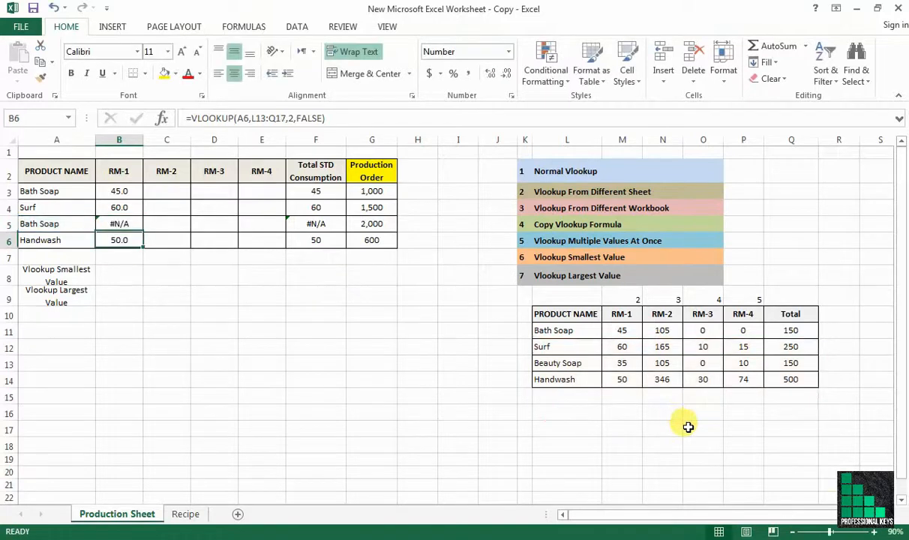
{"action": "double_click", "coordinate": [126, 242]}
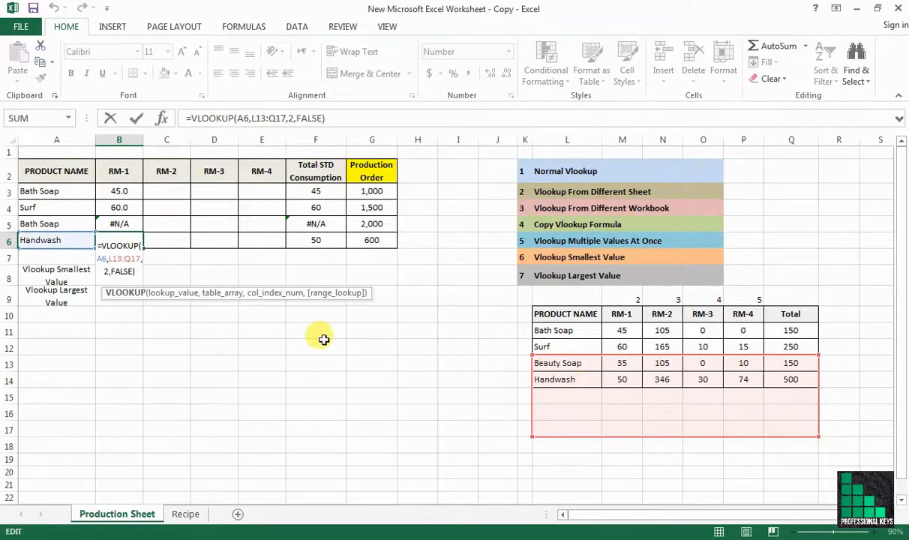
{"action": "key", "text": "Return"}
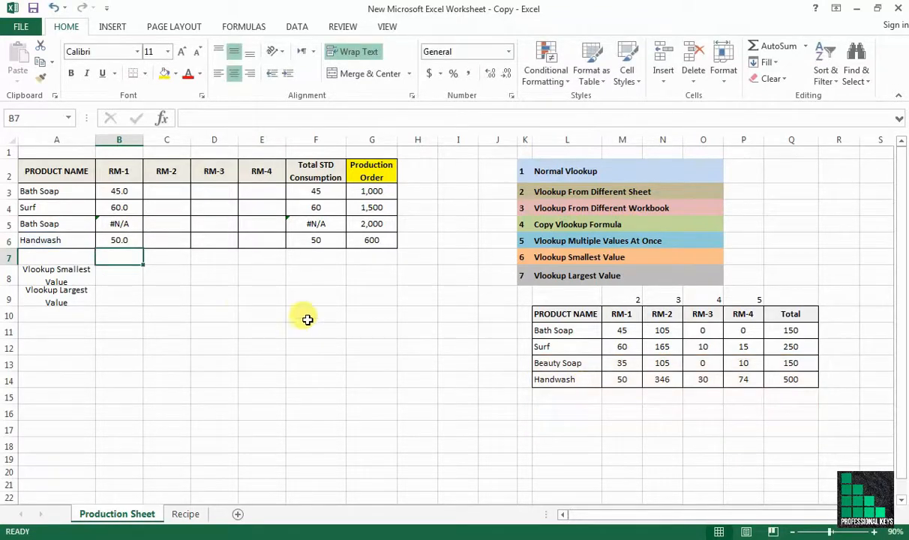
- Make the table range in B3's VLOOKUP formula absolute as $L$10:$Q$14
{"action": "left_click", "coordinate": [118, 191]}
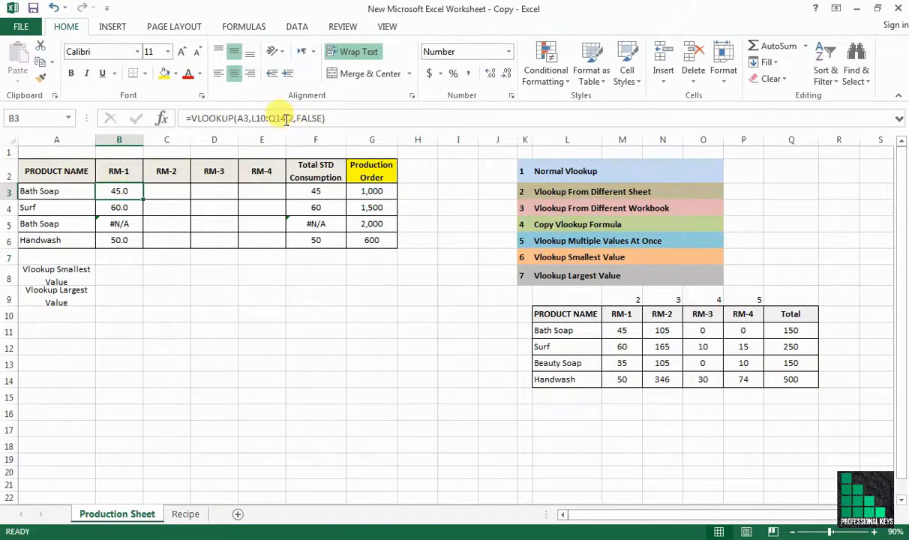
{"action": "left_click_drag", "start_coordinate": [286, 119], "coordinate": [251, 117]}
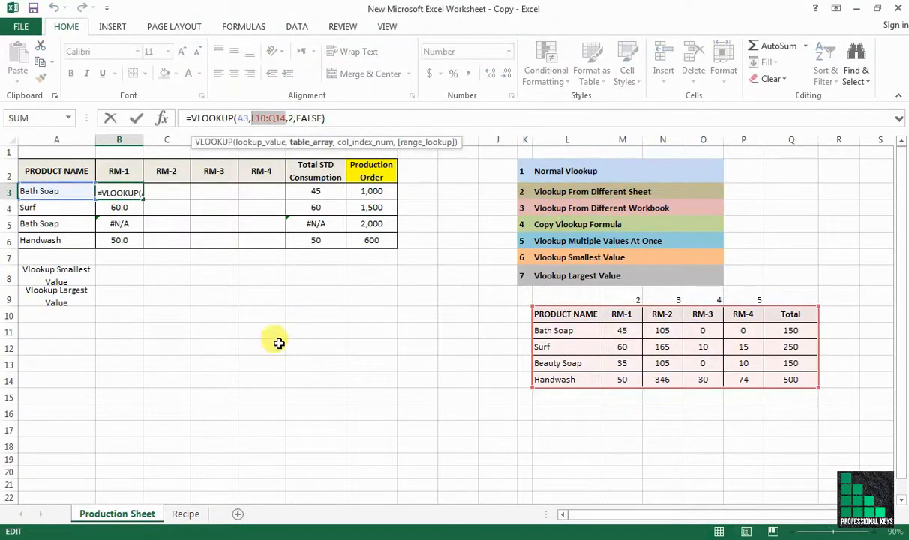
{"action": "key", "text": "F4"}
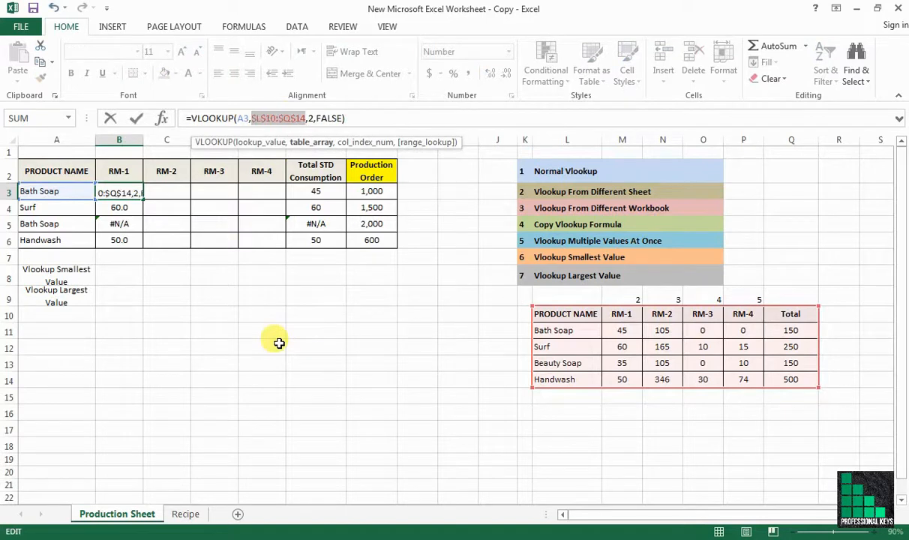
{"action": "key", "text": "Return"}
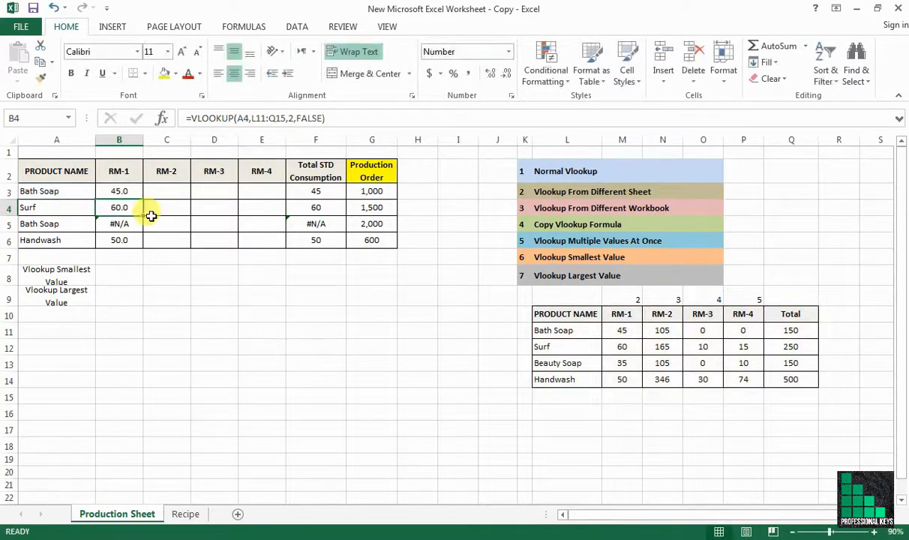
- Copy the B3 VLOOKUP with its absolute table range down through B6, pasting formulas only
{"action": "right_click", "coordinate": [133, 190]}
{"action": "left_click", "coordinate": [180, 217]}
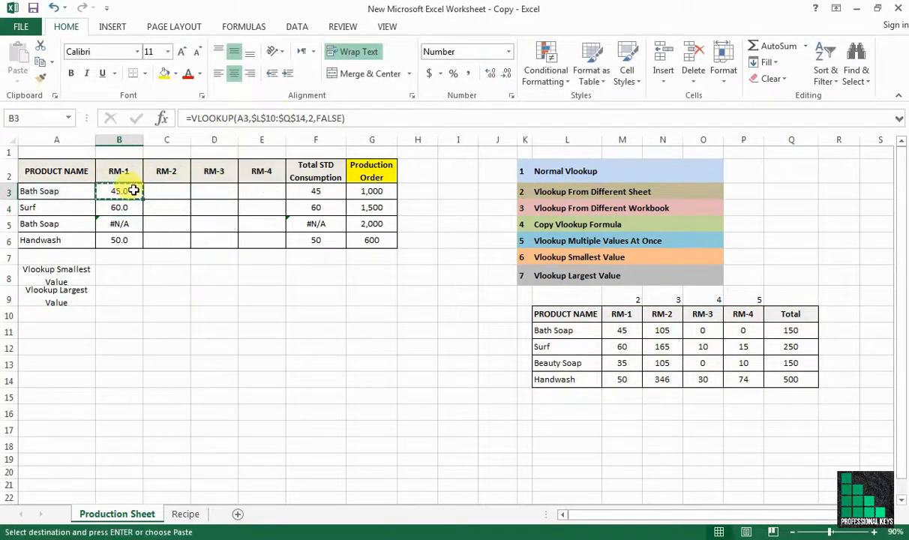
{"action": "left_click_drag", "start_coordinate": [129, 191], "coordinate": [132, 238]}
{"action": "right_click", "coordinate": [131, 238]}
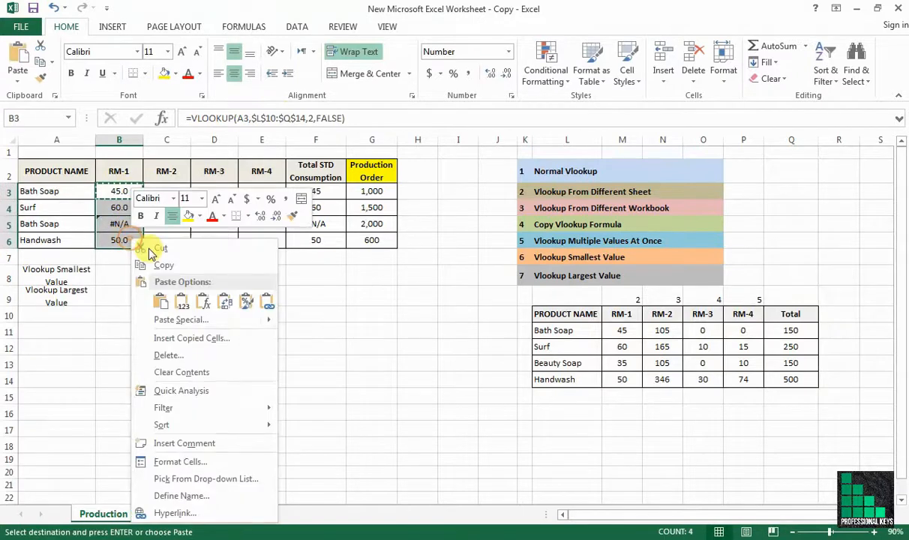
{"action": "left_click", "coordinate": [206, 295]}
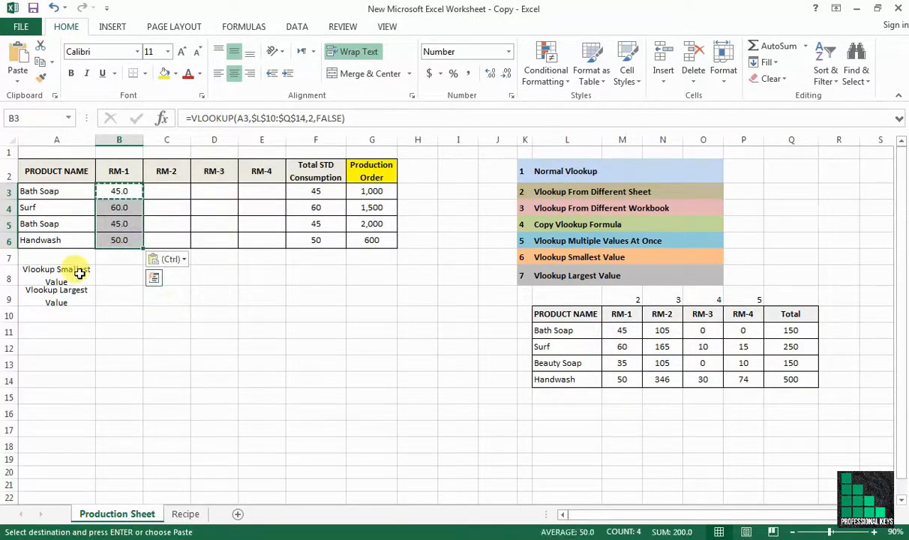
- Replace the product name in A5 with Beauty Soap, copied from L13 and pasted as a value
{"action": "left_click", "coordinate": [50, 227]}
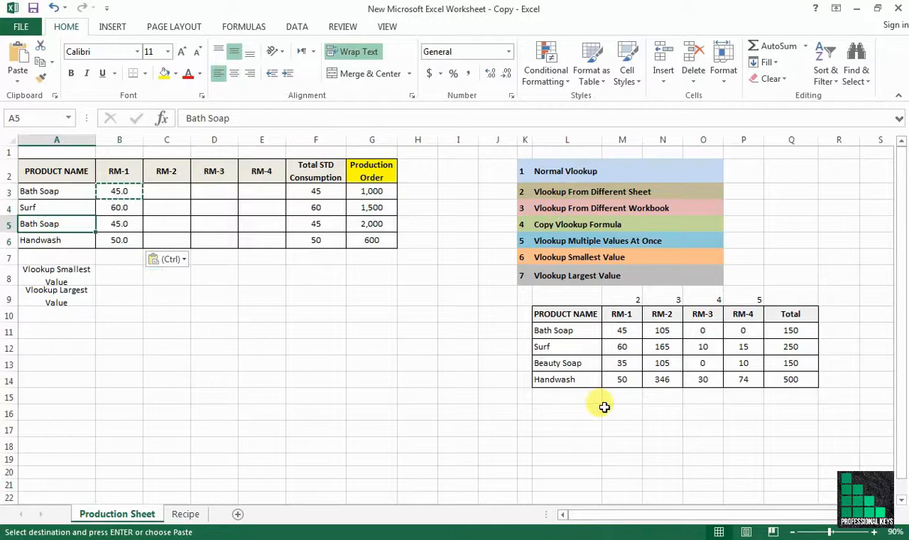
{"action": "right_click", "coordinate": [572, 362]}
{"action": "left_click", "coordinate": [613, 104]}
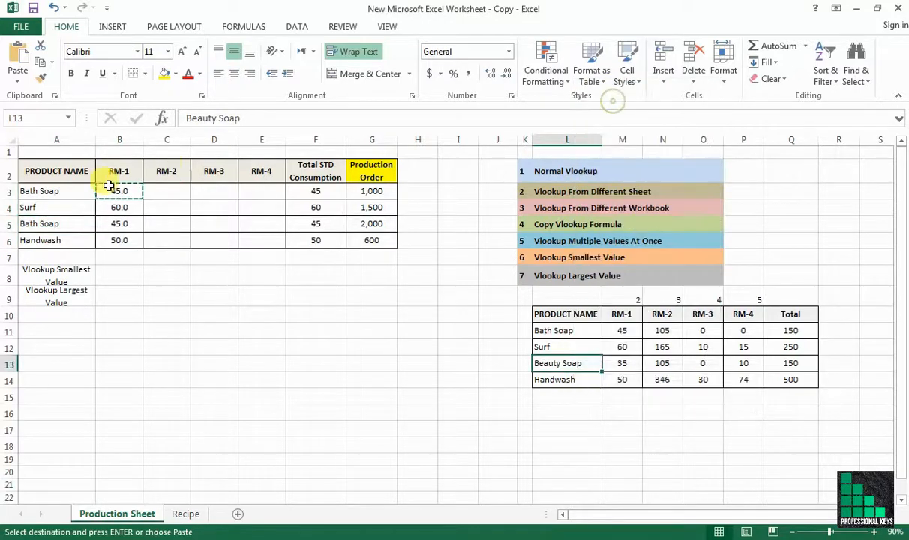
{"action": "right_click", "coordinate": [51, 227]}
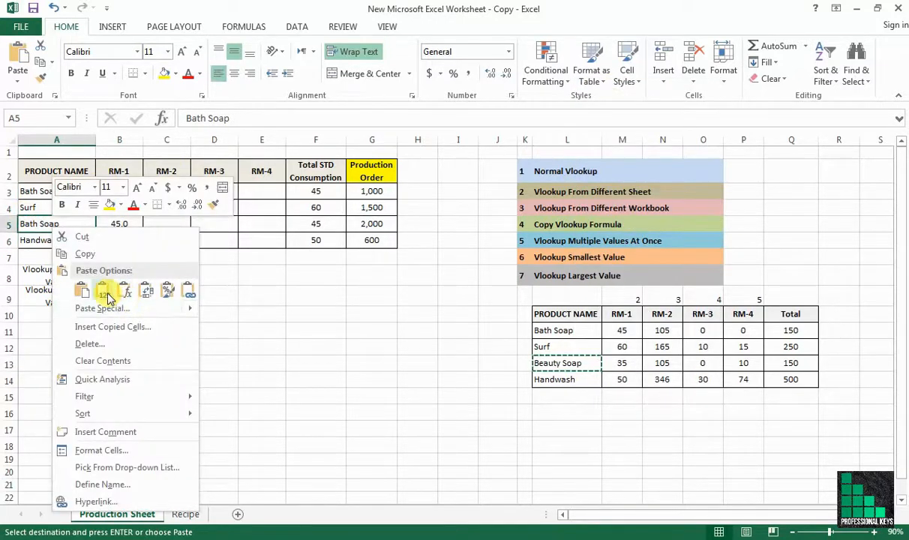
{"action": "left_click", "coordinate": [107, 292]}
{"action": "left_click", "coordinate": [259, 347]}
{"action": "left_click", "coordinate": [166, 359]}
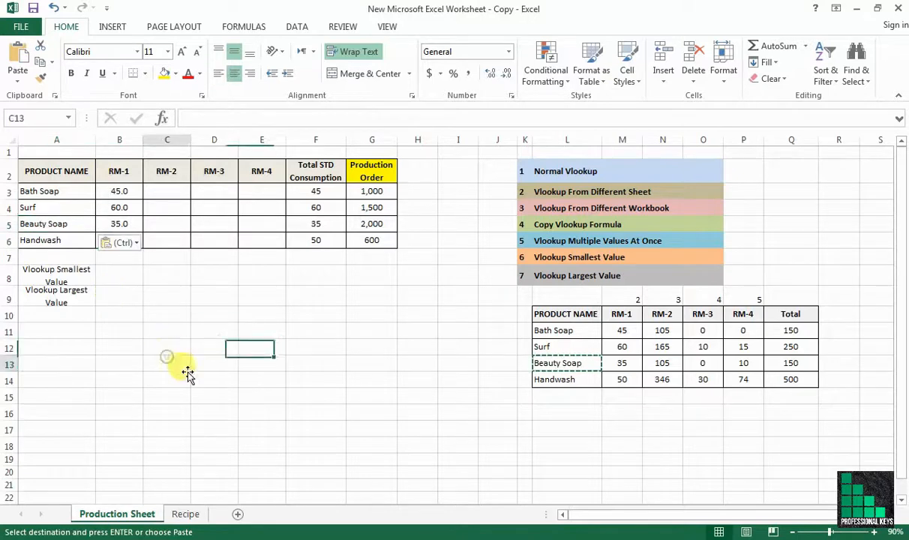
{"action": "key", "text": "Escape"}
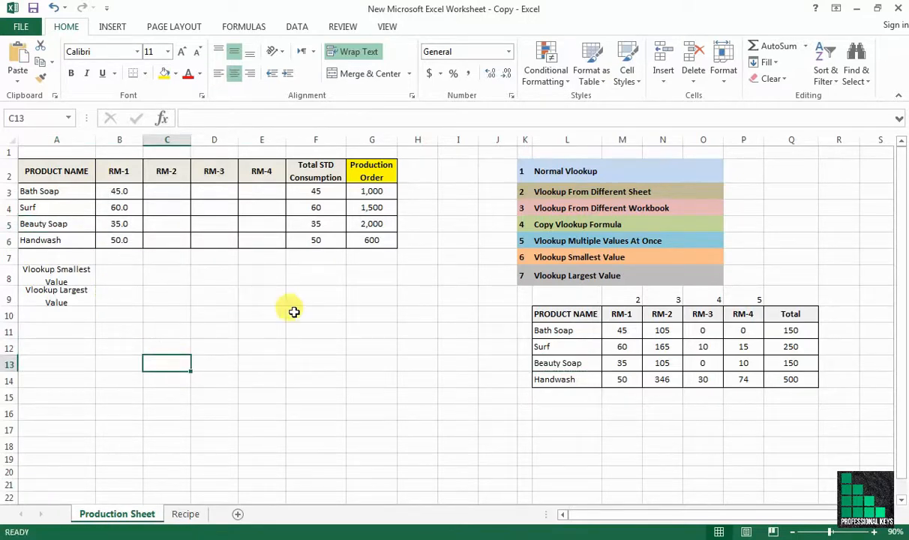
{"action": "left_click", "coordinate": [295, 312]}
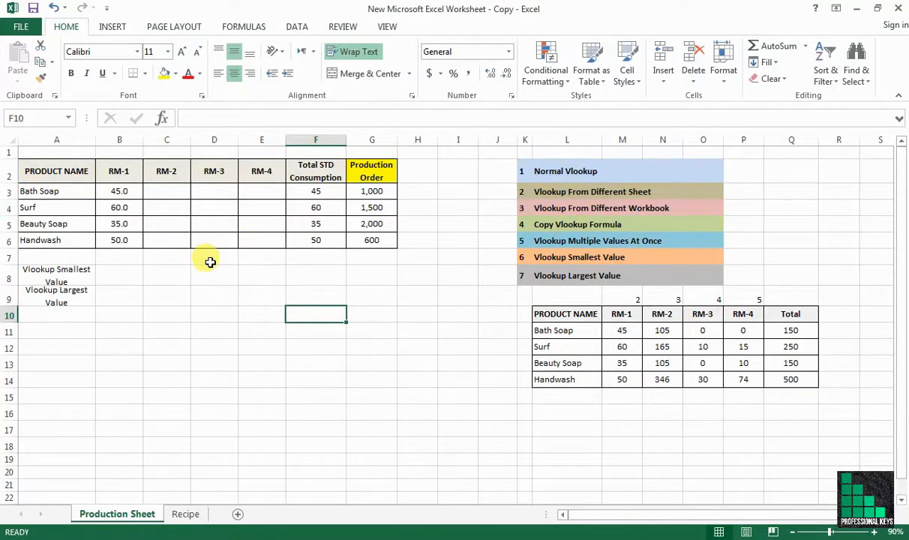
{"action": "left_click", "coordinate": [118, 174]}
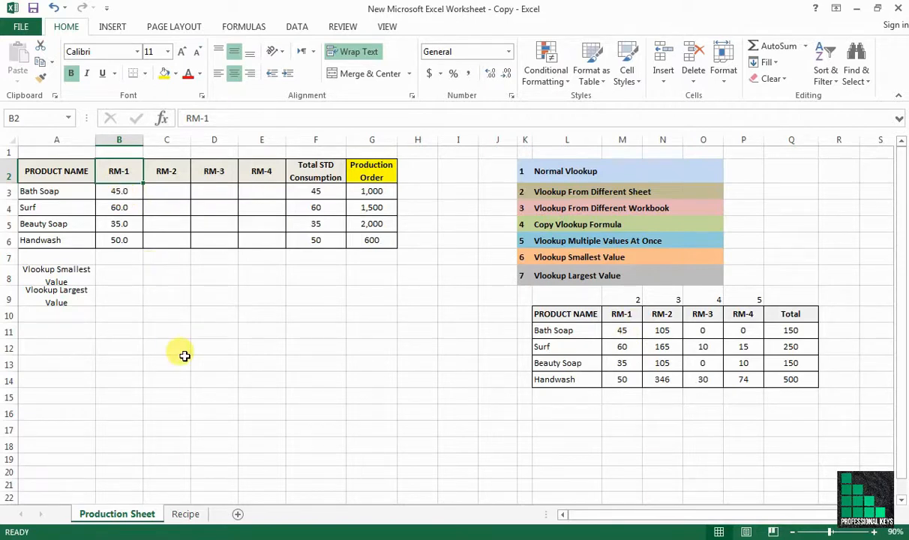
{"action": "left_click", "coordinate": [381, 191]}
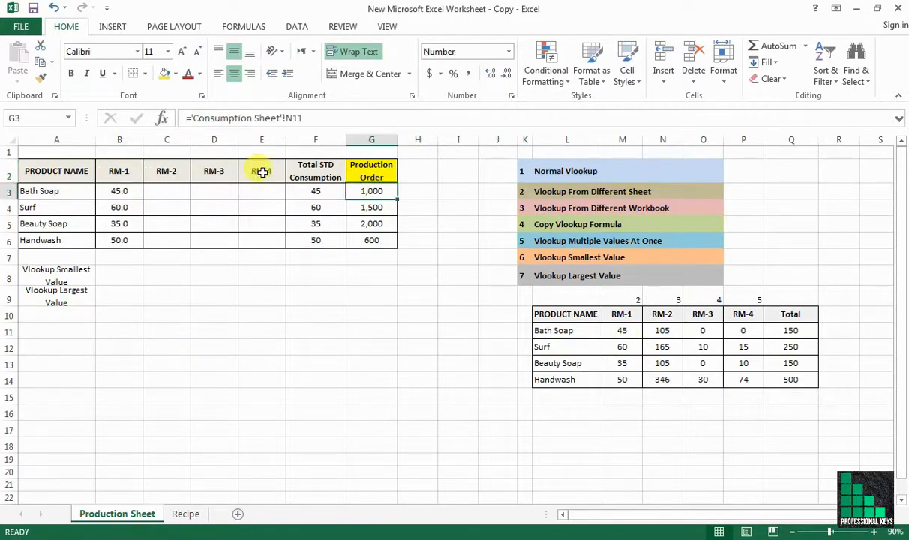
- Try copying the B3 formula with relative lookup value A3 into C3, and inspect the references of the pasted formula
{"action": "left_click", "coordinate": [120, 191]}
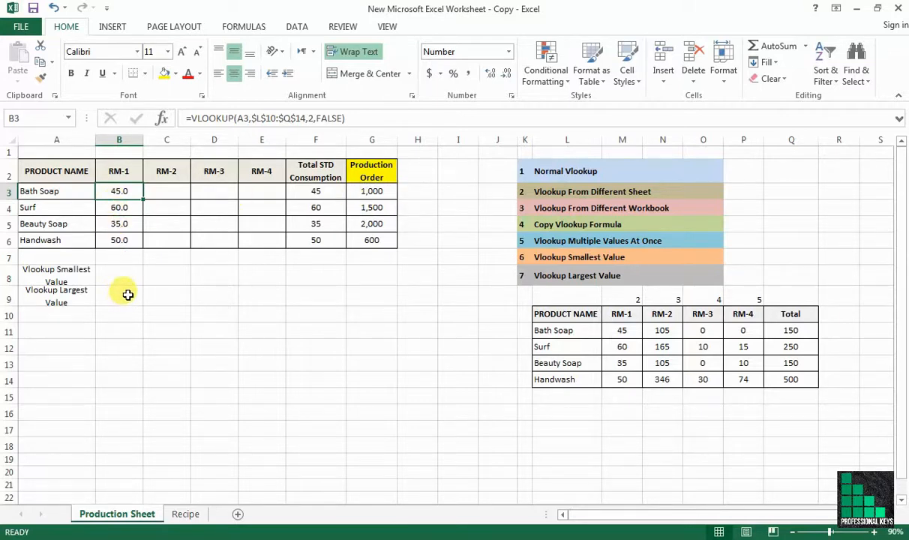
{"action": "right_click", "coordinate": [129, 192]}
{"action": "left_click", "coordinate": [185, 222]}
{"action": "right_click", "coordinate": [159, 192]}
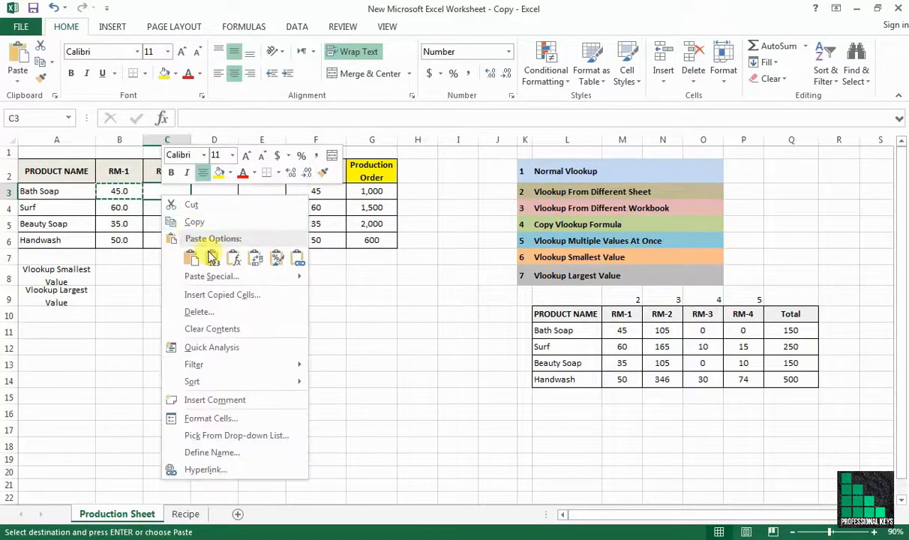
{"action": "left_click", "coordinate": [240, 265]}
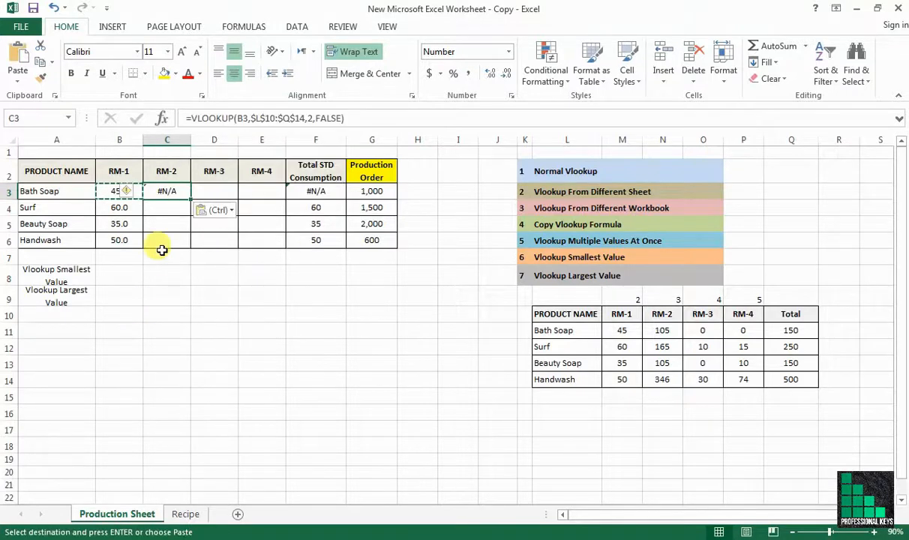
{"action": "double_click", "coordinate": [170, 192]}
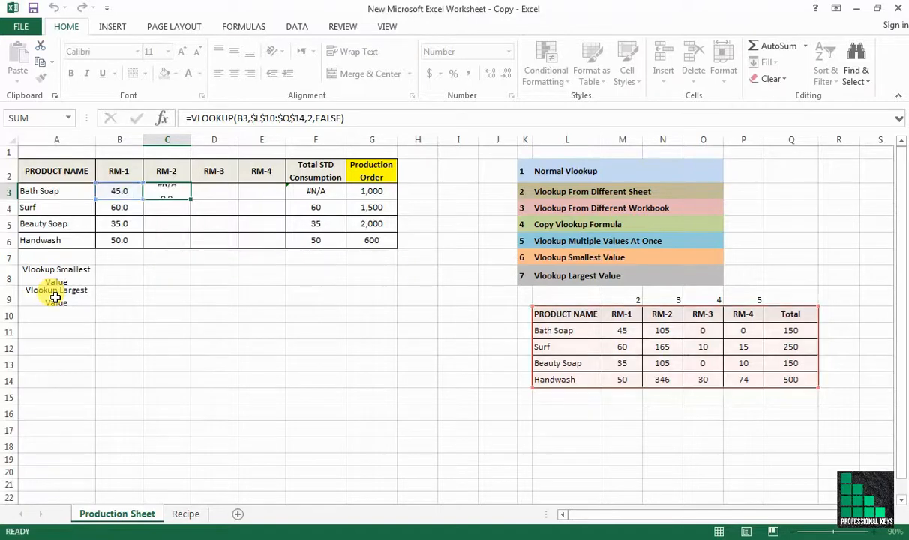
{"action": "key", "text": "Return"}
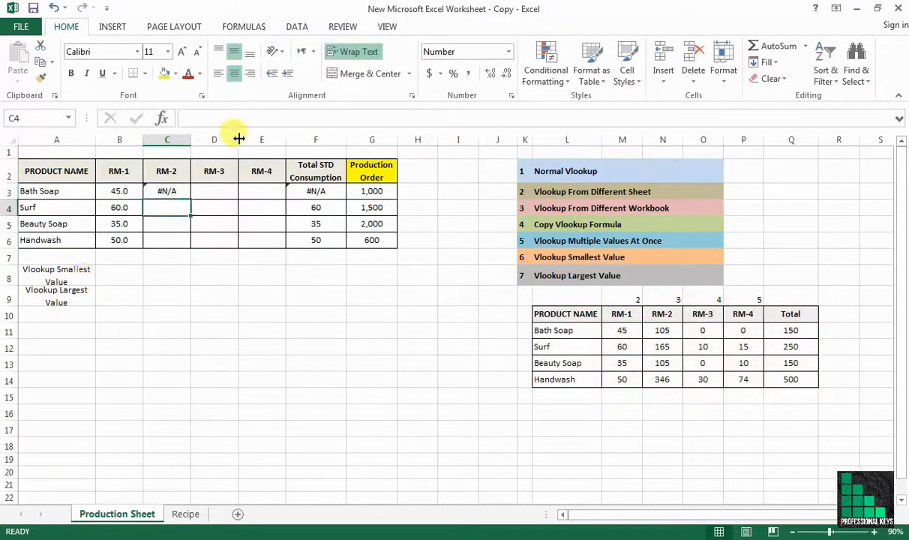
- Lock only the column of the lookup value in B3's VLOOKUP formula, making it $A3
{"action": "left_click", "coordinate": [118, 192]}
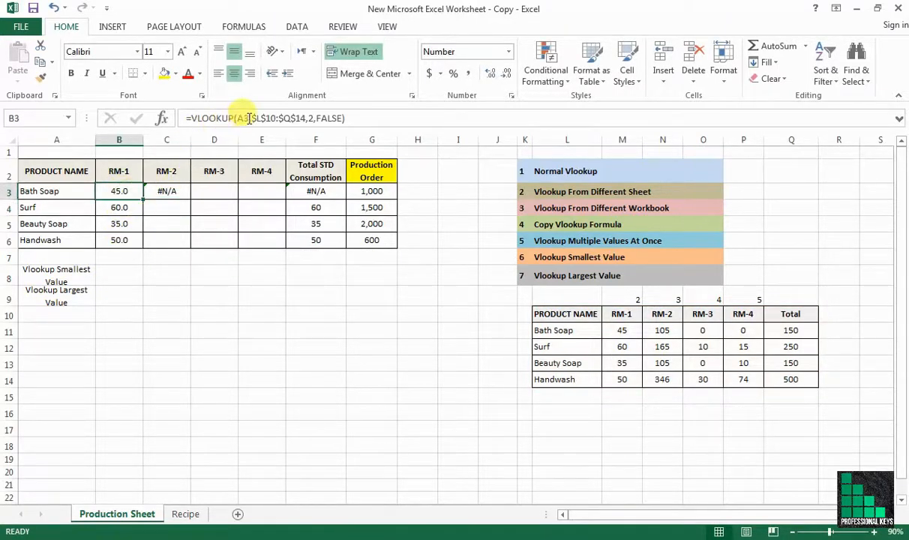
{"action": "left_click", "coordinate": [239, 119]}
{"action": "double_click", "coordinate": [240, 118]}
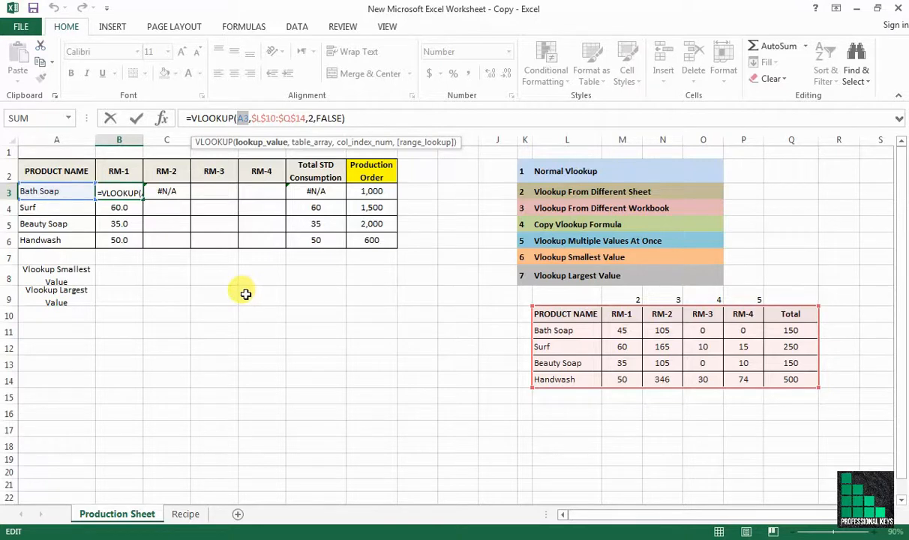
{"action": "key", "text": "F4"}
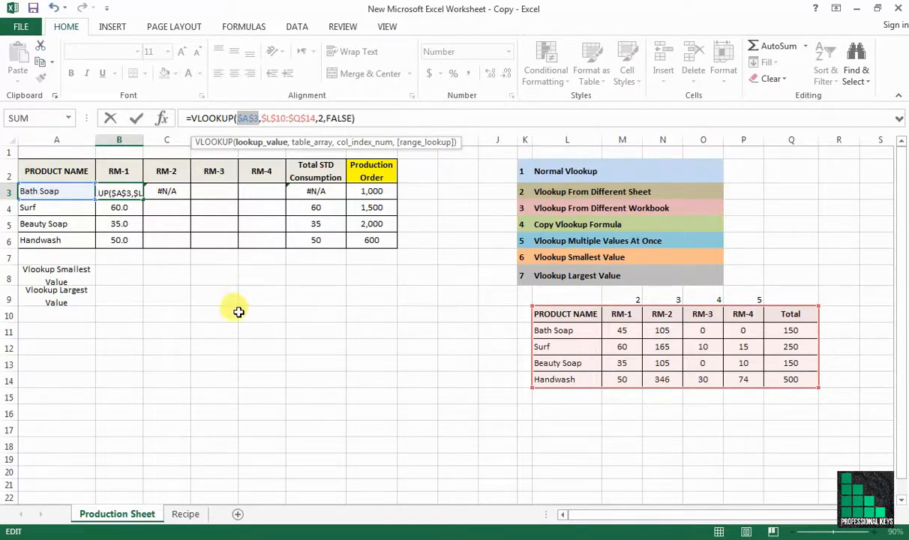
{"action": "key", "text": "F4"}
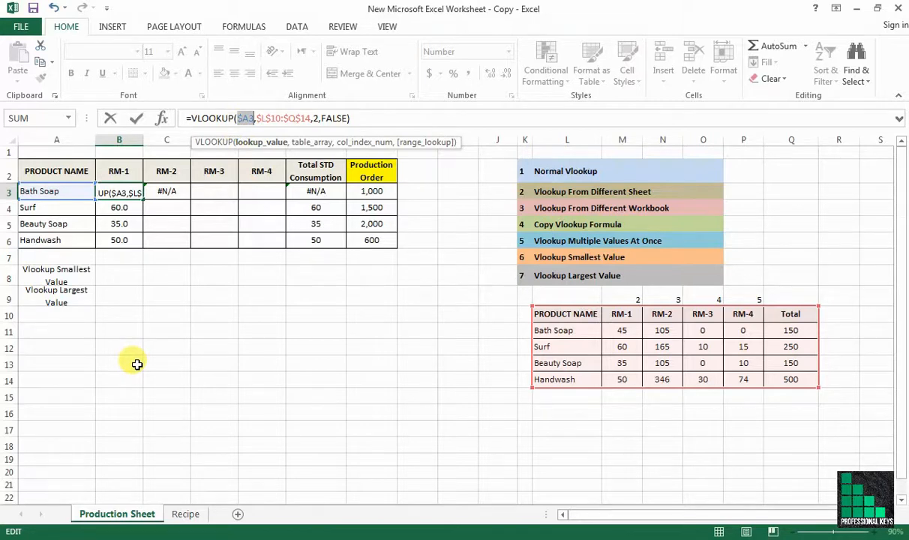
{"action": "key", "text": "F4"}
{"action": "key", "text": "Return"}
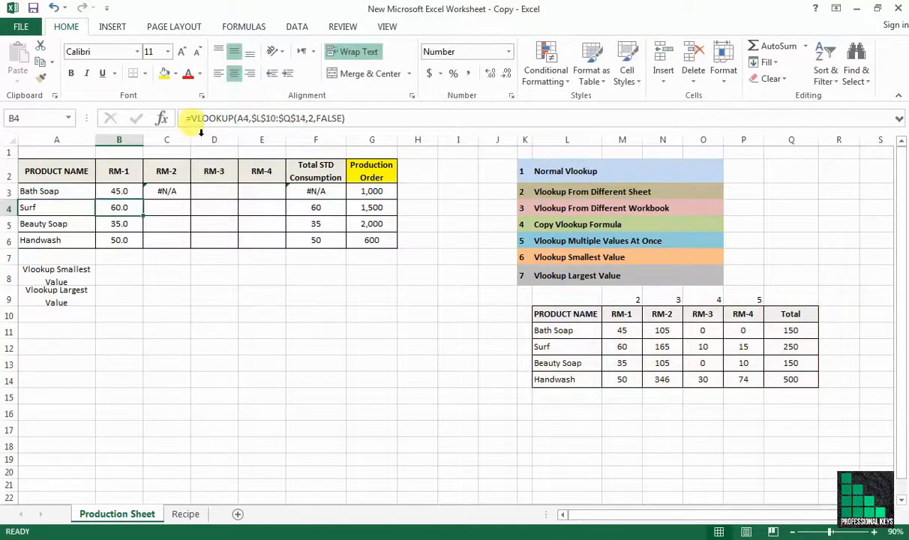
- Copy the B3 formula with the column-locked lookup value into C3 and check which cells it references
{"action": "right_click", "coordinate": [126, 192]}
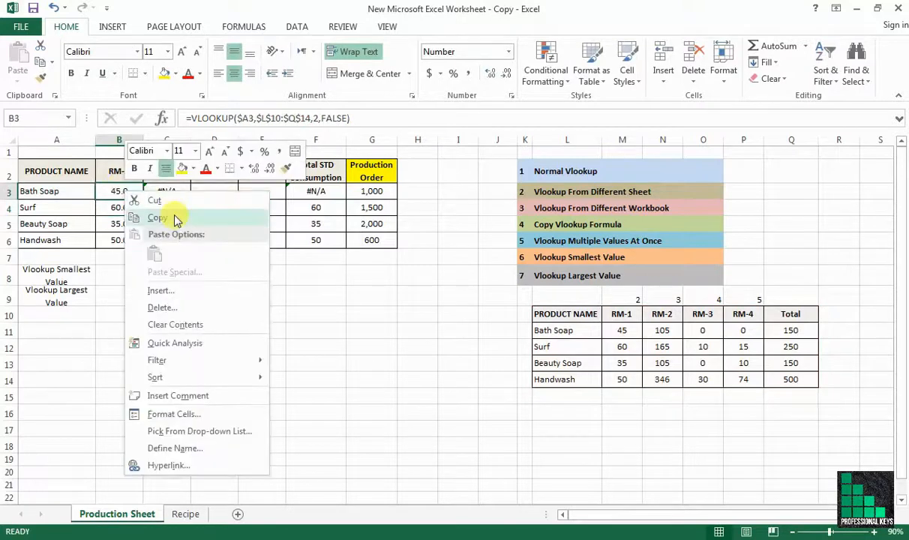
{"action": "left_click", "coordinate": [171, 216]}
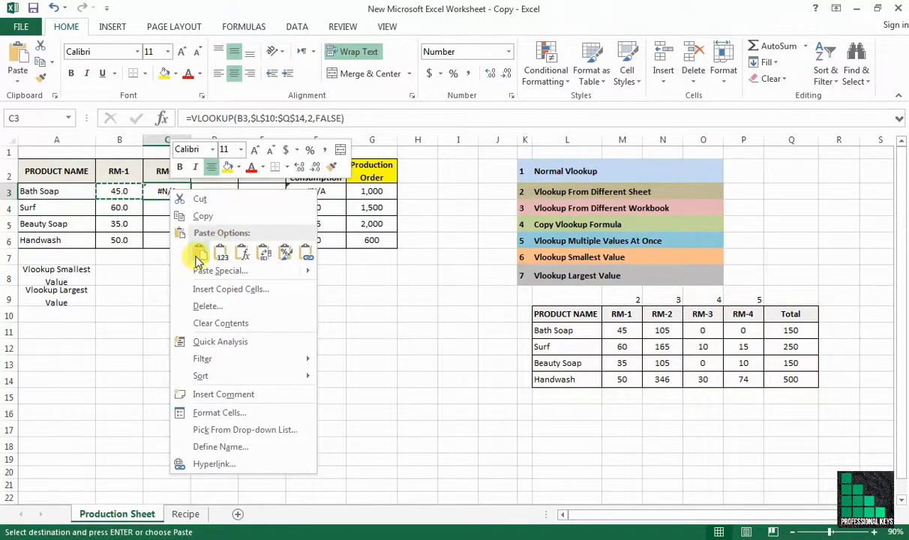
{"action": "left_click", "coordinate": [200, 253]}
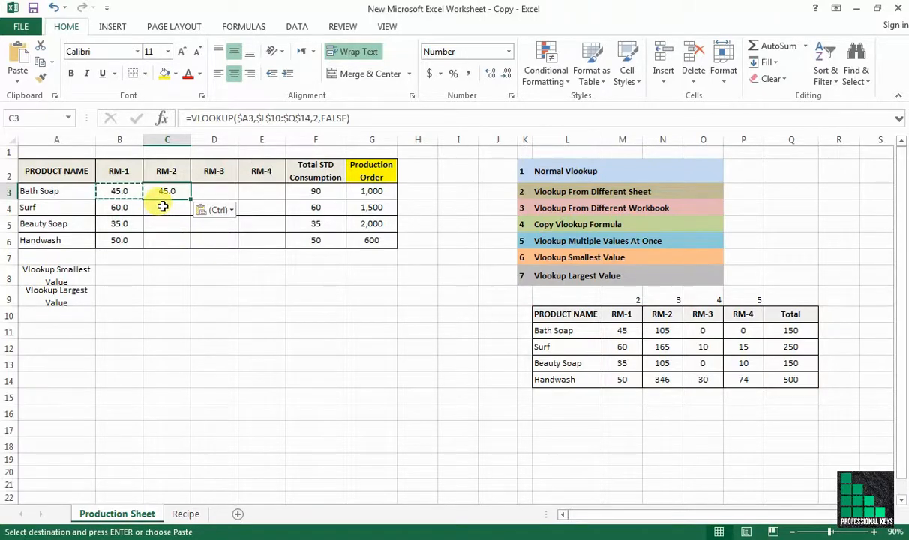
{"action": "key", "text": "F2"}
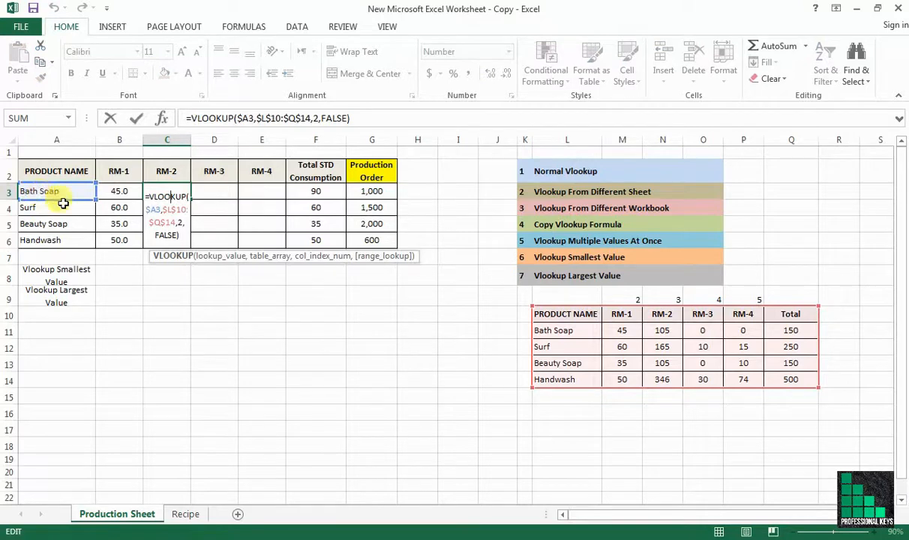
{"action": "key", "text": "Return"}
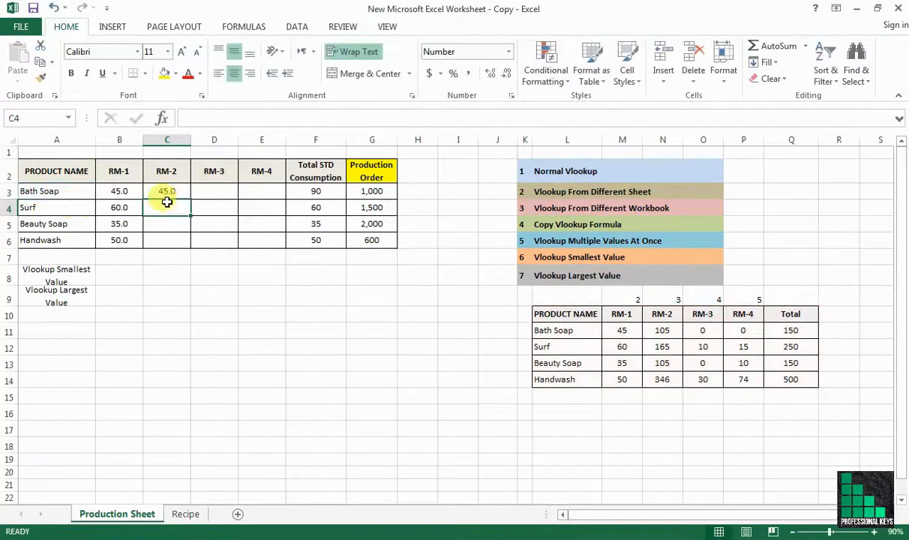
- Try a column index of 3 in B3's VLOOKUP formula, and undo that change
{"action": "left_click", "coordinate": [117, 166]}
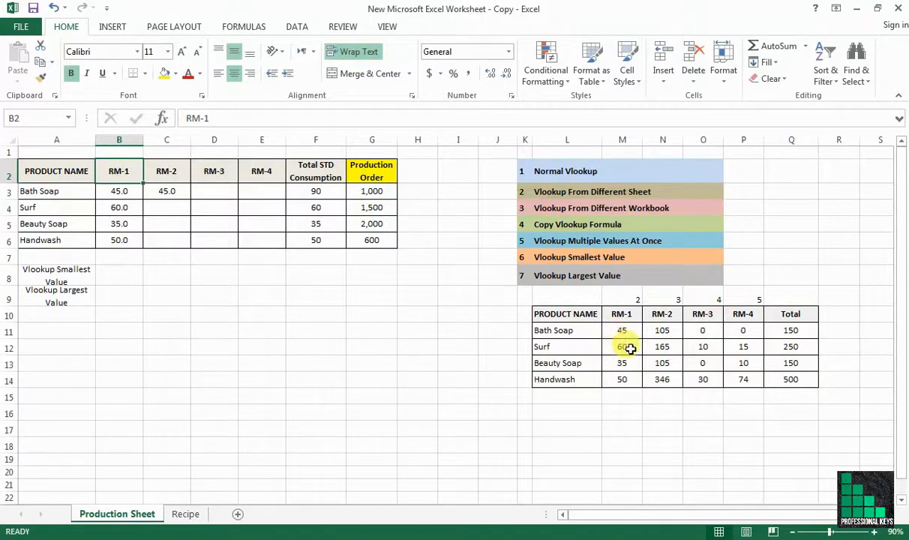
{"action": "left_click", "coordinate": [623, 300]}
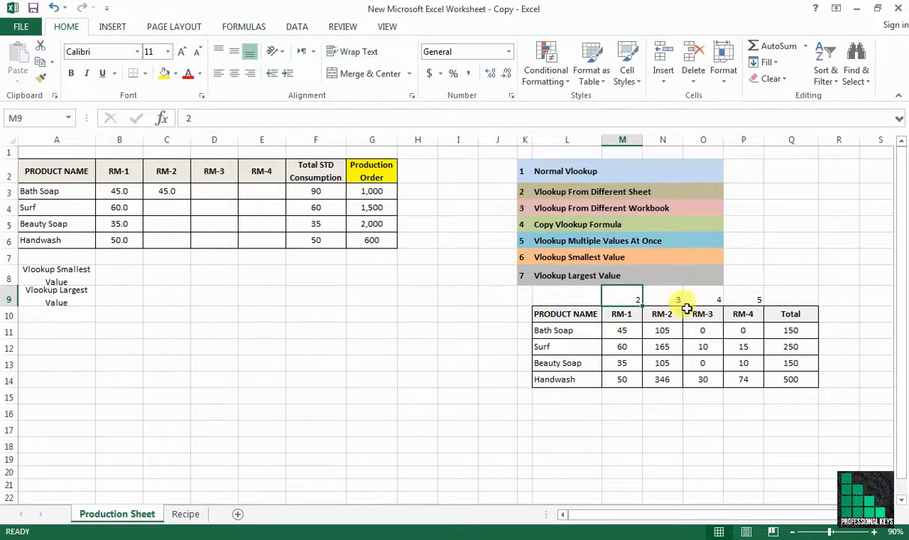
{"action": "left_click", "coordinate": [132, 194]}
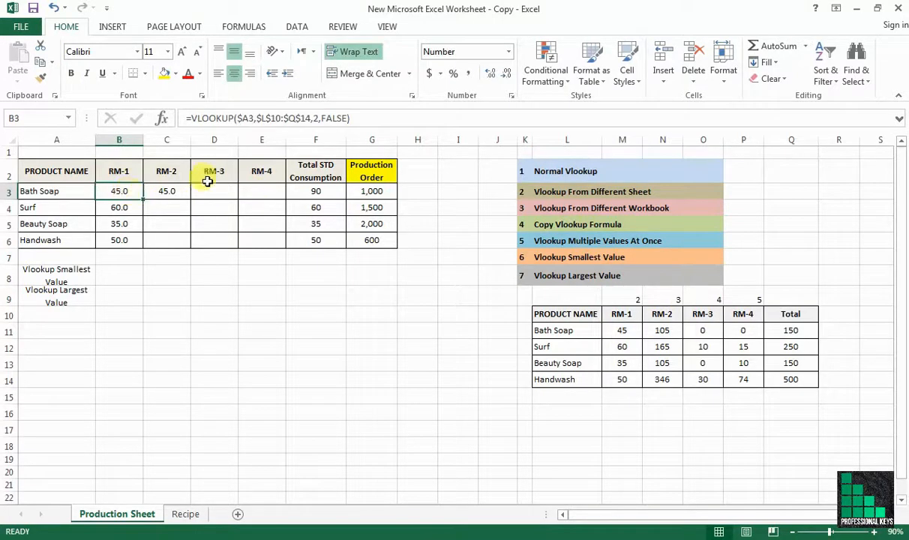
{"action": "left_click", "coordinate": [320, 119]}
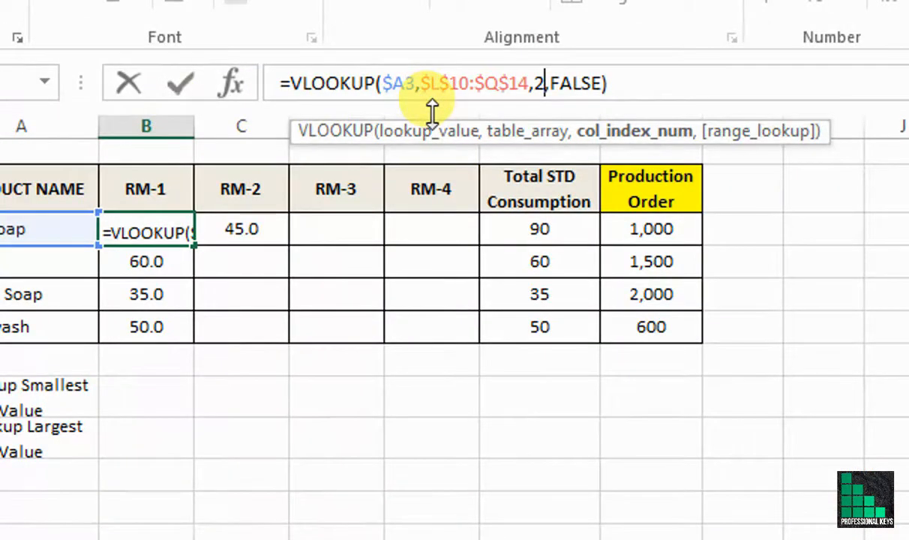
{"action": "key", "text": "BackSpace"}
{"action": "type", "text": "3"}
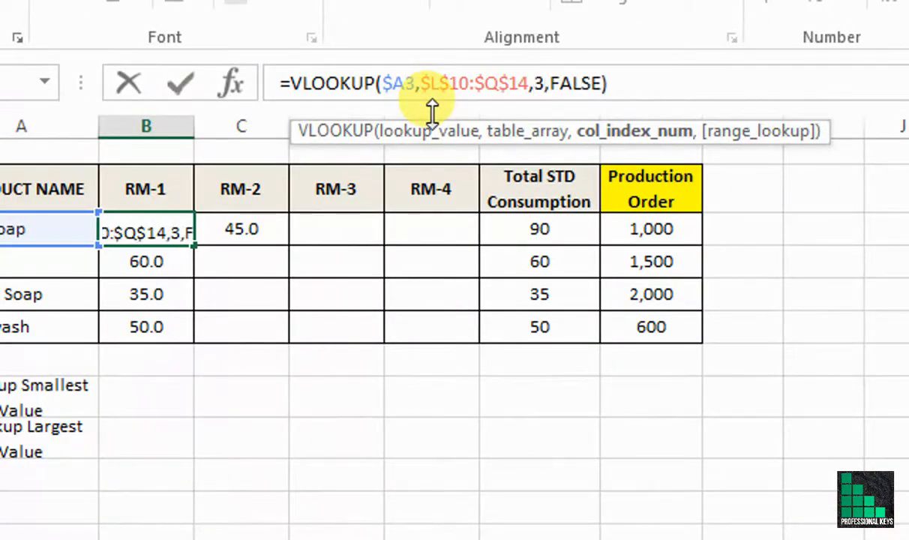
{"action": "key", "text": "Return"}
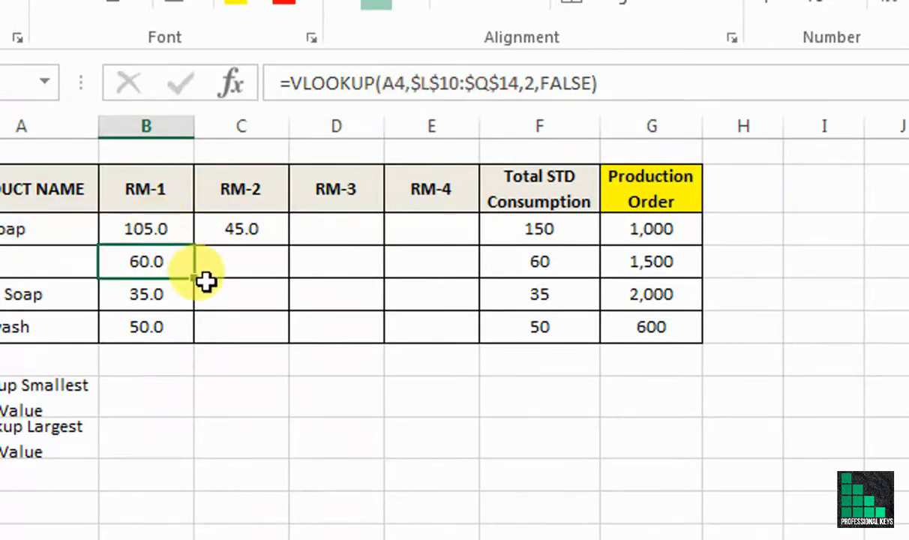
{"action": "key", "text": "ctrl+z"}
- Set the column index of the VLOOKUP formula in C3 to 3
{"action": "left_click", "coordinate": [245, 233]}
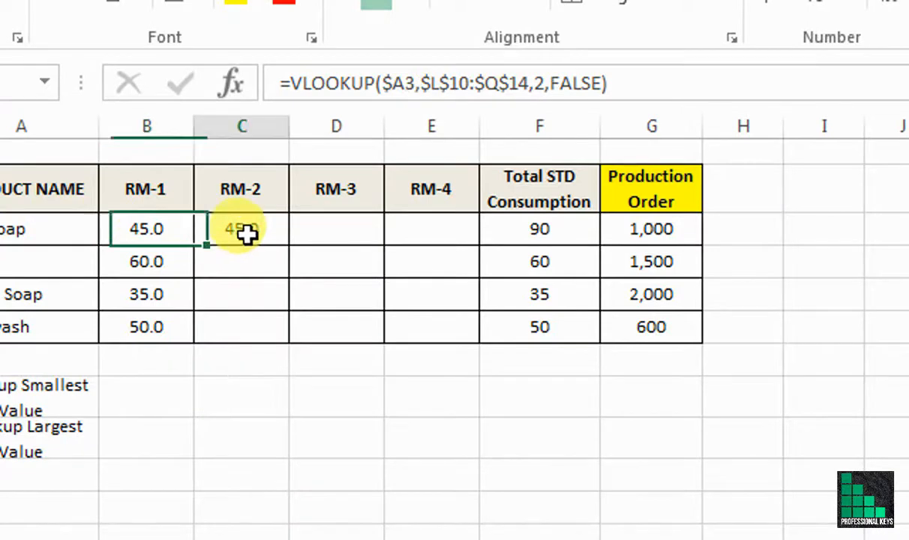
{"action": "left_click", "coordinate": [547, 85]}
{"action": "key", "text": "BackSpace"}
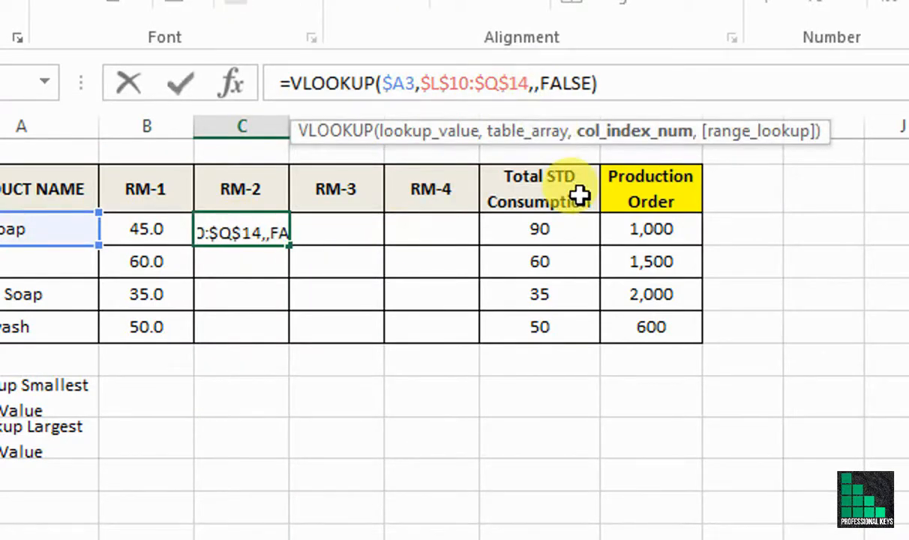
{"action": "type", "text": "3"}
{"action": "key", "text": "Return"}
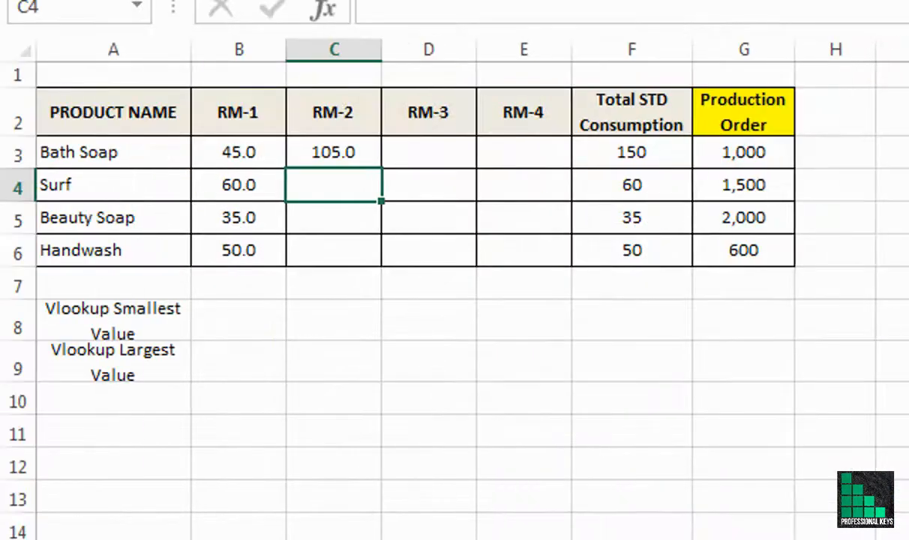
- Copy the RM-2 formula from C3 into C4:C6 for the remaining products
{"action": "right_click", "coordinate": [333, 155]}
{"action": "left_click", "coordinate": [412, 189]}
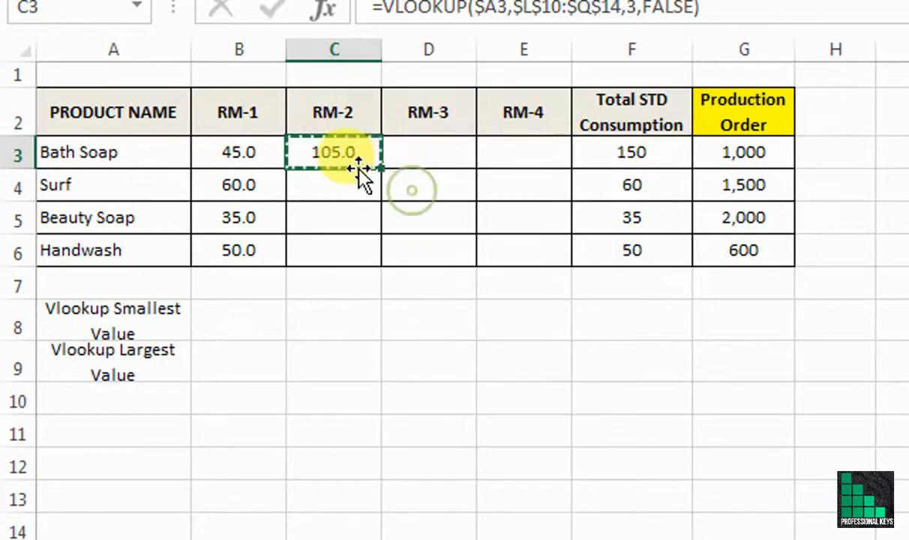
{"action": "right_click", "coordinate": [349, 162]}
{"action": "left_click", "coordinate": [372, 182]}
{"action": "left_click_drag", "start_coordinate": [352, 184], "coordinate": [362, 246]}
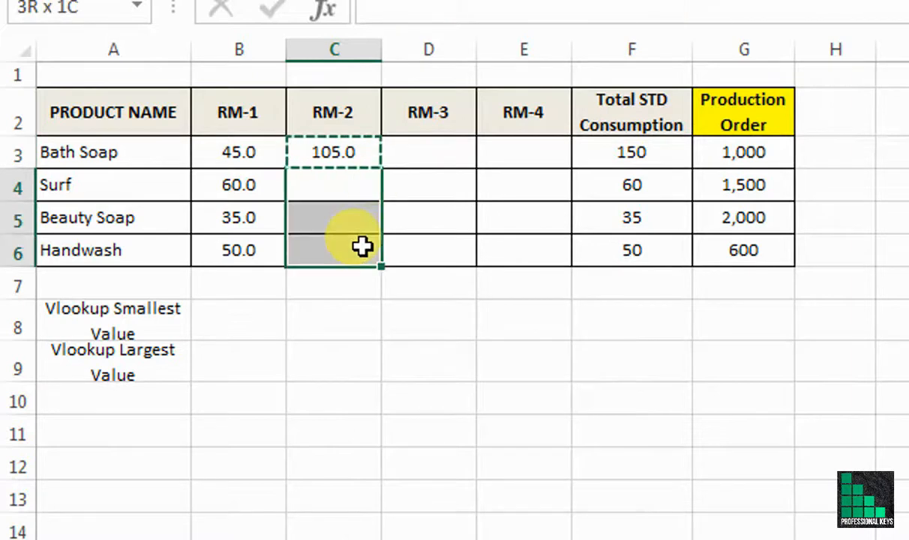
{"action": "right_click", "coordinate": [362, 246]}
{"action": "left_click", "coordinate": [512, 371]}
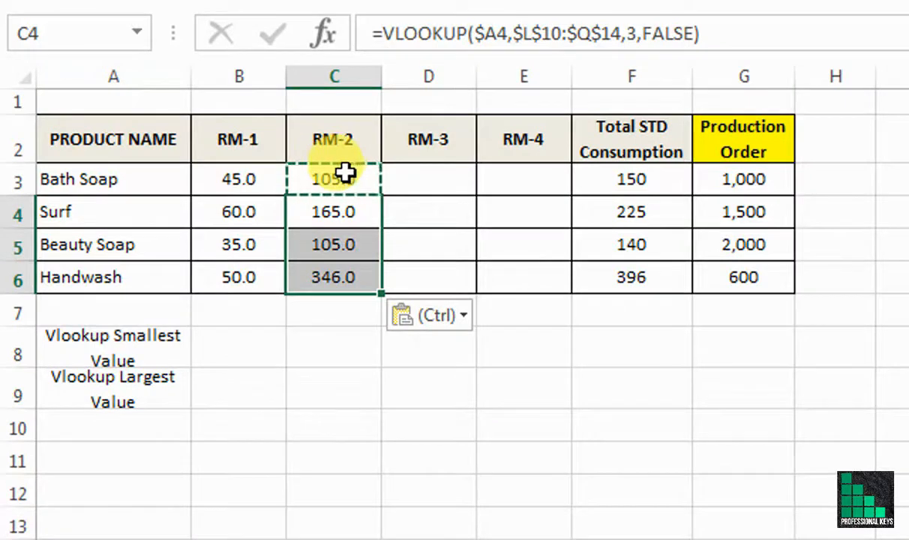
- Copy the VLOOKUP formula from C3 into D3 and set its column index to 4
{"action": "left_click", "coordinate": [345, 175]}
{"action": "right_click", "coordinate": [349, 178]}
{"action": "left_click", "coordinate": [432, 233]}
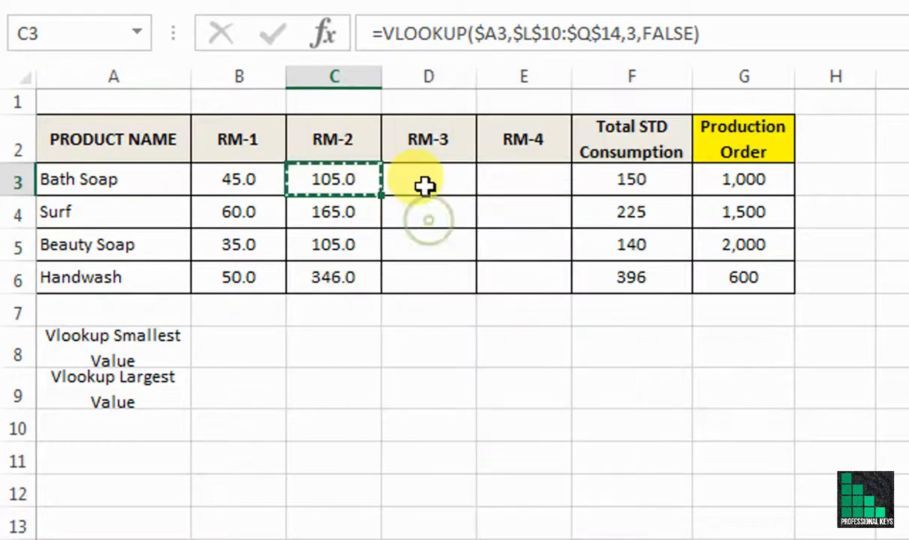
{"action": "right_click", "coordinate": [425, 187]}
{"action": "left_click", "coordinate": [578, 320]}
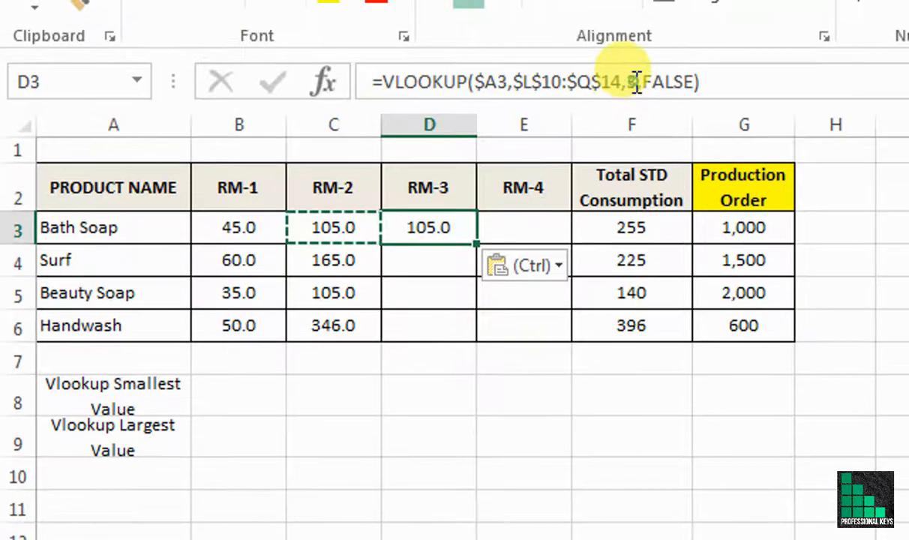
{"action": "left_click", "coordinate": [635, 33]}
{"action": "key", "text": "BackSpace"}
{"action": "type", "text": "4"}
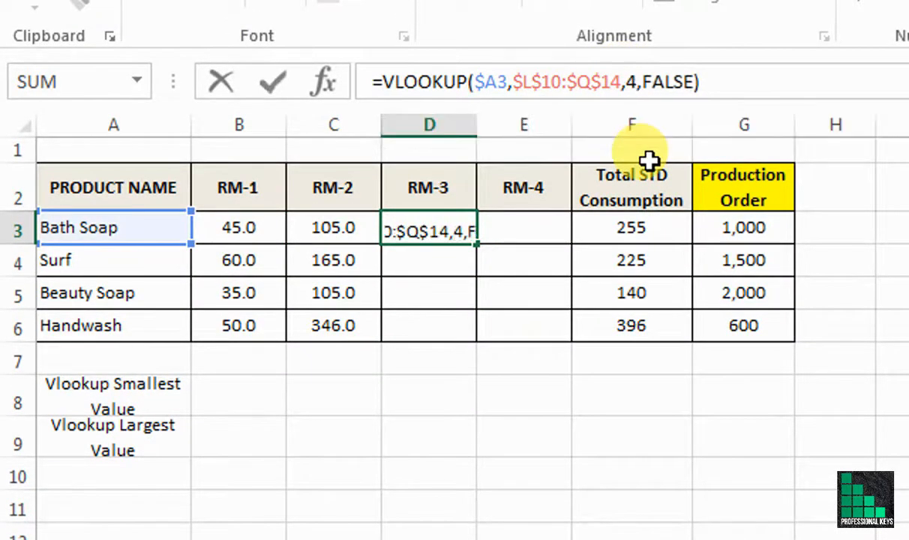
{"action": "key", "text": "Return"}
- Copy the RM-3 formula from D3 down the column through D6
{"action": "right_click", "coordinate": [449, 227]}
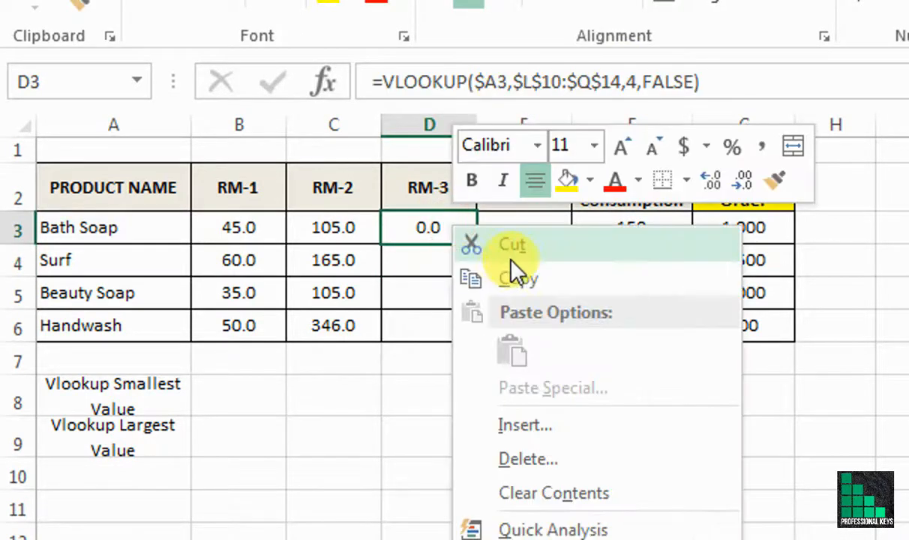
{"action": "left_click", "coordinate": [524, 242]}
{"action": "left_click_drag", "start_coordinate": [450, 265], "coordinate": [442, 315]}
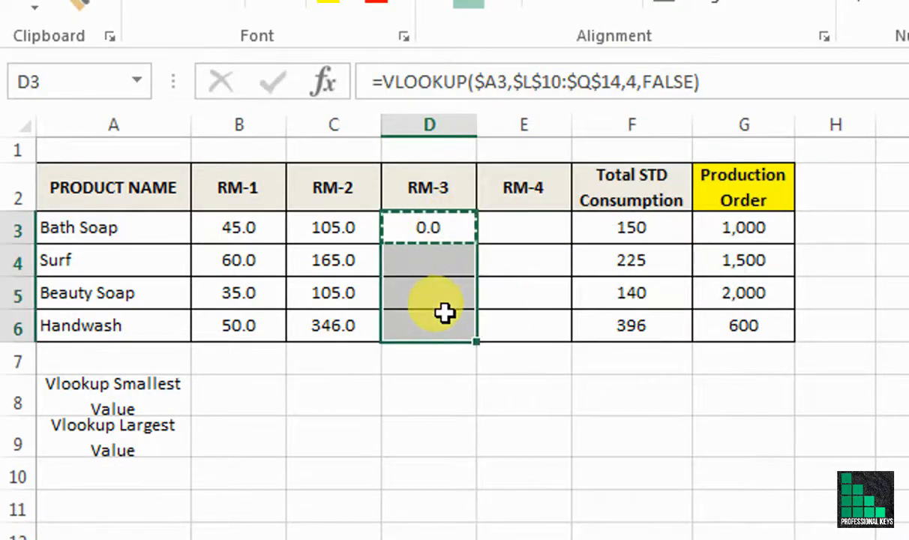
{"action": "right_click", "coordinate": [430, 308]}
{"action": "left_click", "coordinate": [588, 435]}
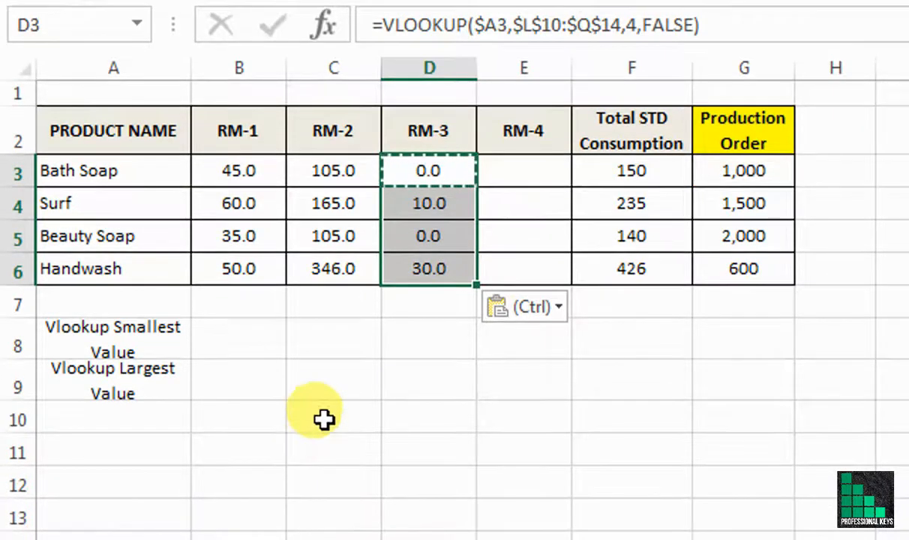
- Cancel the pending copy and enter a COLUMN formula without a reference in C10
{"action": "left_click", "coordinate": [324, 457]}
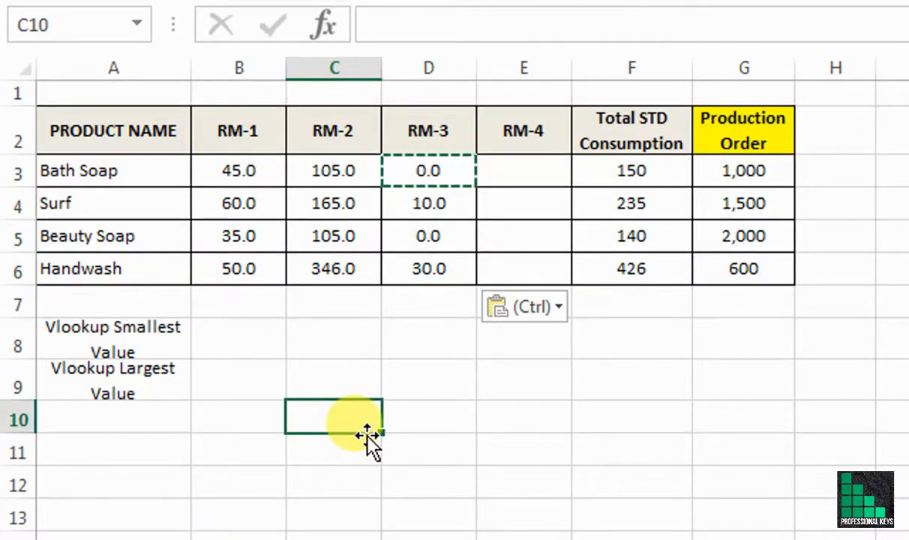
{"action": "key", "text": "Escape"}
{"action": "type", "text": "=col"}
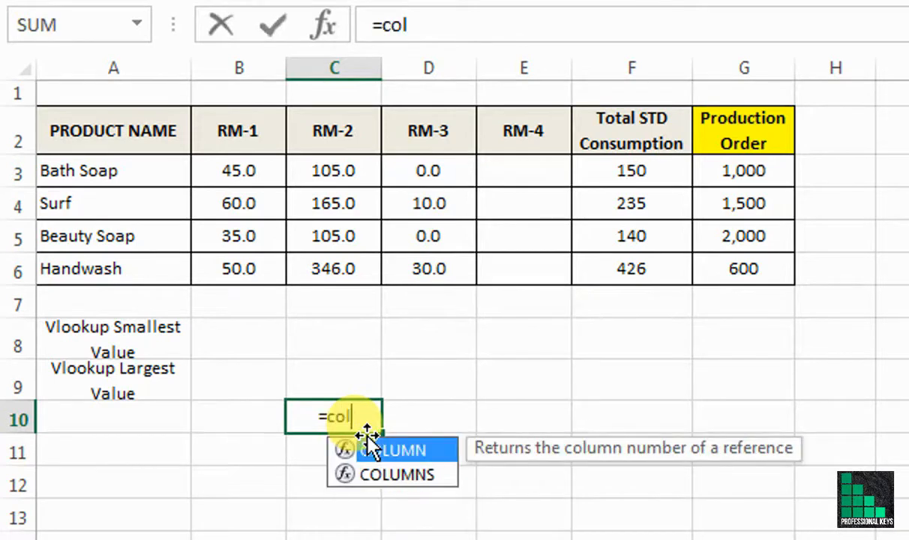
{"action": "type", "text": "u"}
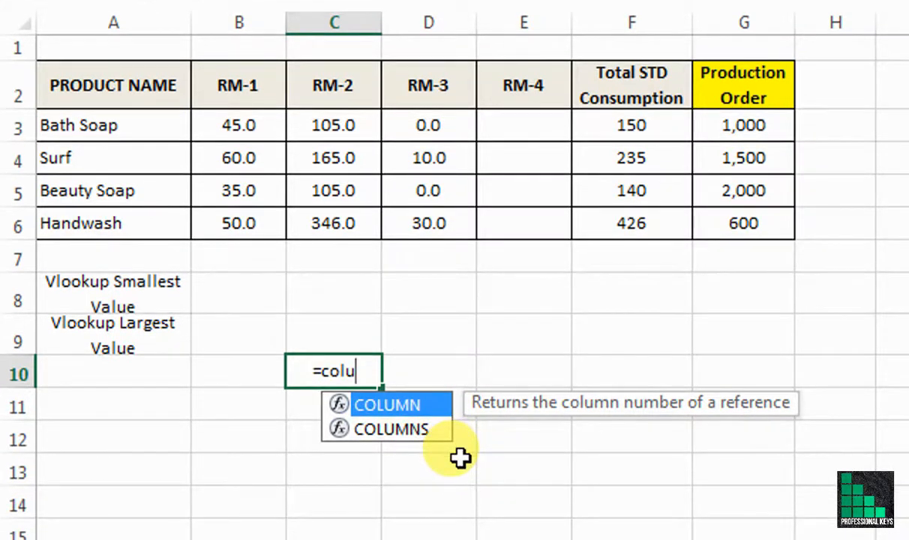
{"action": "double_click", "coordinate": [404, 404]}
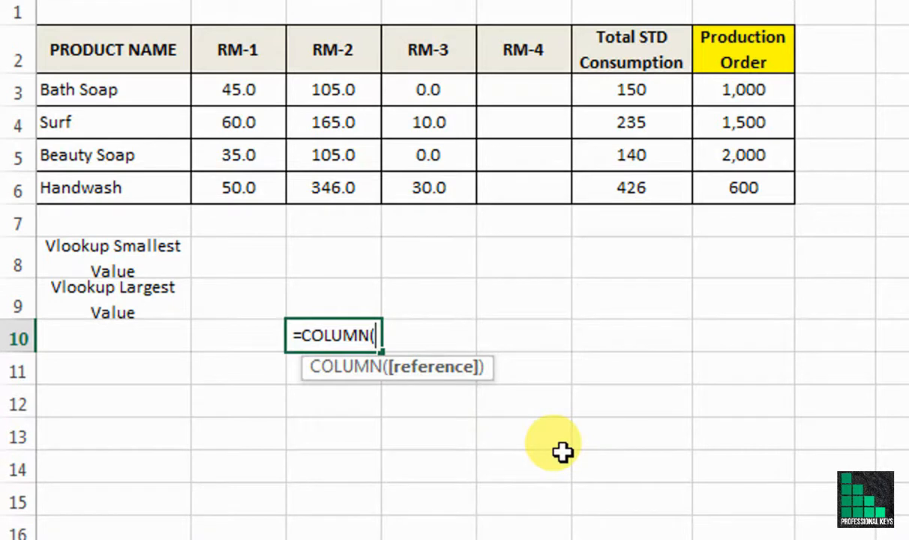
{"action": "key", "text": "Return"}
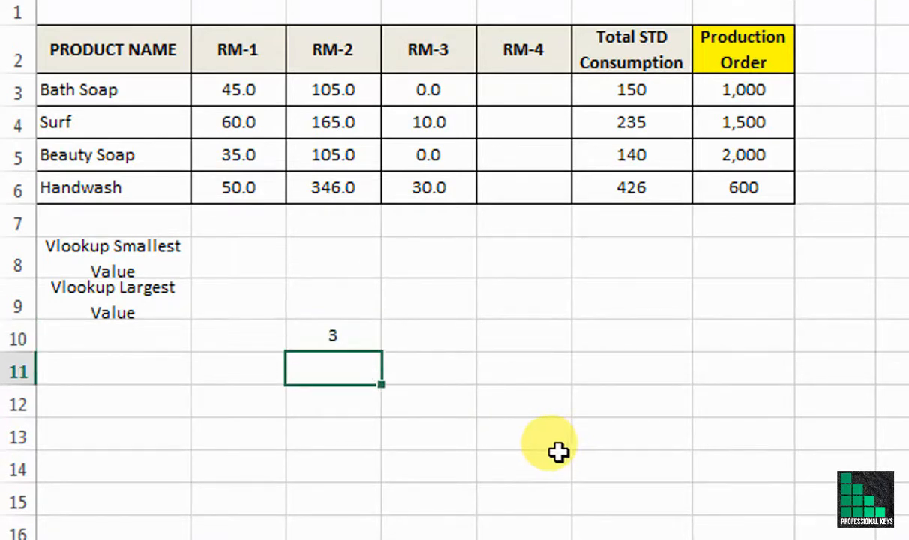
- Fill the COLUMN formula from C10 back to B10 and across to F10
{"action": "left_click", "coordinate": [357, 338]}
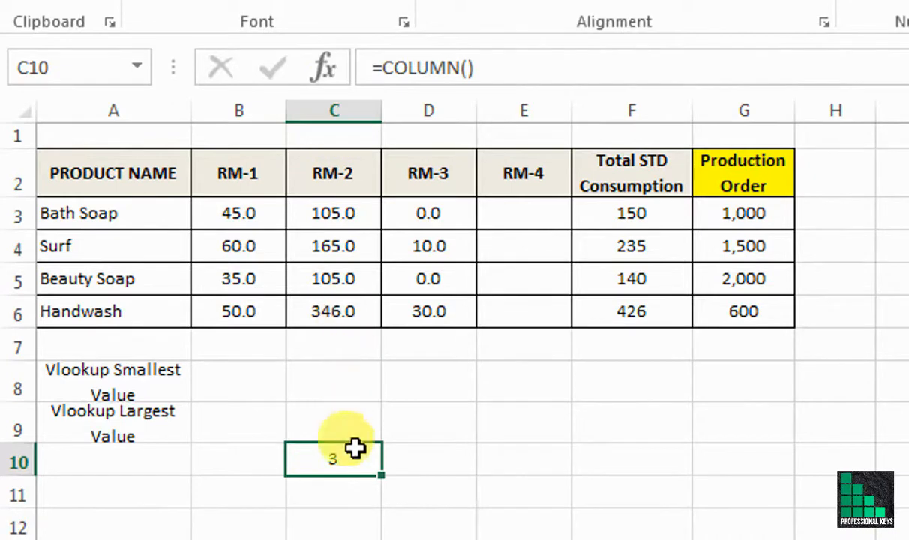
{"action": "left_click_drag", "start_coordinate": [382, 444], "coordinate": [201, 434]}
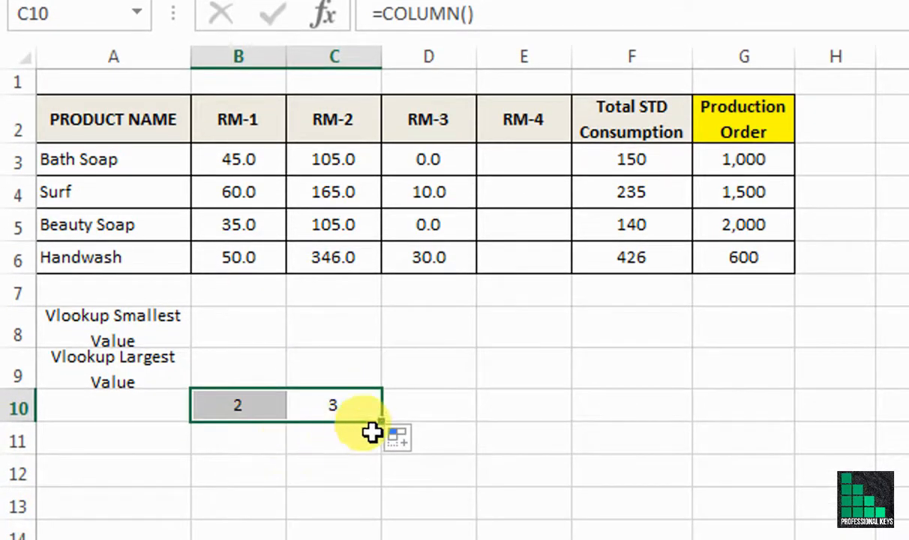
{"action": "left_click_drag", "start_coordinate": [382, 421], "coordinate": [704, 428]}
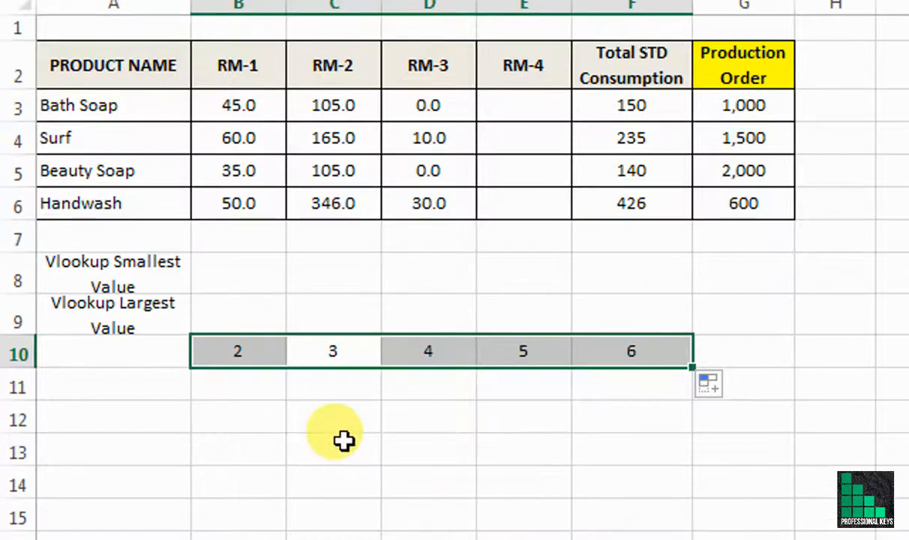
- Enter a ROW formula without a reference in B12
{"action": "left_click", "coordinate": [261, 410]}
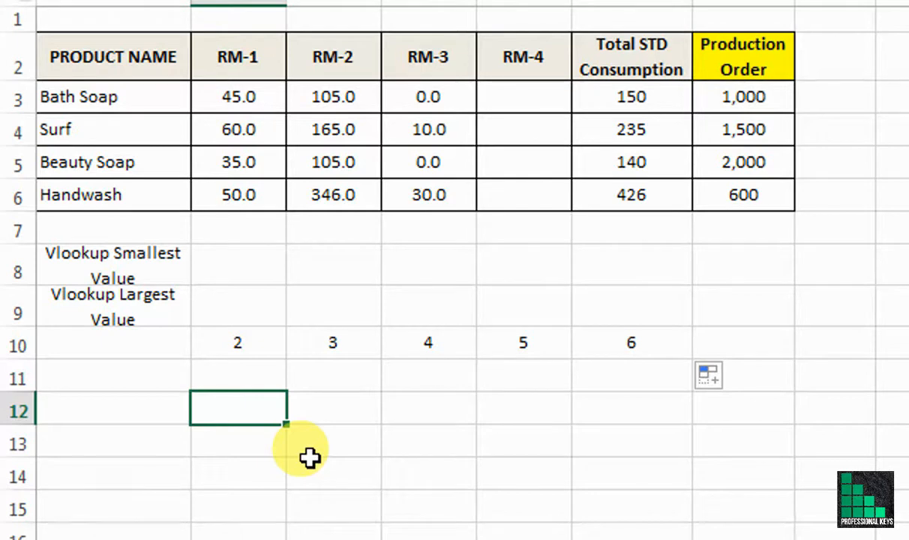
{"action": "type", "text": "="}
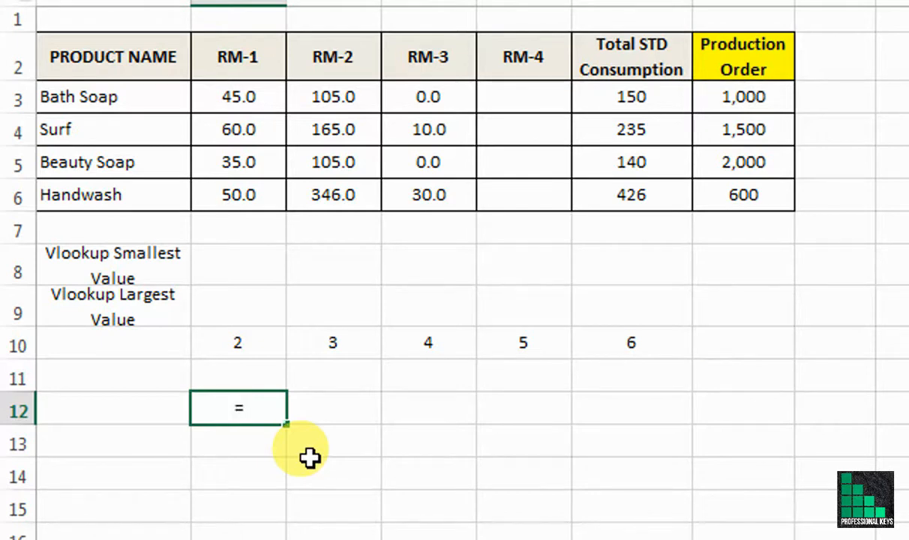
{"action": "type", "text": "row"}
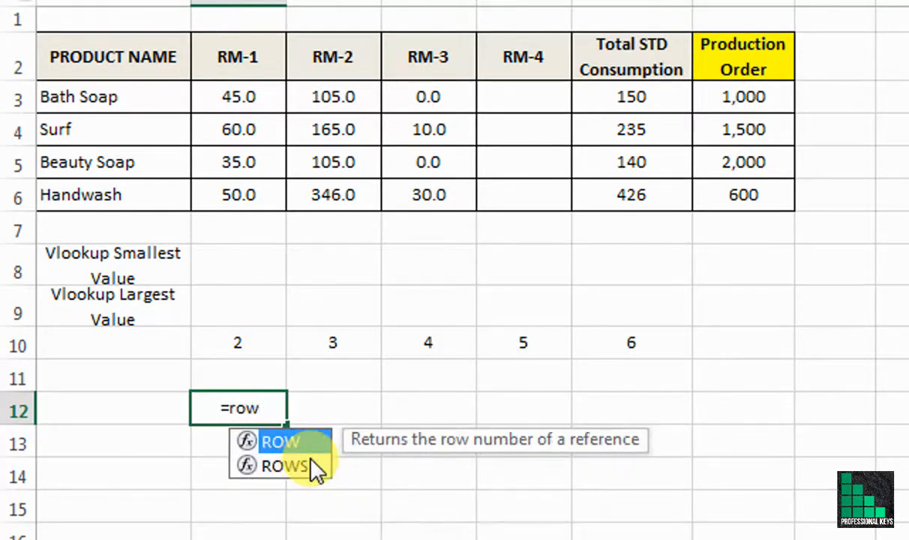
{"action": "key", "text": "Tab"}
{"action": "type", "text": ")"}
{"action": "key", "text": "Return"}
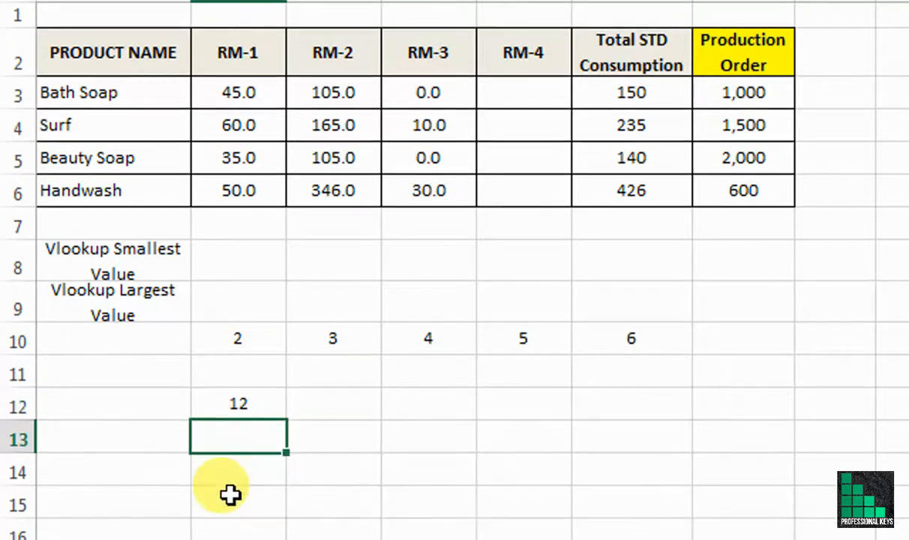
- Fill the ROW formula from B12 up to B9 and down to B16, and clear the test cells B9:F16
{"action": "scroll", "coordinate": [255, 375], "scroll_direction": "down", "scroll_amount": 1}
{"action": "left_click", "coordinate": [225, 368]}
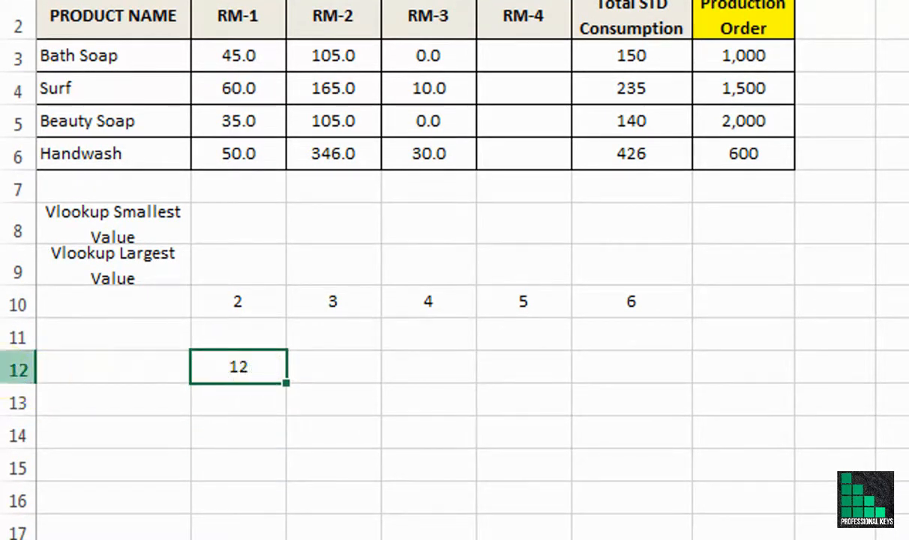
{"action": "left_click_drag", "start_coordinate": [283, 382], "coordinate": [271, 240]}
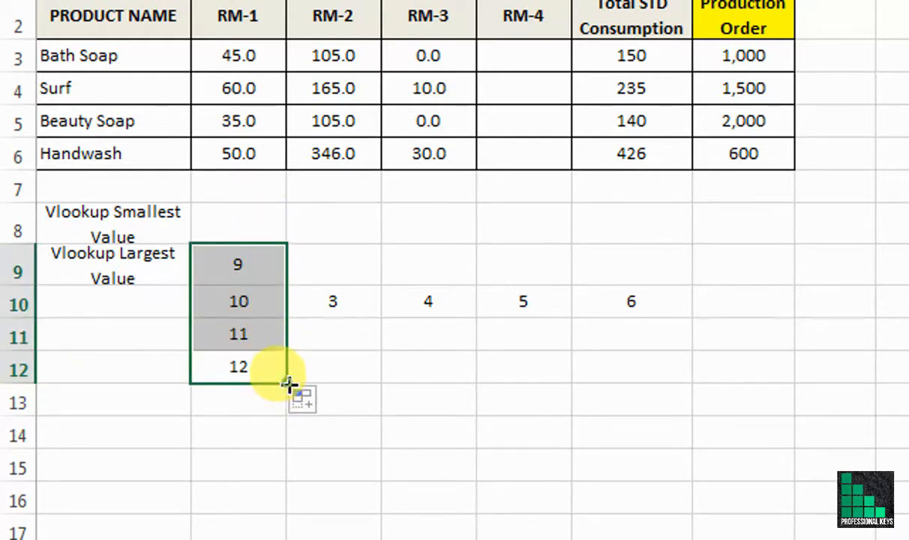
{"action": "left_click_drag", "start_coordinate": [289, 384], "coordinate": [289, 515]}
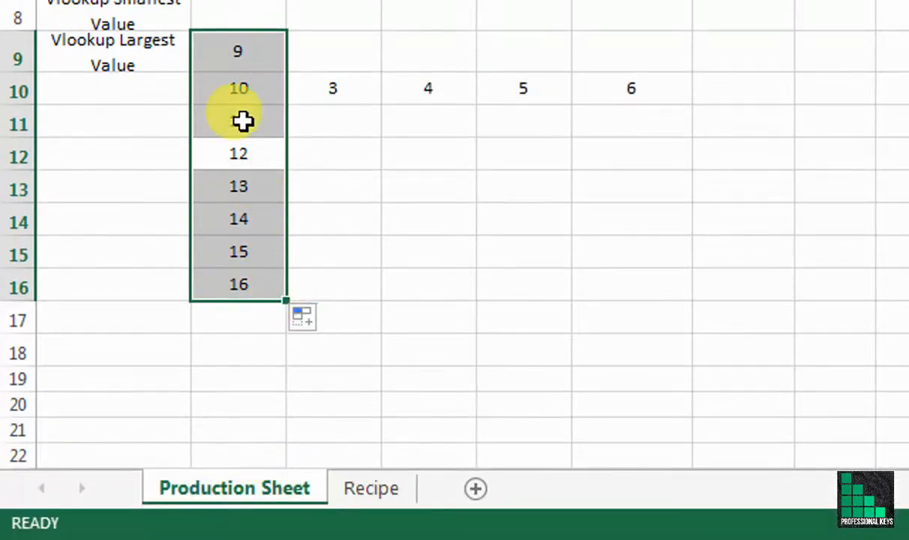
{"action": "left_click_drag", "start_coordinate": [273, 60], "coordinate": [649, 316]}
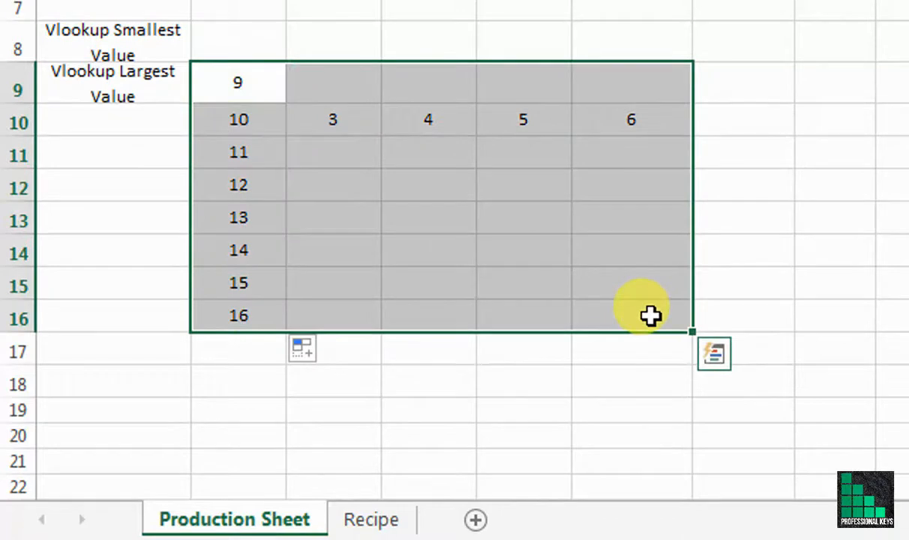
{"action": "key", "text": "Delete"}
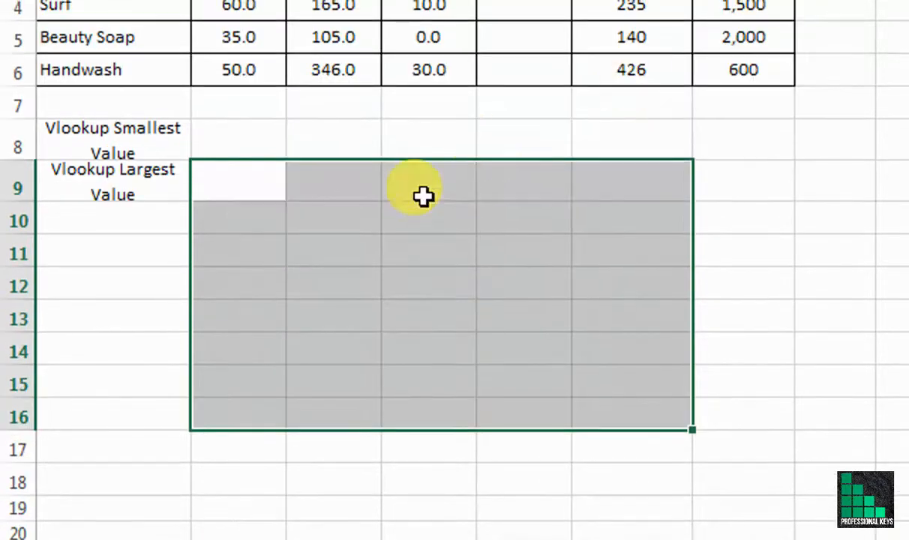
- Enter a COLUMN formula in C10 that references the lookup table's header range L10:Q10
{"action": "left_click", "coordinate": [360, 131]}
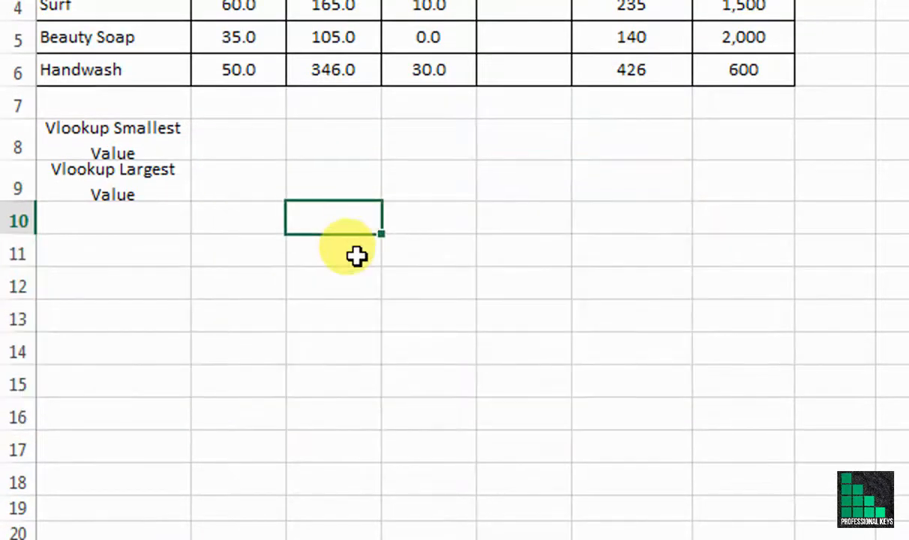
{"action": "type", "text": "=col"}
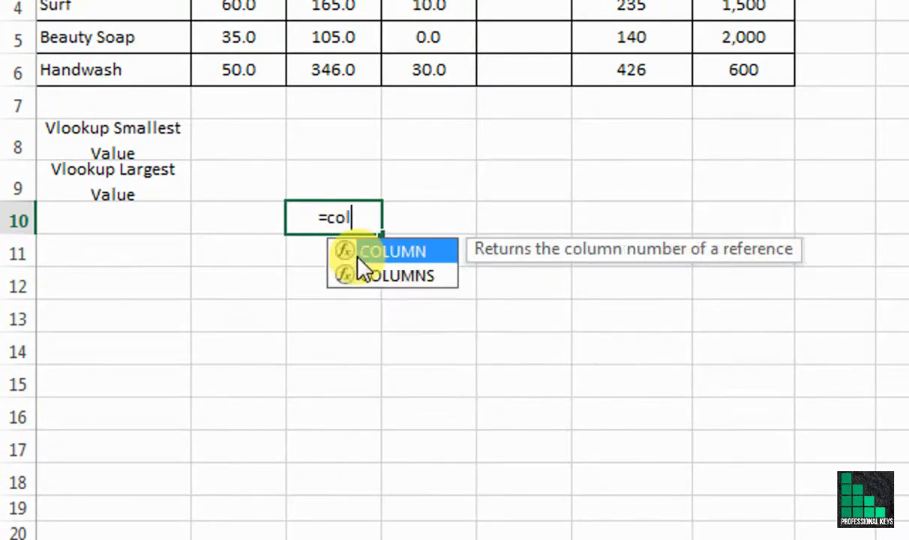
{"action": "double_click", "coordinate": [396, 255]}
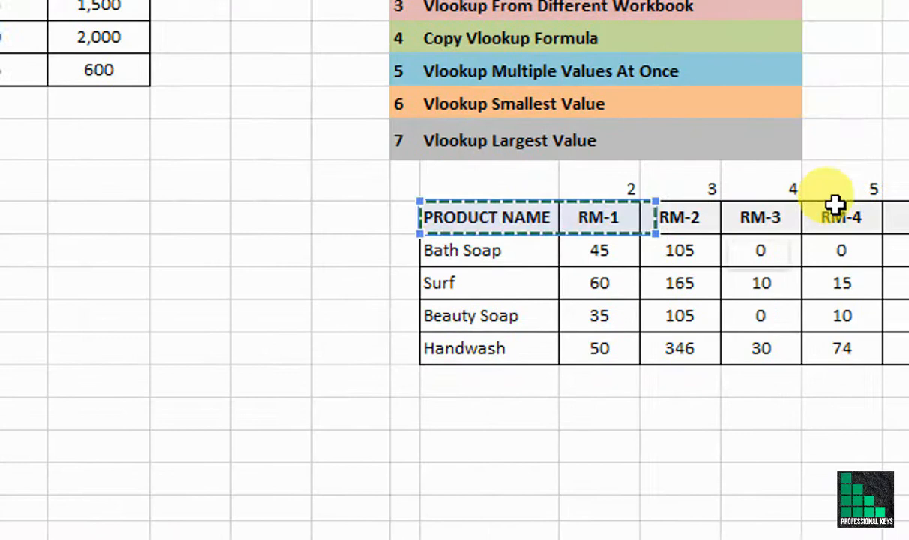
{"action": "left_click_drag", "start_coordinate": [834, 204], "coordinate": [771, 216]}
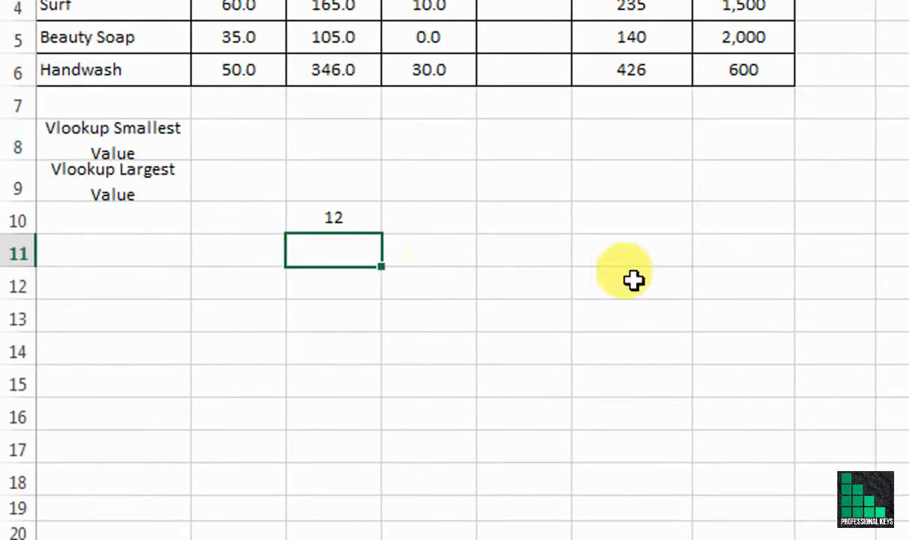
- Change the formula in C10 to use COLUMNS over the lookup table's header range L10:Q10
{"action": "left_click", "coordinate": [345, 219]}
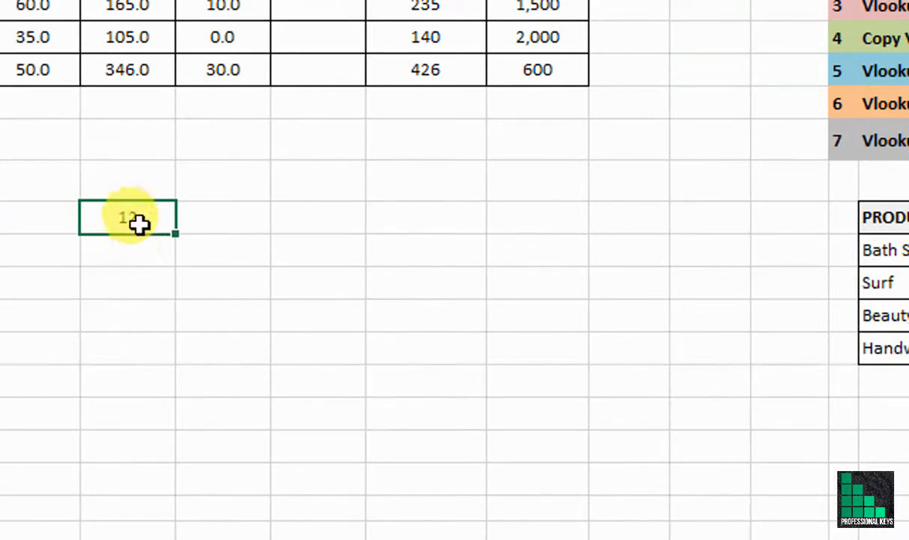
{"action": "double_click", "coordinate": [139, 219]}
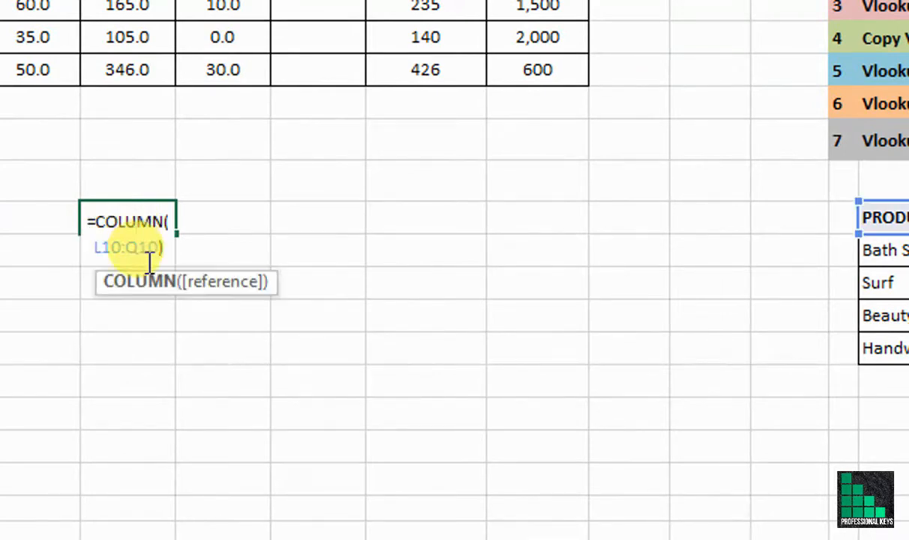
{"action": "left_click_drag", "start_coordinate": [175, 236], "coordinate": [178, 258]}
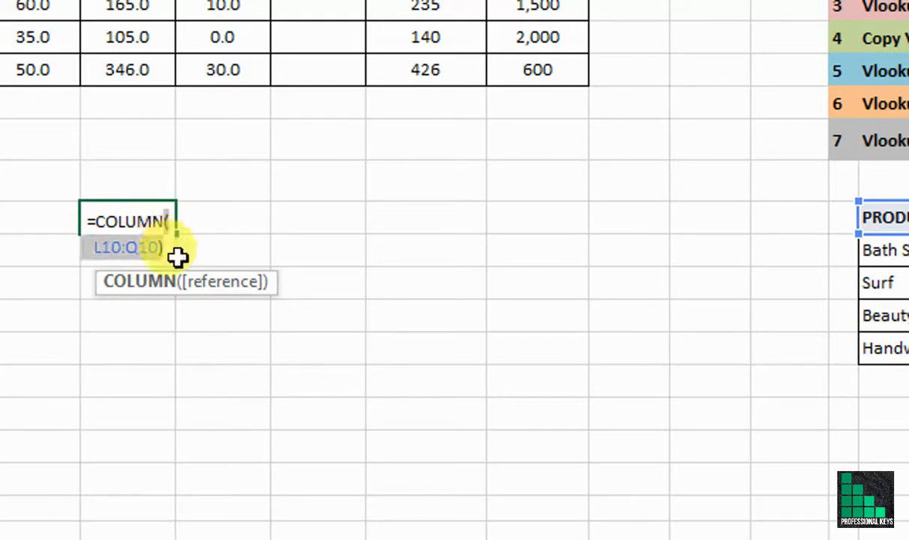
{"action": "type", "text": "s"}
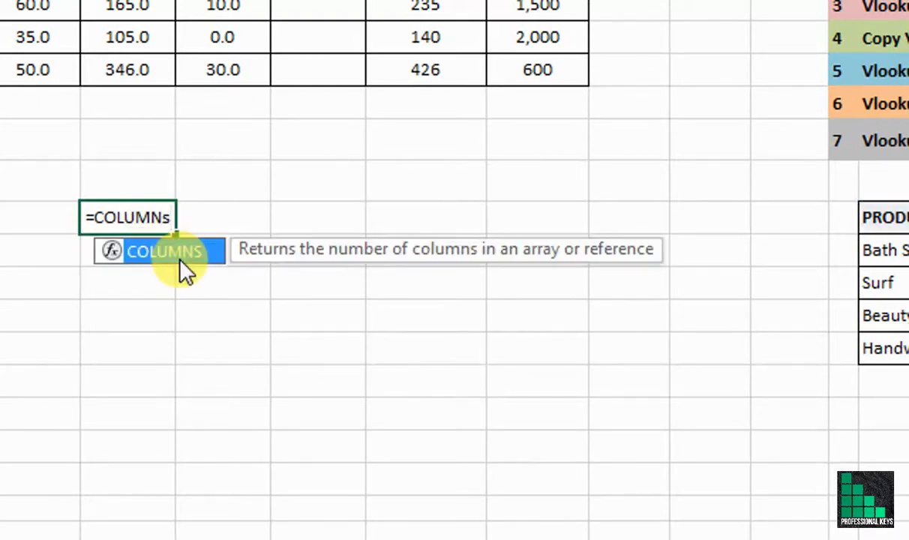
{"action": "key", "text": "Tab"}
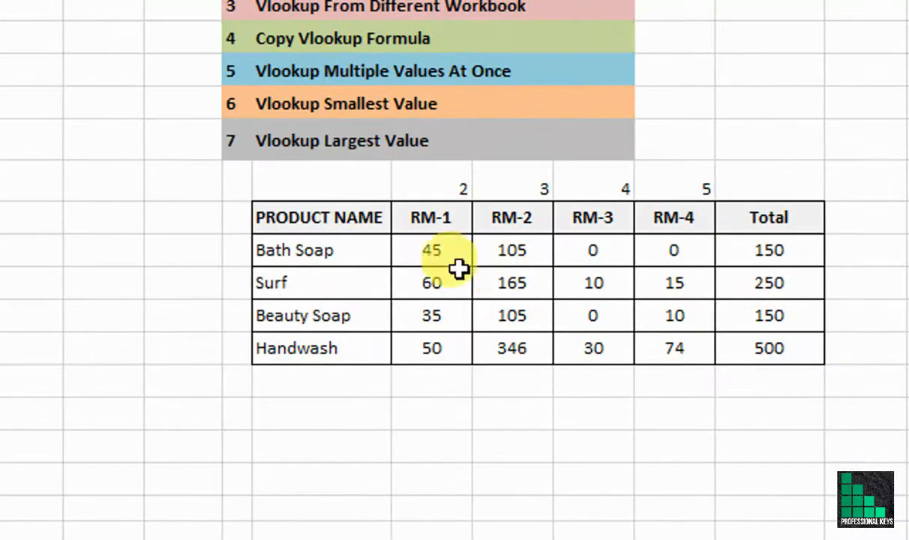
{"action": "left_click_drag", "start_coordinate": [317, 222], "coordinate": [750, 223]}
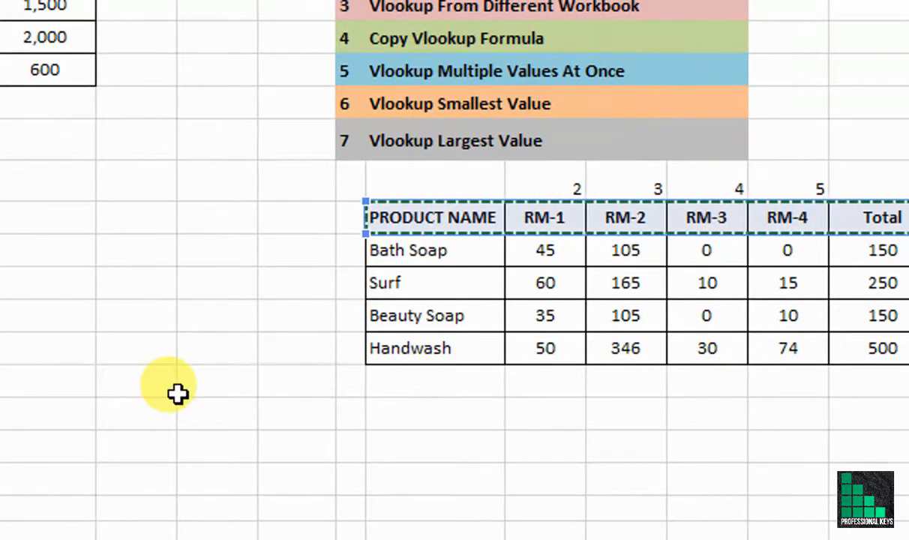
{"action": "key", "text": "Return"}
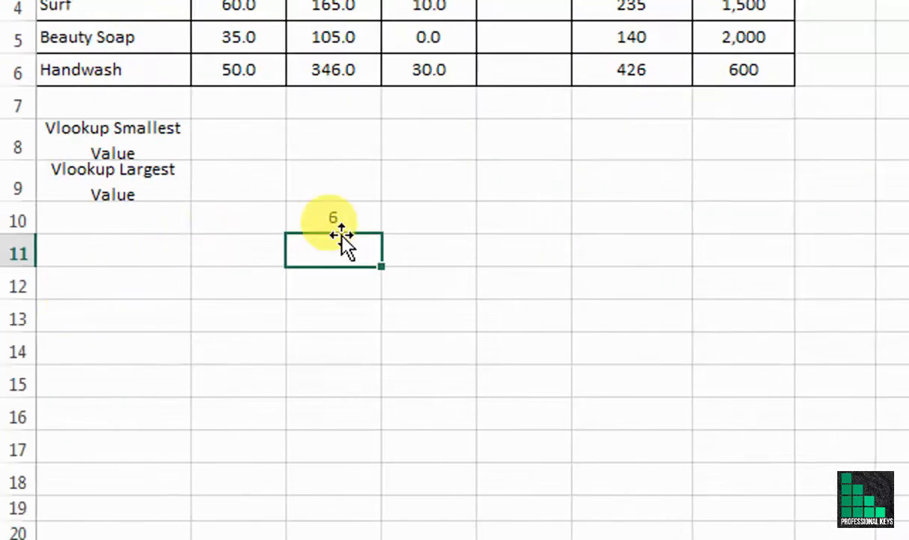
- Make the starting reference of the COLUMNS formula in C10 absolute as $L$10
{"action": "left_click", "coordinate": [337, 226]}
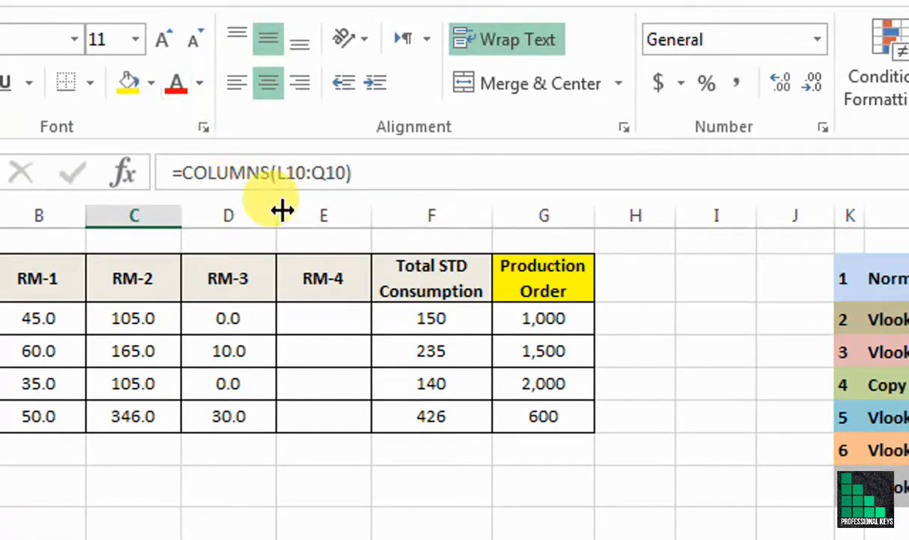
{"action": "left_click", "coordinate": [302, 171]}
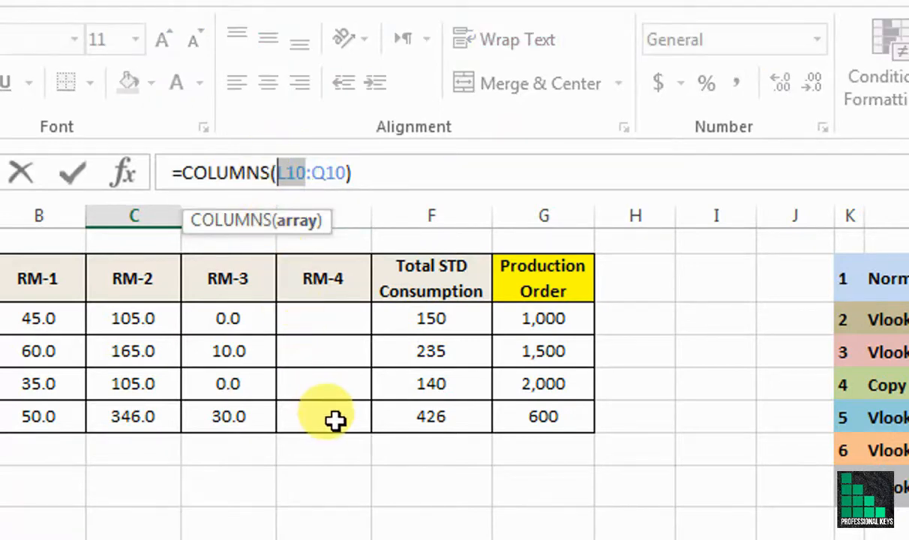
{"action": "key", "text": "F4"}
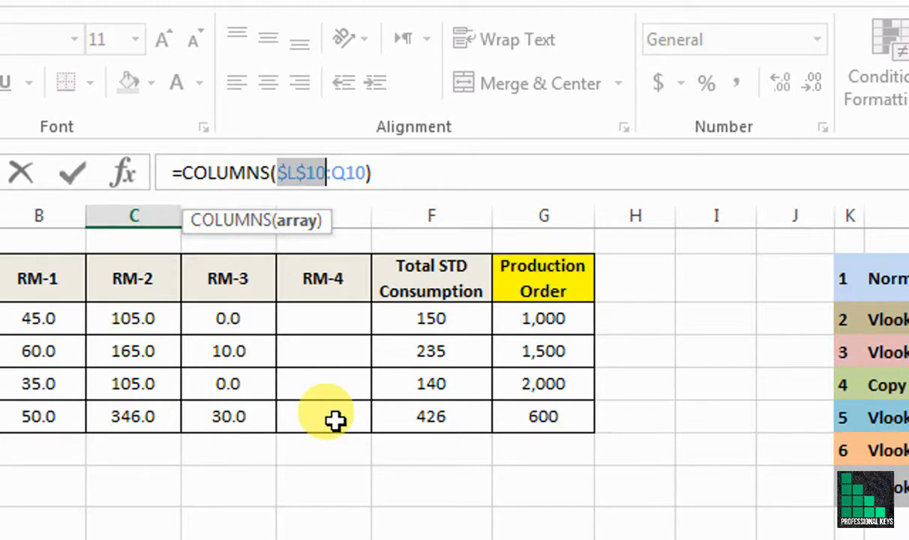
- Replace the end reference in C10's COLUMNS formula with the RM-1 header cell, locking only its row as M$10
{"action": "left_click", "coordinate": [340, 173]}
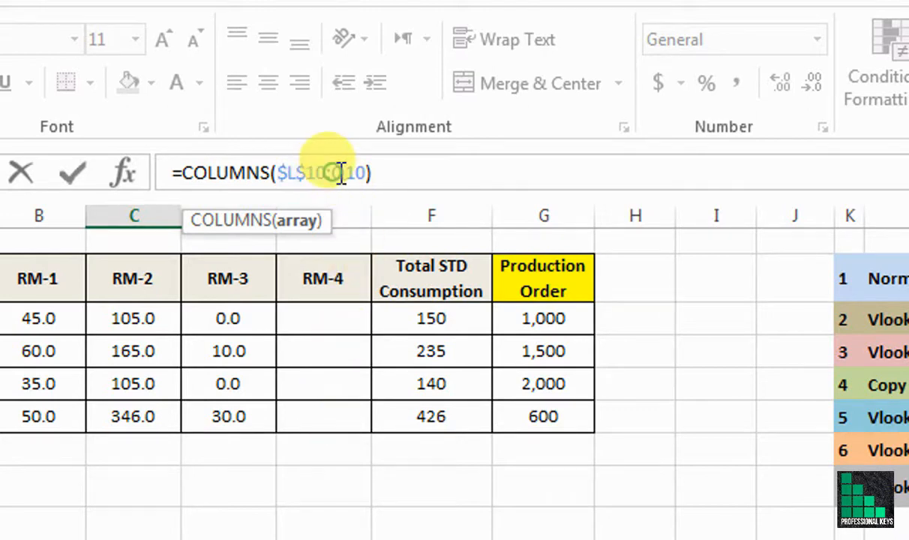
{"action": "left_click_drag", "start_coordinate": [340, 172], "coordinate": [358, 172]}
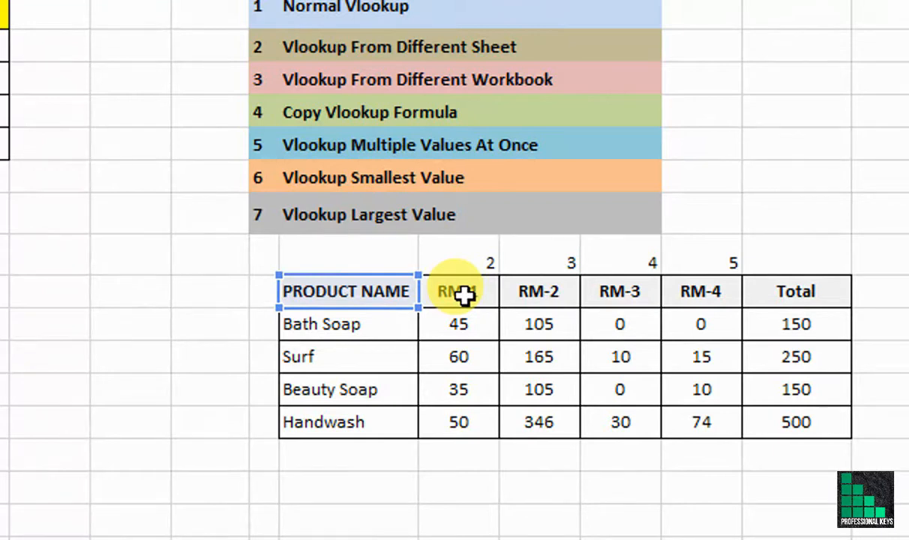
{"action": "left_click", "coordinate": [463, 291]}
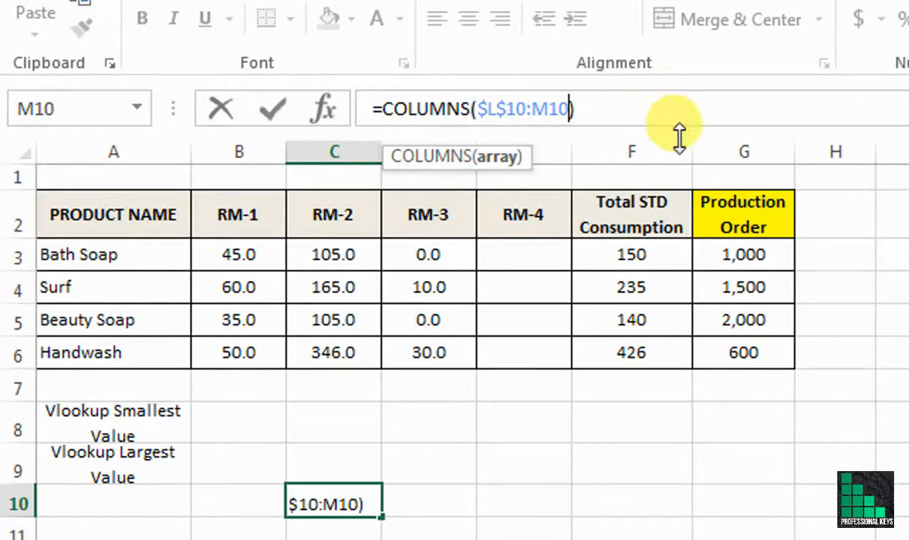
{"action": "key", "text": "F4"}
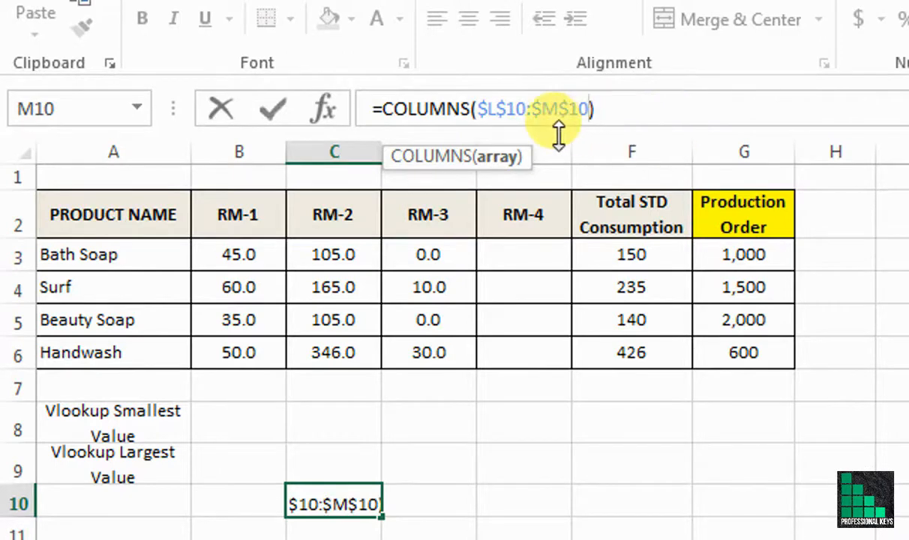
{"action": "key", "text": "F4"}
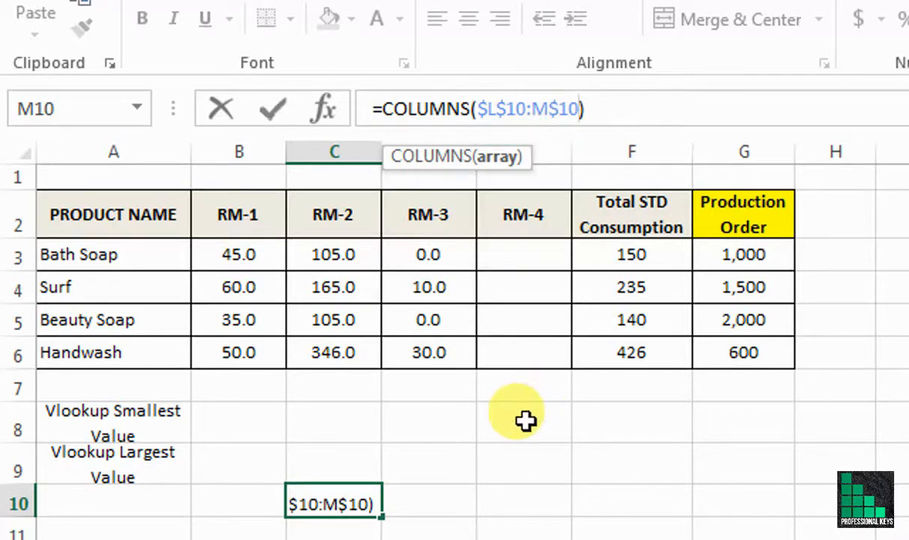
{"action": "key", "text": "Return"}
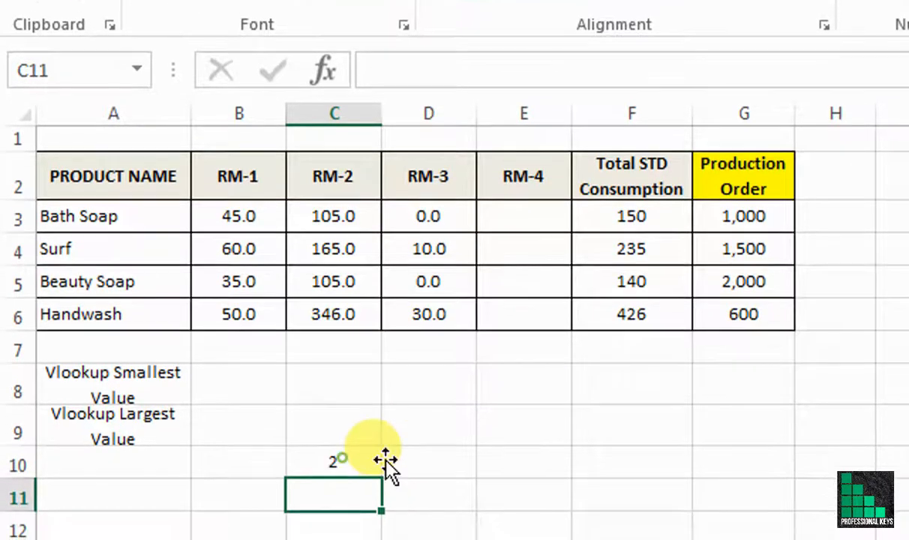
- Fill the COLUMNS formula from C10 across to F10
{"action": "key", "text": "Up"}
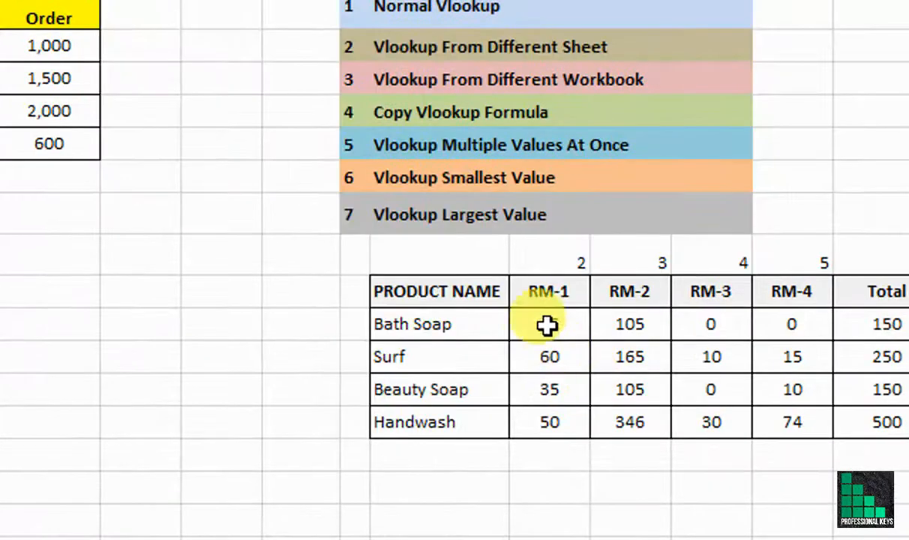
{"action": "left_click", "coordinate": [553, 293]}
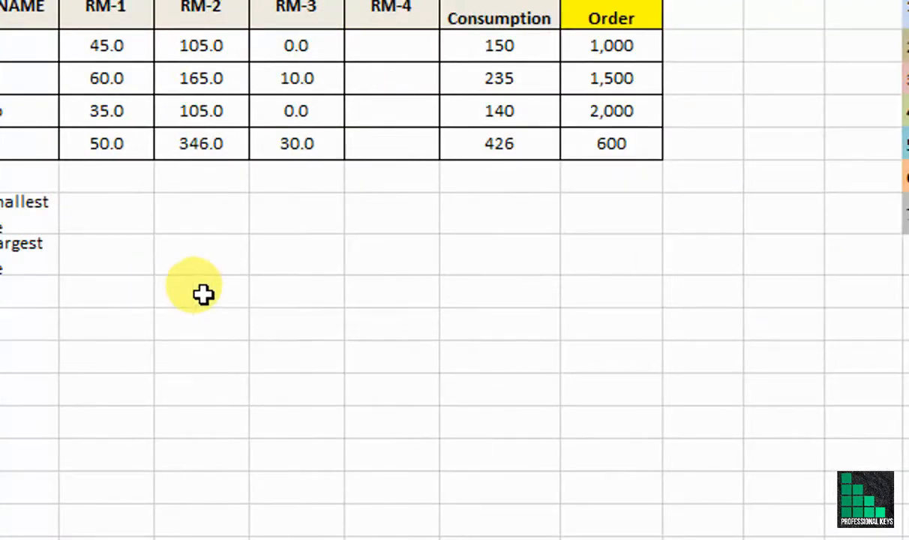
{"action": "left_click", "coordinate": [203, 294]}
{"action": "left_click_drag", "start_coordinate": [247, 306], "coordinate": [548, 319]}
{"action": "left_click", "coordinate": [306, 324]}
{"action": "left_click", "coordinate": [398, 325]}
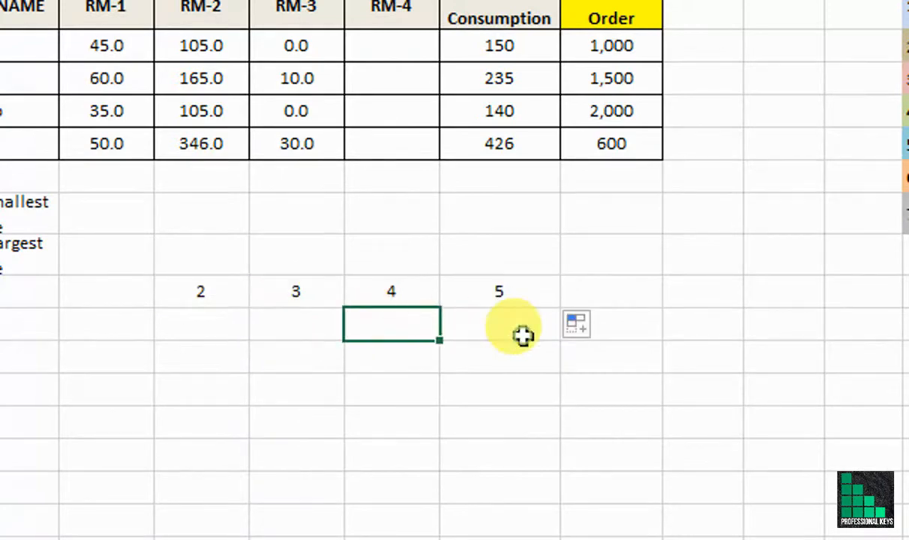
{"action": "left_click", "coordinate": [524, 334]}
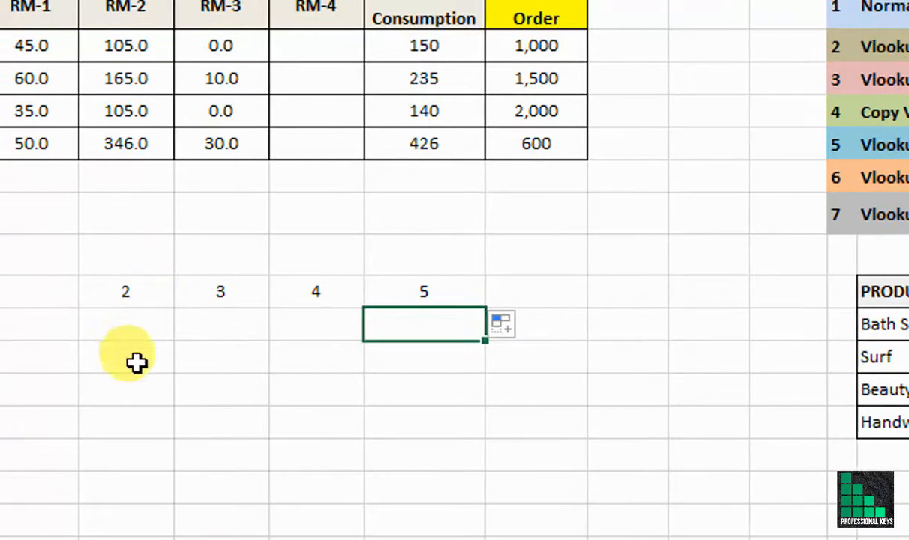
- Copy the COLUMNS($L$10:M$10) expression from C10 and substitute it for the column index in B3's VLOOKUP formula
{"action": "left_click", "coordinate": [135, 294]}
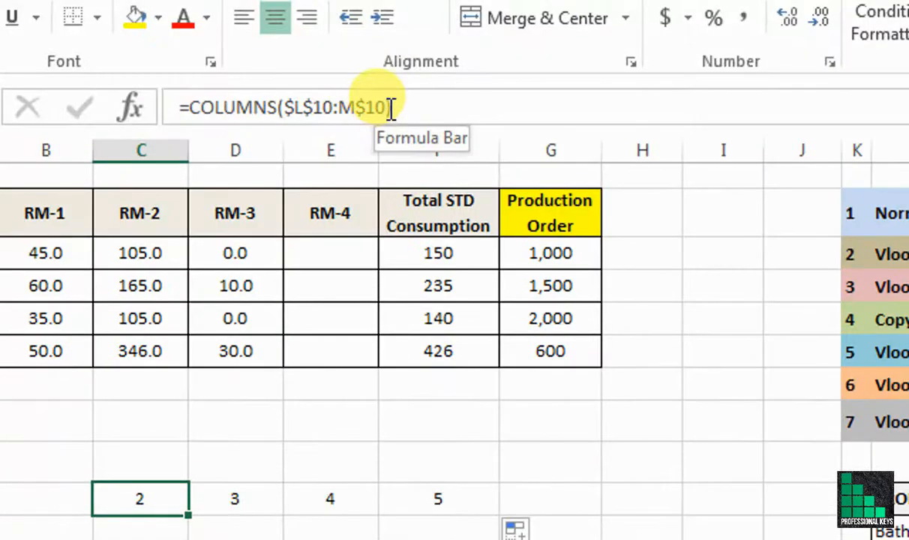
{"action": "left_click_drag", "start_coordinate": [390, 109], "coordinate": [192, 112]}
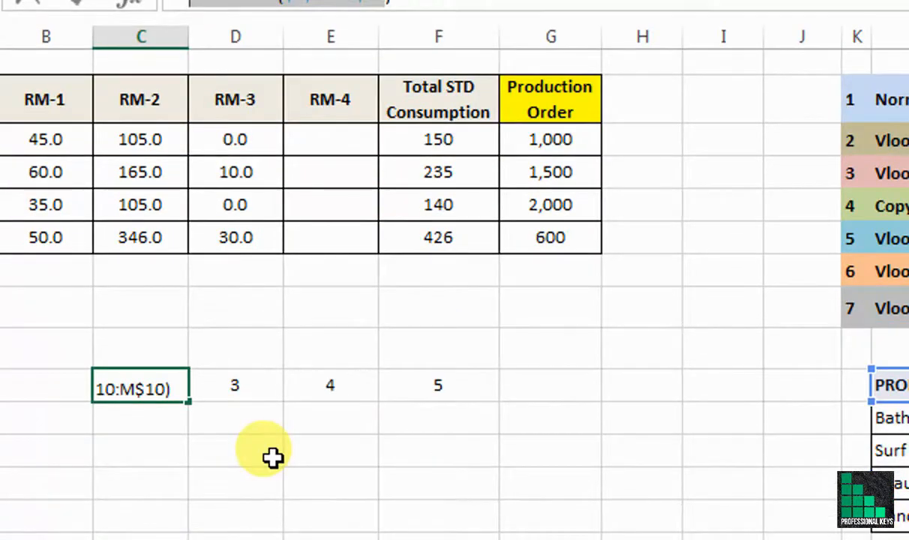
{"action": "key", "text": "Return"}
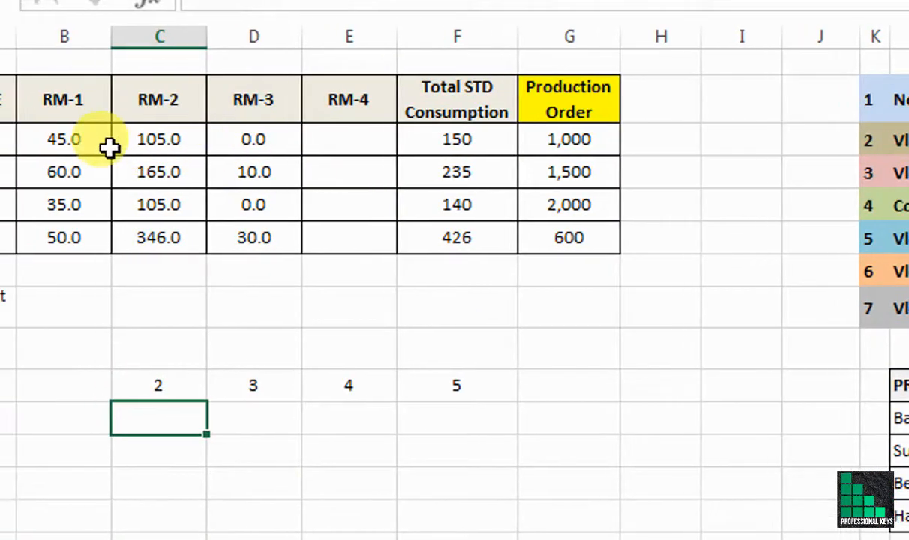
{"action": "left_click", "coordinate": [79, 141]}
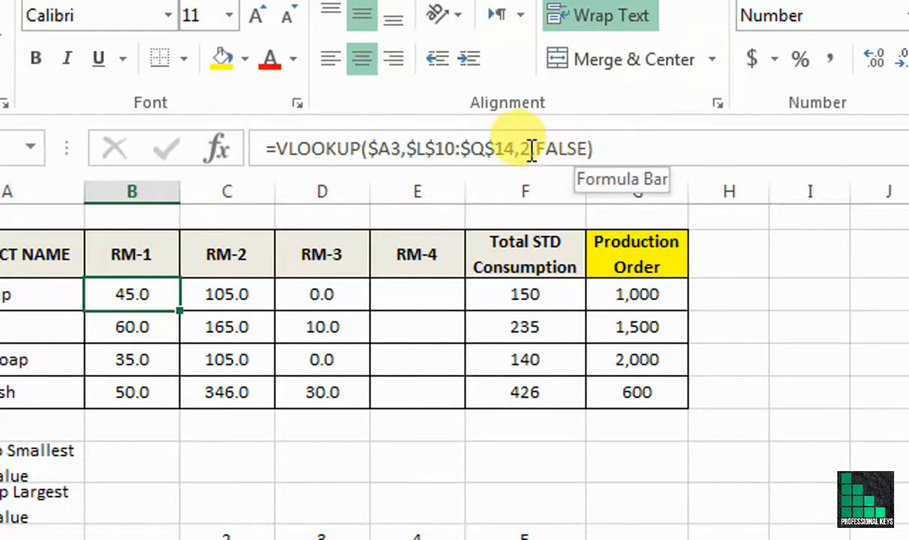
{"action": "left_click", "coordinate": [531, 150]}
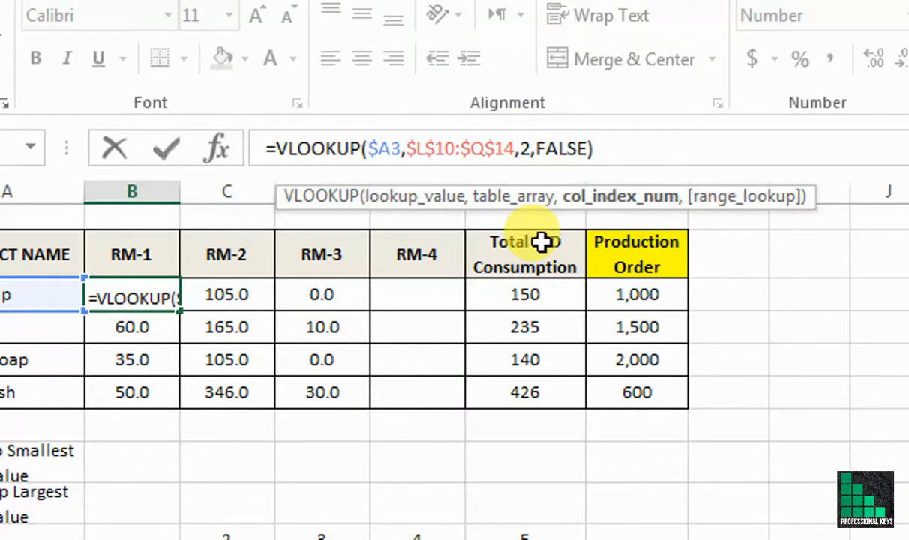
{"action": "key", "text": "BackSpace"}
{"action": "type", "text": "COLUMNS($L$10:M$10"}
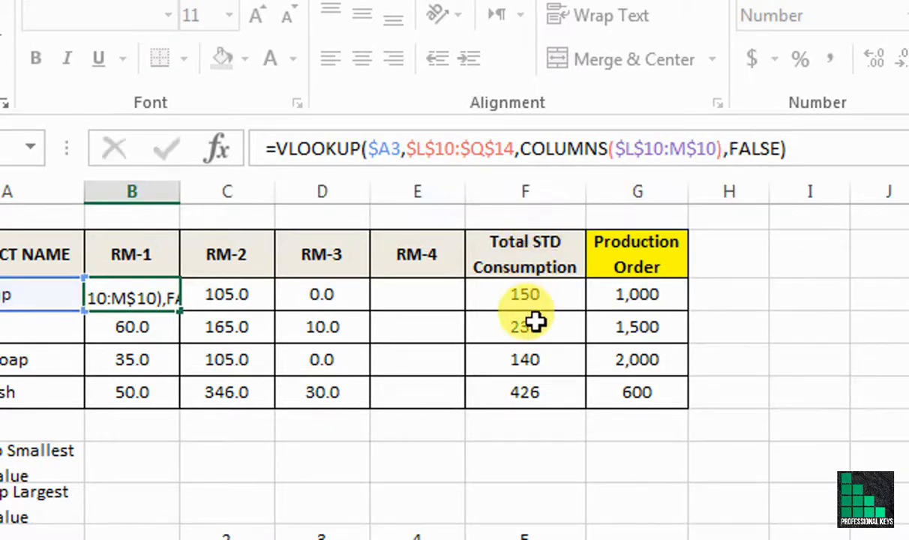
{"action": "key", "text": "Return"}
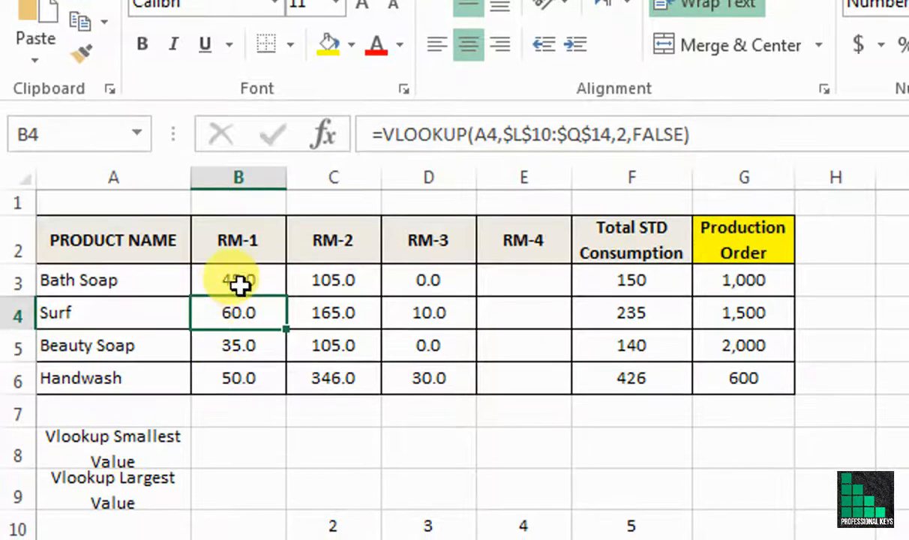
- Copy the VLOOKUP formula in B3 and paste it over all the RM-1 to RM-4 cells in B3:E6
{"action": "left_click", "coordinate": [242, 296]}
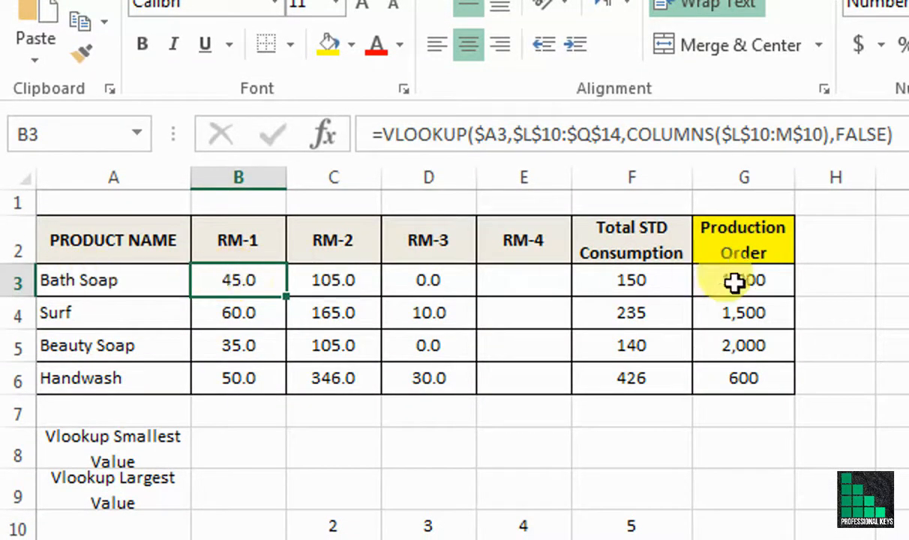
{"action": "right_click", "coordinate": [255, 282]}
{"action": "left_click", "coordinate": [352, 339]}
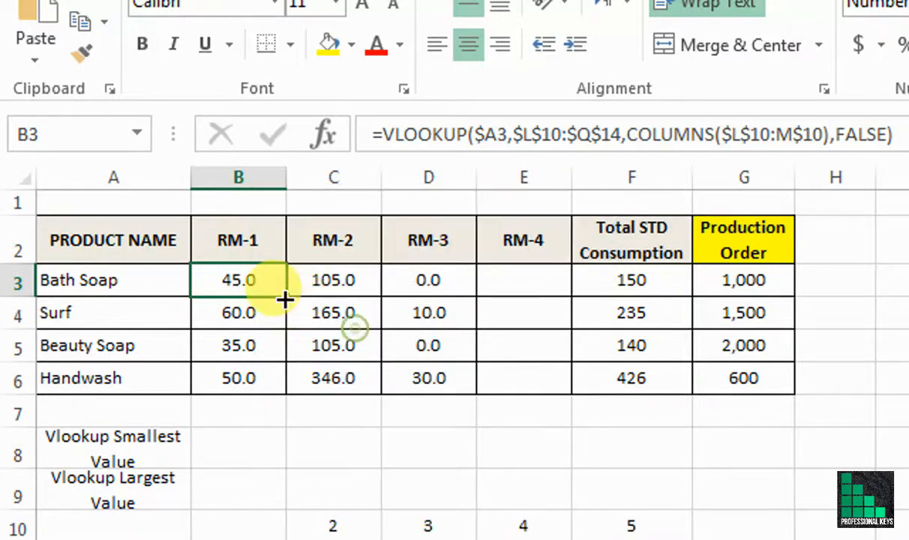
{"action": "left_click_drag", "start_coordinate": [318, 296], "coordinate": [523, 376]}
{"action": "key", "text": "ctrl+v"}
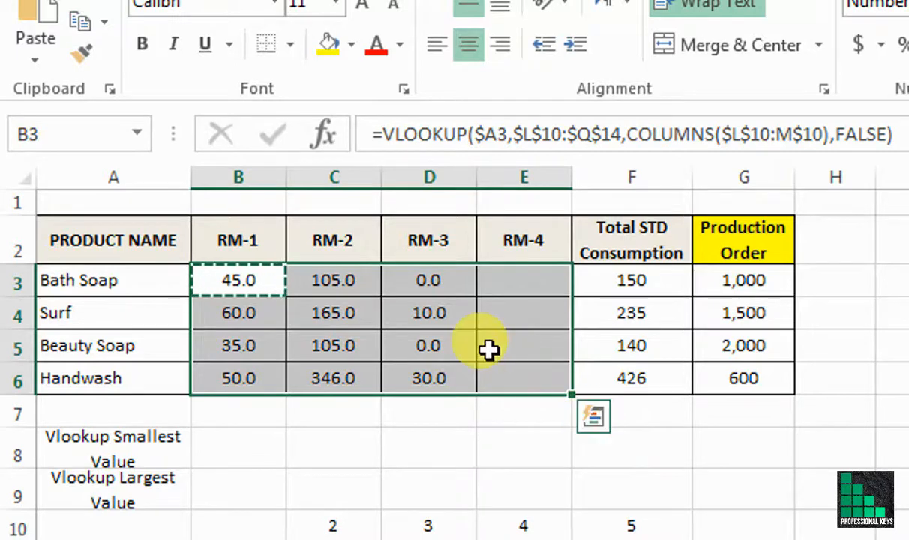
{"action": "right_click", "coordinate": [493, 359]}
{"action": "left_click", "coordinate": [638, 472]}
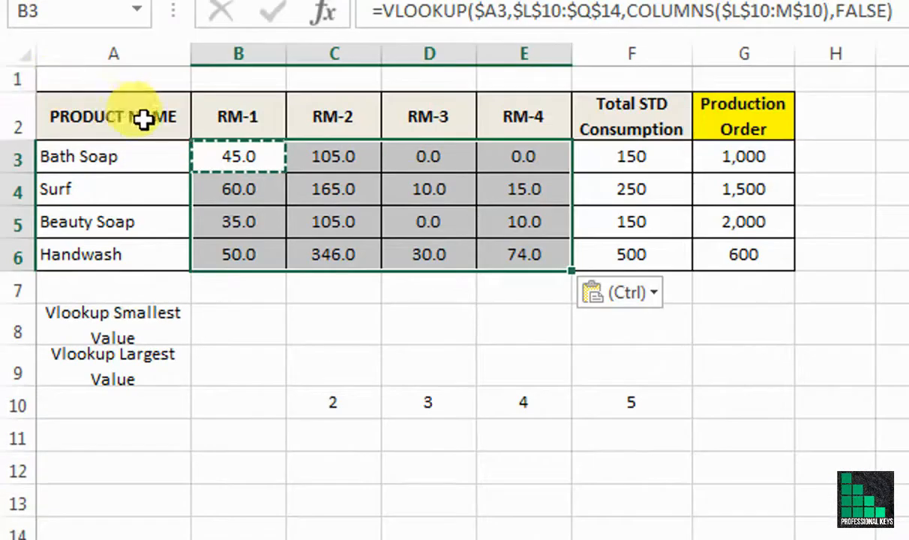
- Multiply the VLOOKUP formula in B3 by the Bath Soap production order, referenced with a locked column as $G3
{"action": "key", "text": "Escape"}
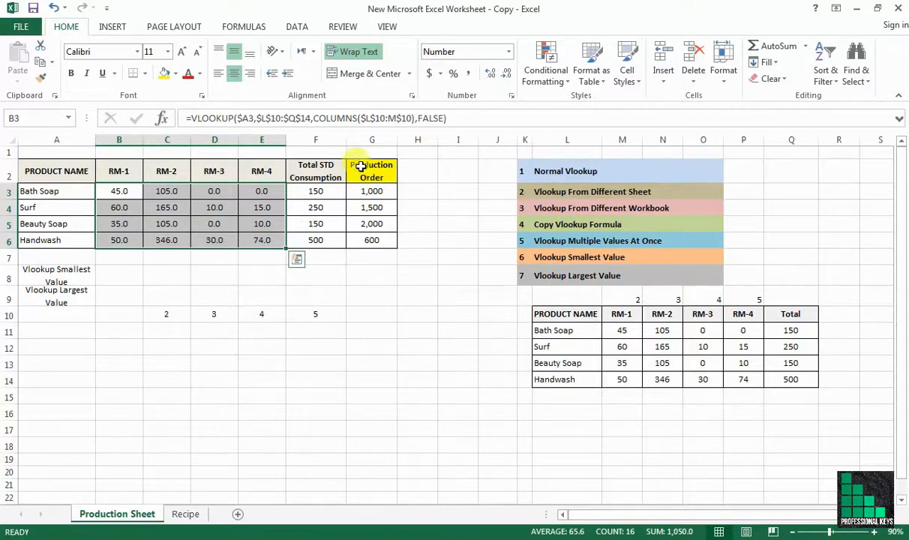
{"action": "left_click", "coordinate": [381, 192]}
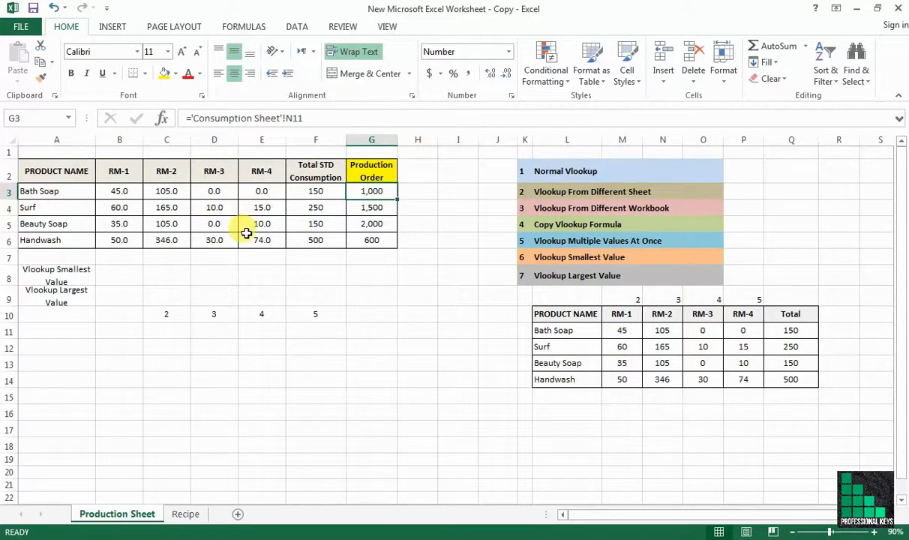
{"action": "left_click", "coordinate": [132, 194]}
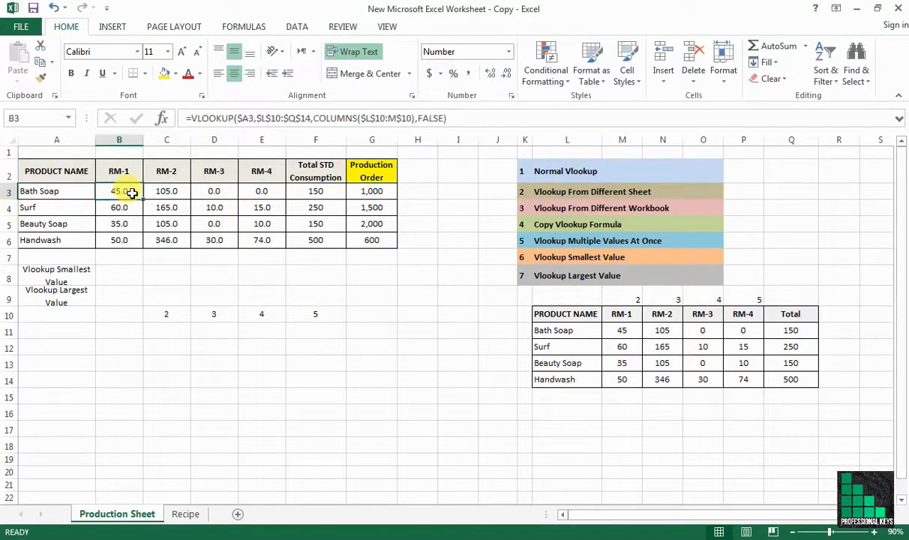
{"action": "left_click", "coordinate": [457, 117]}
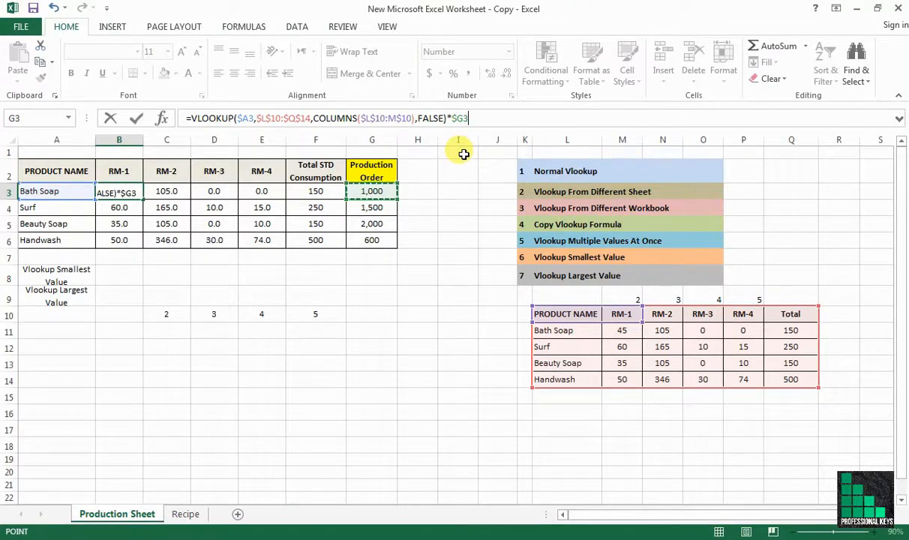
{"action": "key", "text": "Return"}
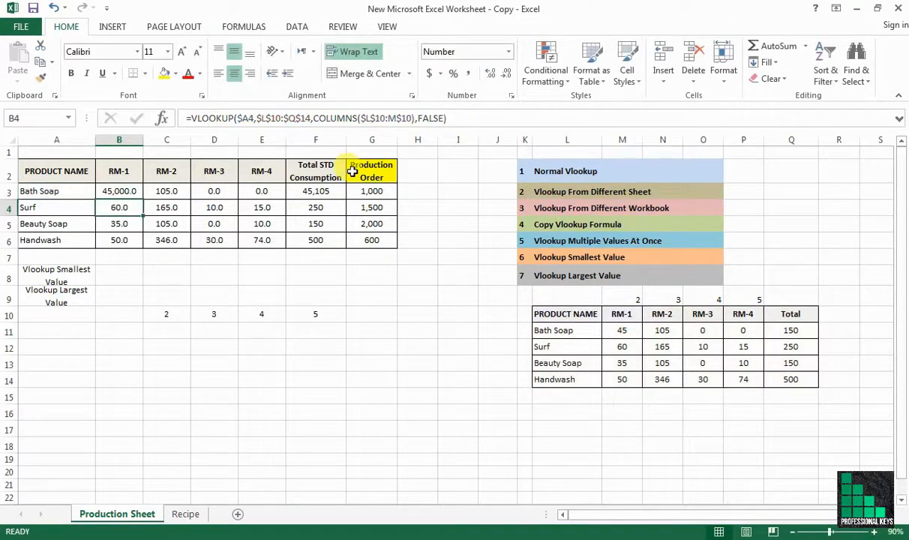
- Copy the multiplied formula from B3 and paste it as formulas over the RM-1 to RM-4 cells in B3:E6
{"action": "right_click", "coordinate": [129, 190]}
{"action": "left_click", "coordinate": [188, 217]}
{"action": "left_click_drag", "start_coordinate": [163, 199], "coordinate": [253, 239]}
{"action": "right_click", "coordinate": [253, 239]}
{"action": "left_click", "coordinate": [330, 307]}
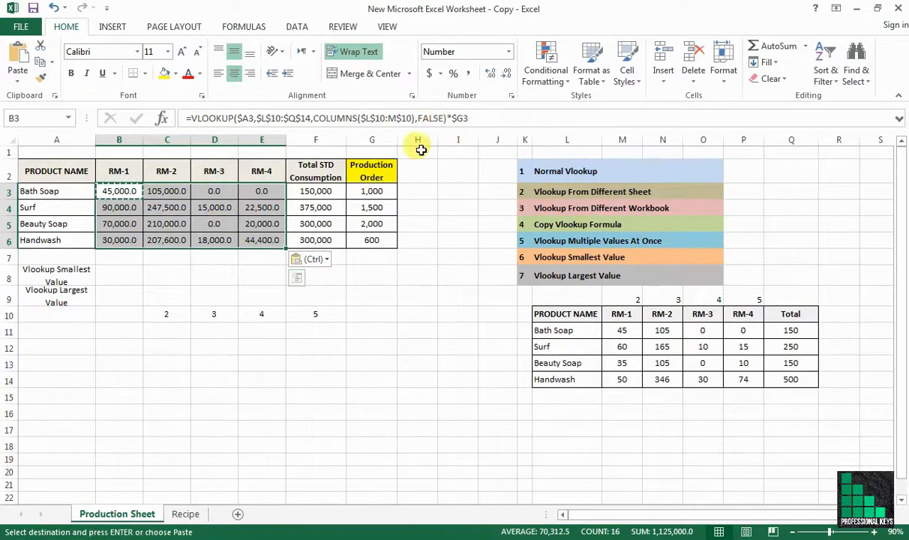
- Append /1000 to the end of the VLOOKUP formula in B3
{"action": "left_click", "coordinate": [482, 117]}
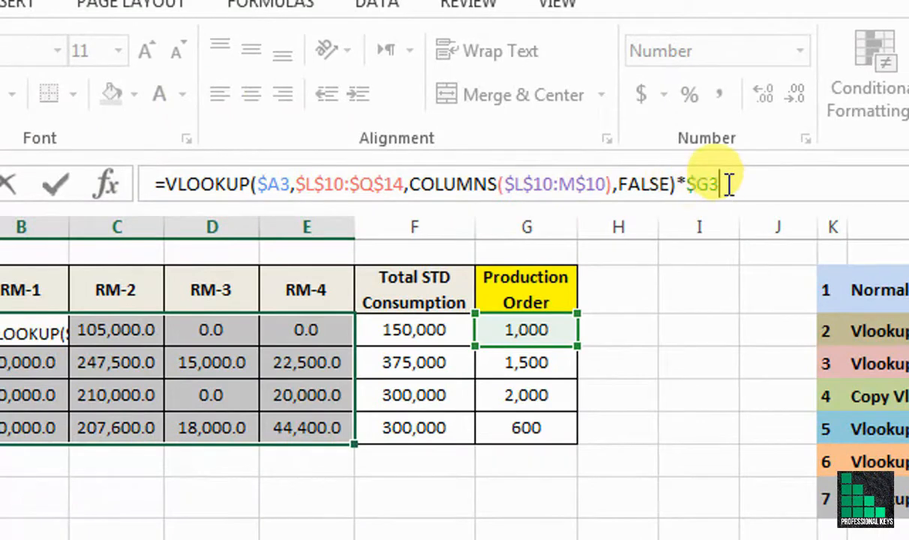
{"action": "type", "text": "/"}
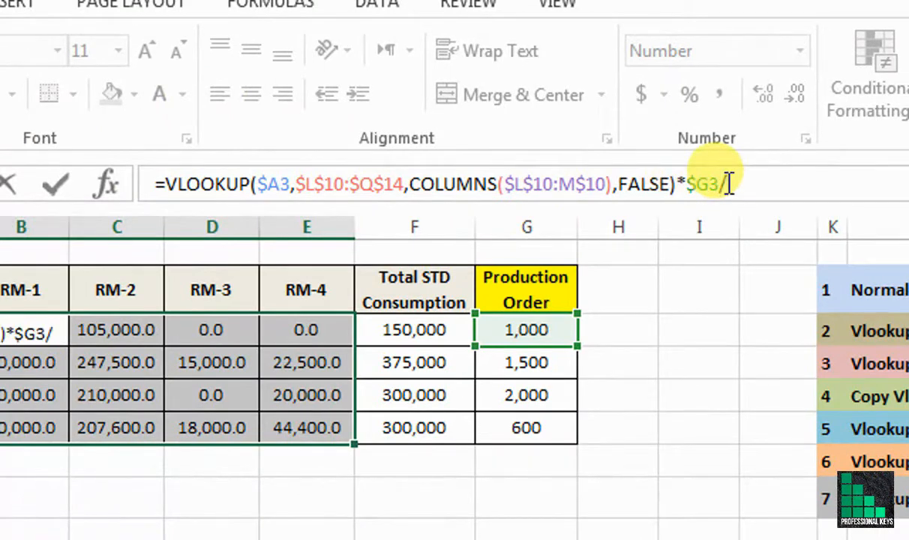
{"action": "type", "text": "1"}
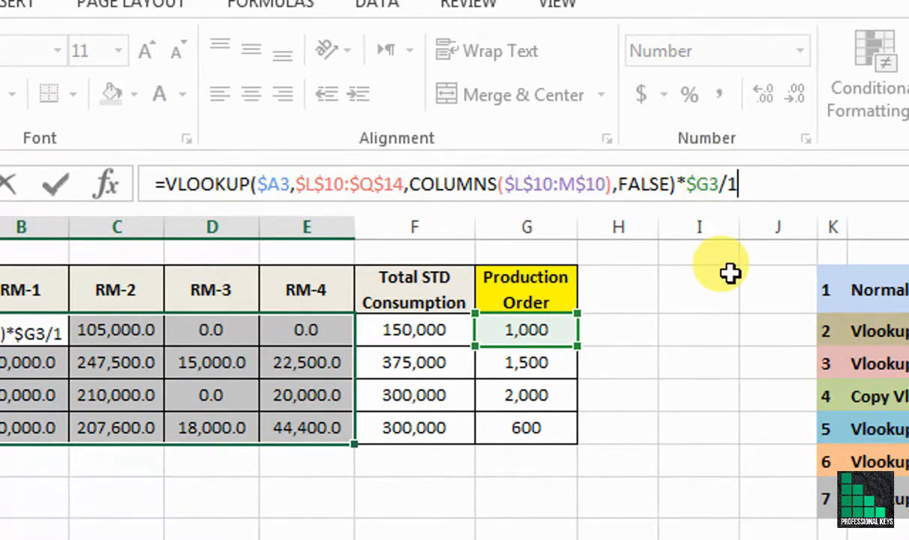
{"action": "type", "text": "000"}
{"action": "key", "text": "Return"}
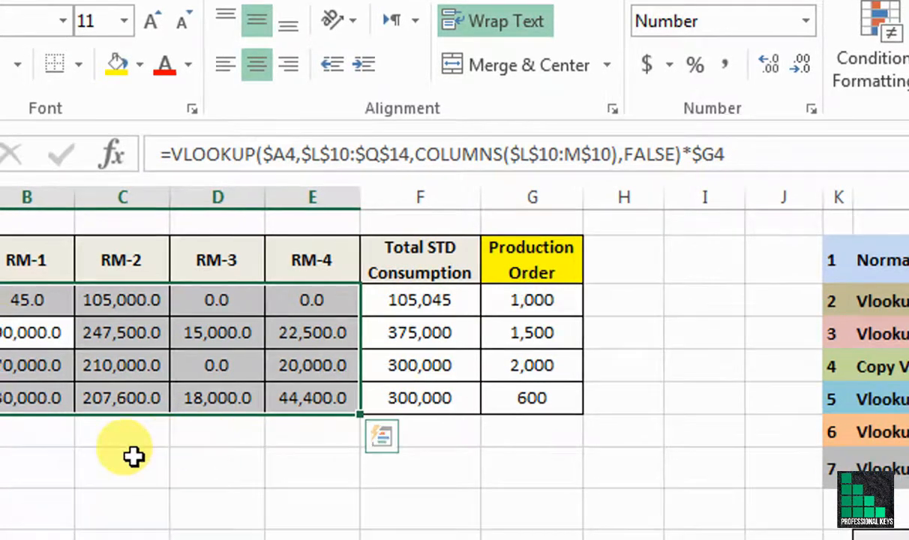
- Copy B3's formula with the division by 1000 and paste it as formulas across B3:E6
{"action": "left_click", "coordinate": [129, 486]}
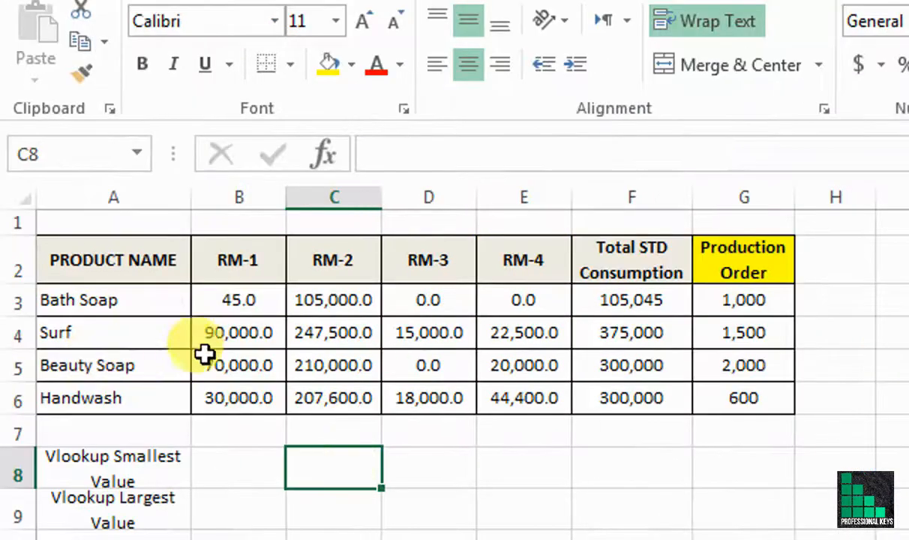
{"action": "left_click", "coordinate": [234, 303]}
{"action": "right_click", "coordinate": [235, 302]}
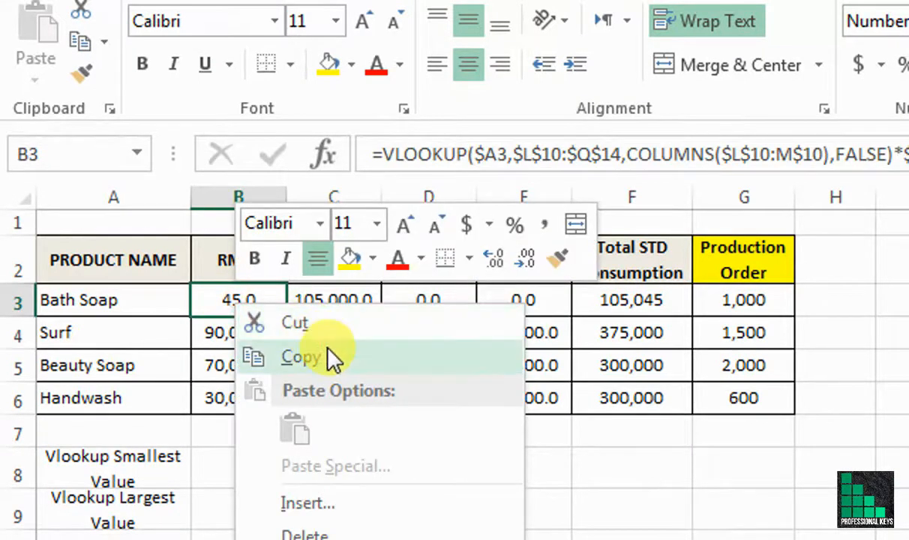
{"action": "left_click", "coordinate": [309, 328]}
{"action": "left_click_drag", "start_coordinate": [258, 303], "coordinate": [507, 397]}
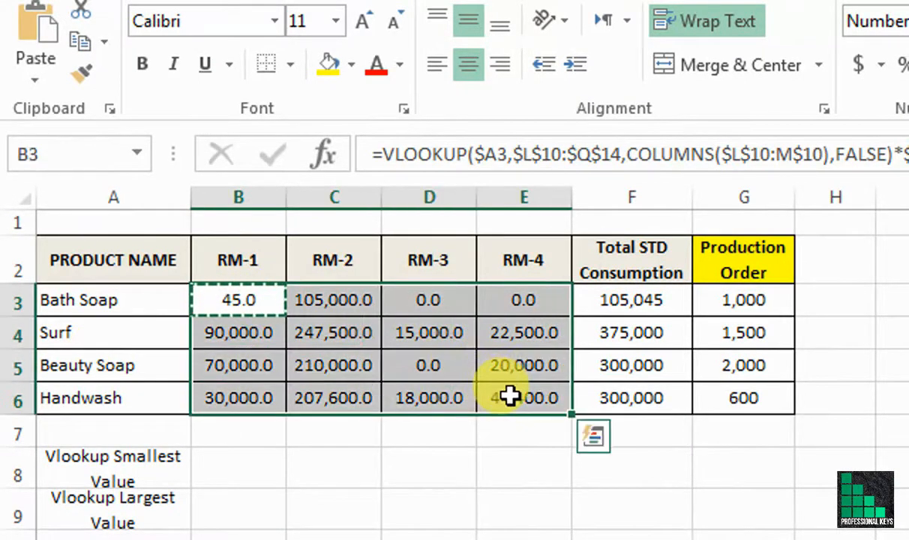
{"action": "right_click", "coordinate": [508, 398]}
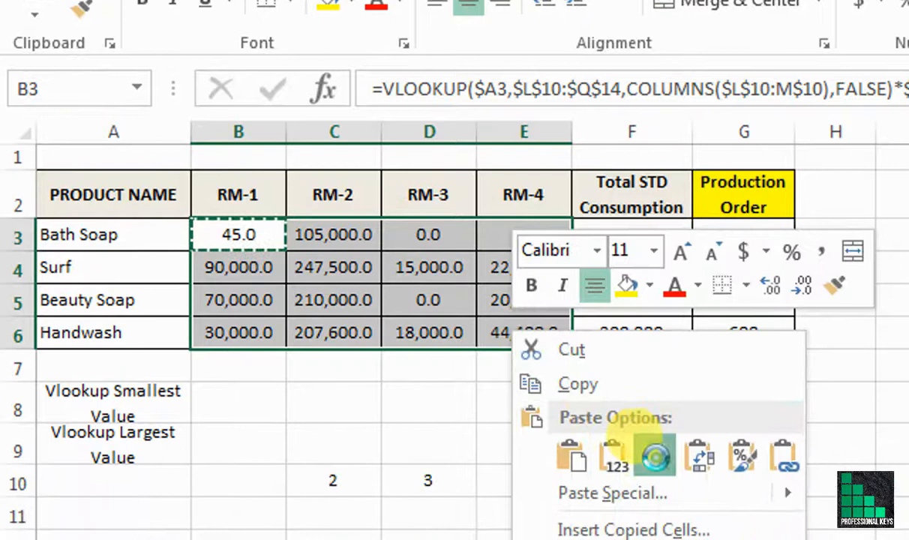
{"action": "left_click", "coordinate": [657, 522]}
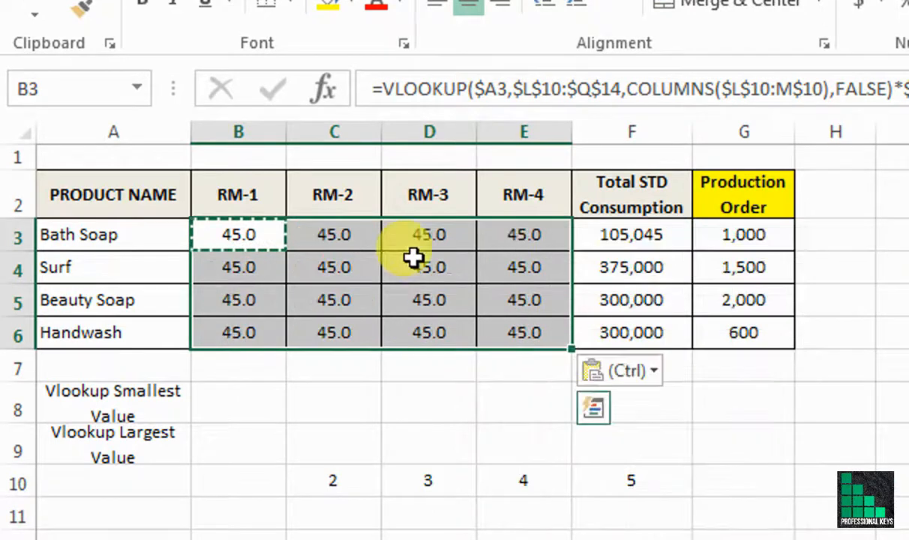
{"action": "key", "text": "Escape"}
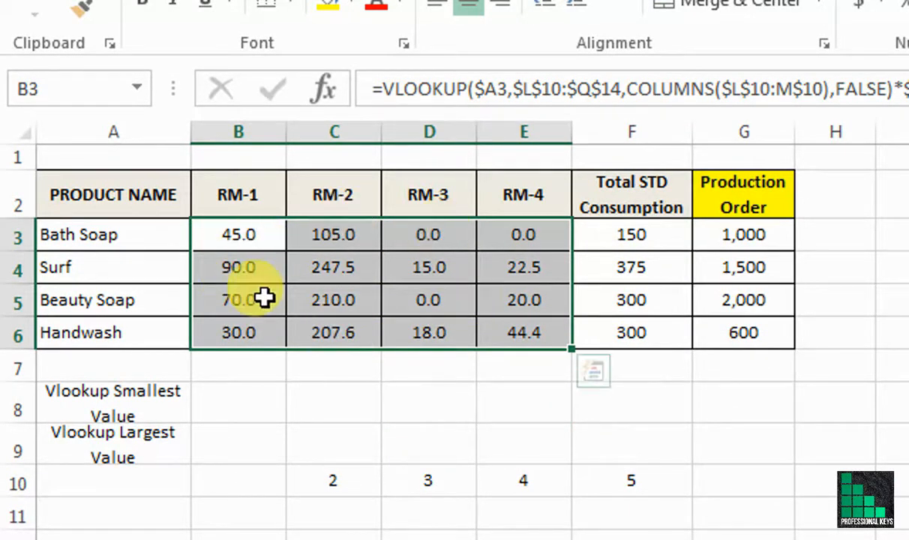
- Set the production order to 4000 for Bath Soap and 3000 for Surf
{"action": "left_click", "coordinate": [744, 248]}
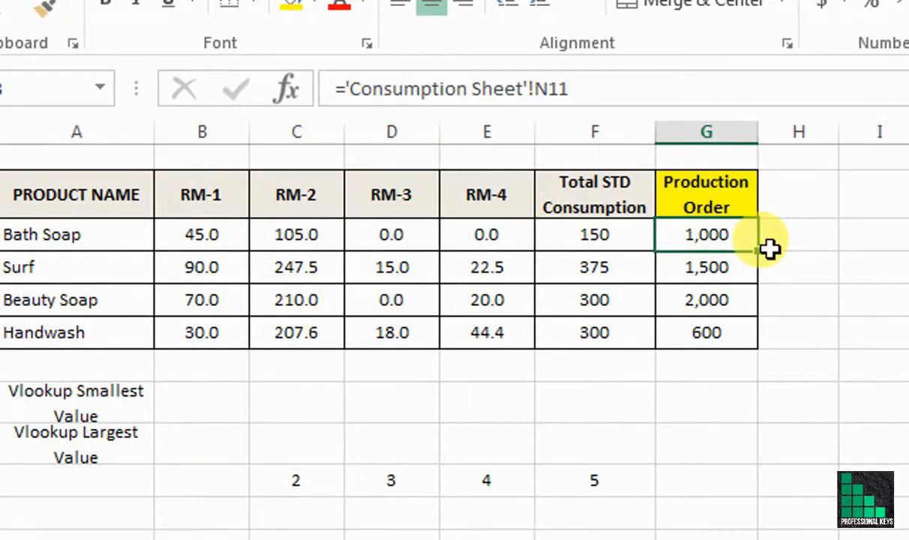
{"action": "type", "text": "4000"}
{"action": "key", "text": "Return"}
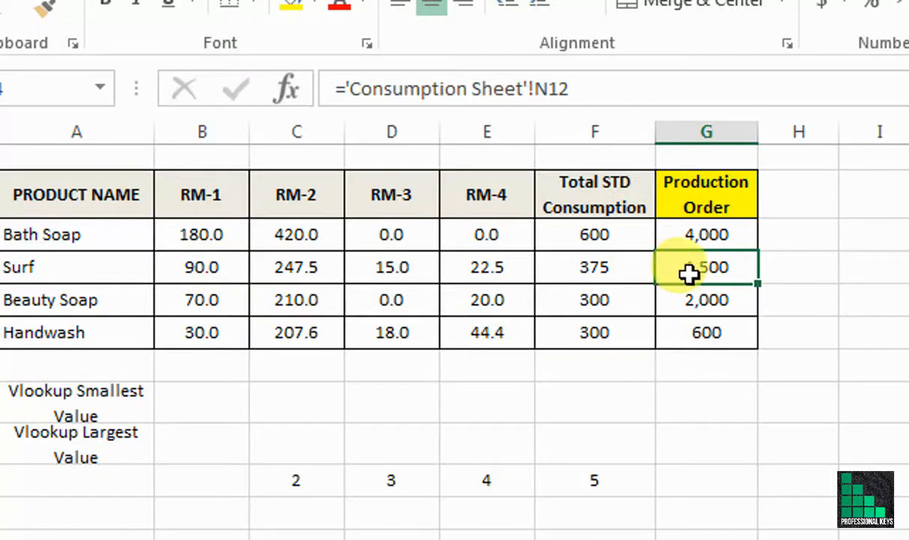
{"action": "type", "text": "3000"}
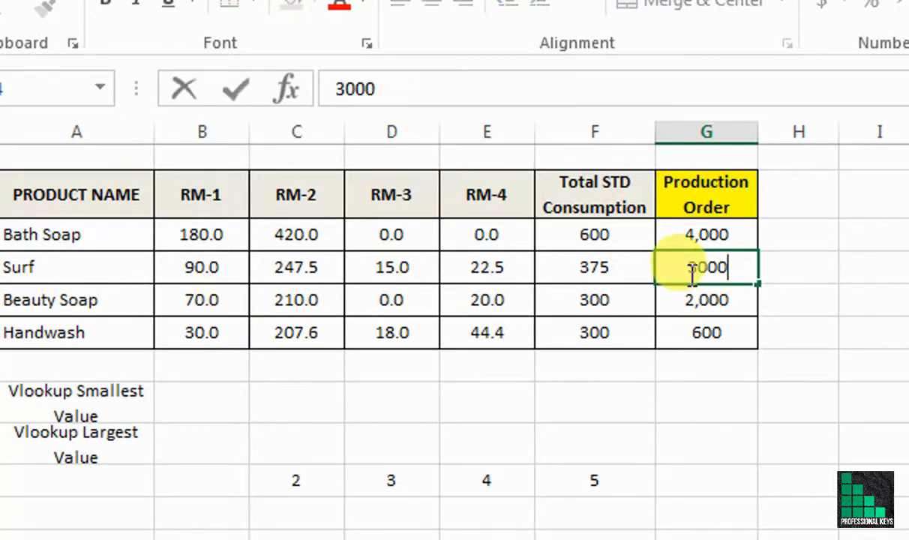
{"action": "key", "text": "Return"}
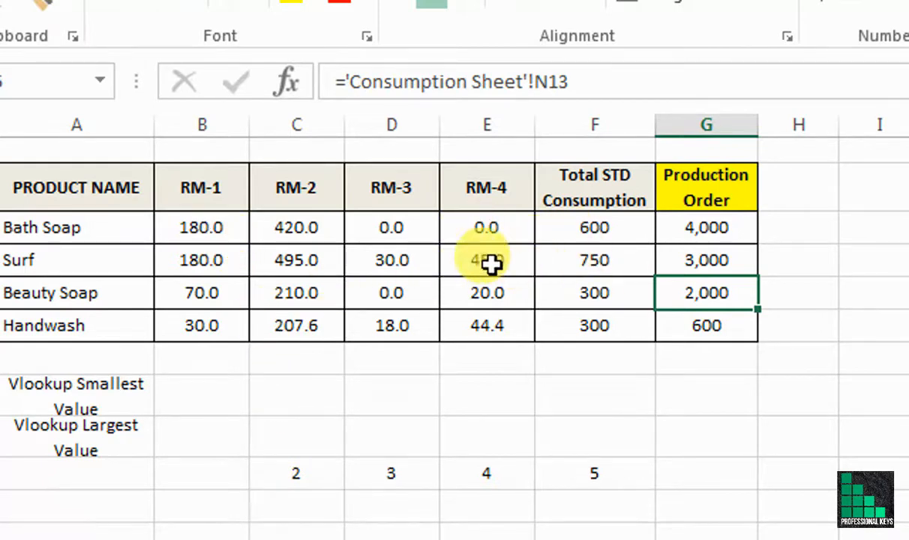
- Examine the Total STD Consumption formulas in F3:F6 alongside the Bath Soap and Surf production orders
{"action": "left_click", "coordinate": [560, 238]}
{"action": "left_click_drag", "start_coordinate": [560, 250], "coordinate": [561, 307]}
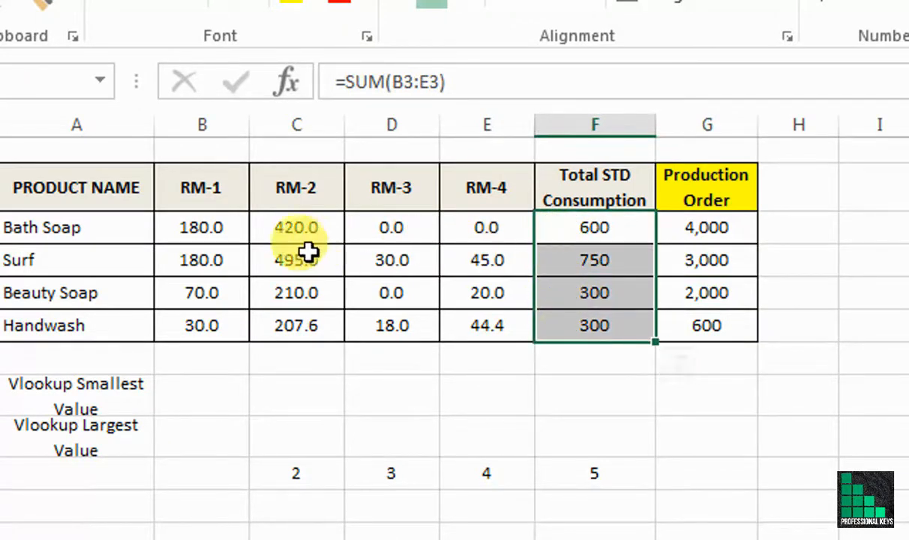
{"action": "left_click", "coordinate": [671, 232]}
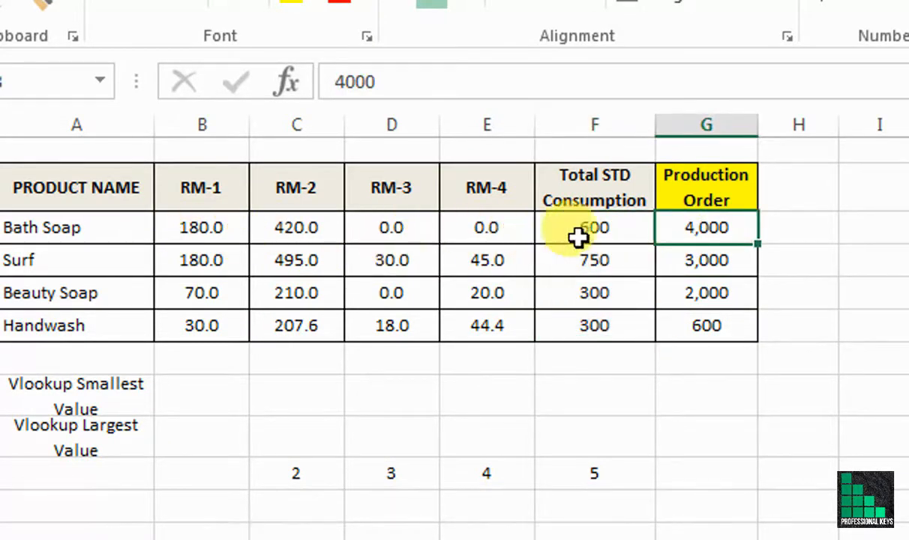
{"action": "left_click", "coordinate": [552, 231]}
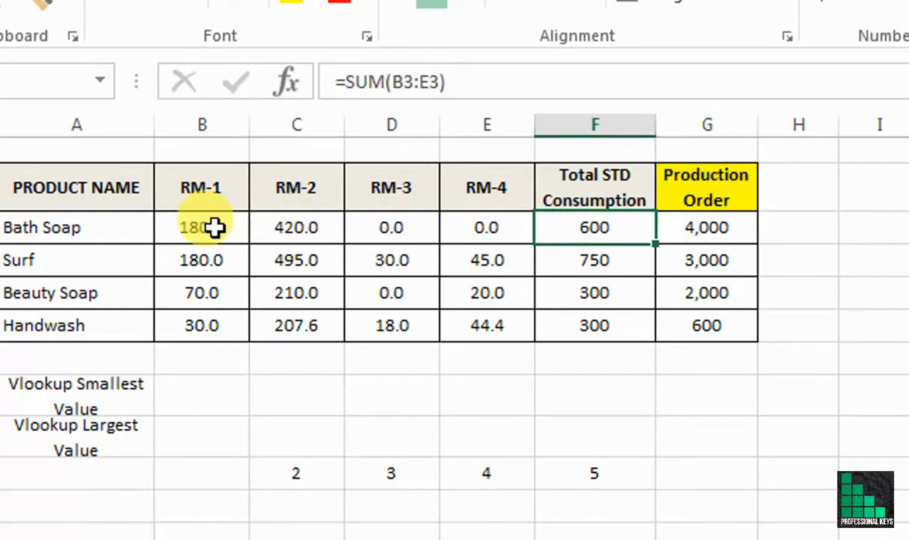
{"action": "left_click", "coordinate": [702, 259]}
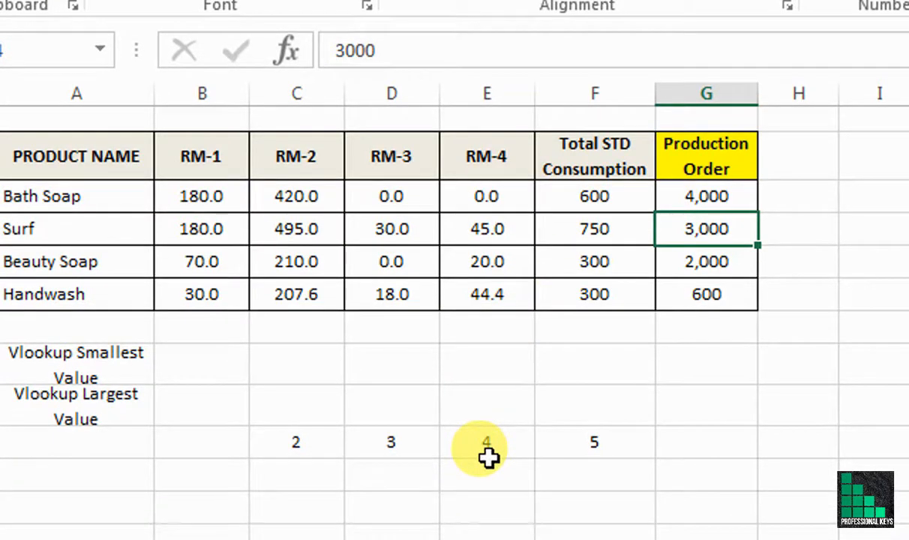
{"action": "left_click", "coordinate": [605, 168]}
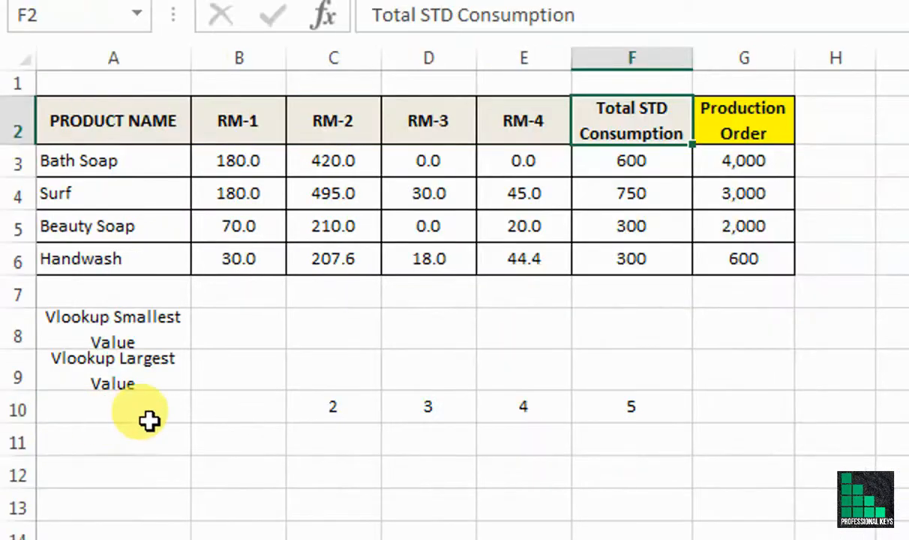
- Start a VLOOKUP formula in B8, beside Vlookup Smallest Value, using MIN(B3:B6) as the lookup value
{"action": "left_click", "coordinate": [244, 335]}
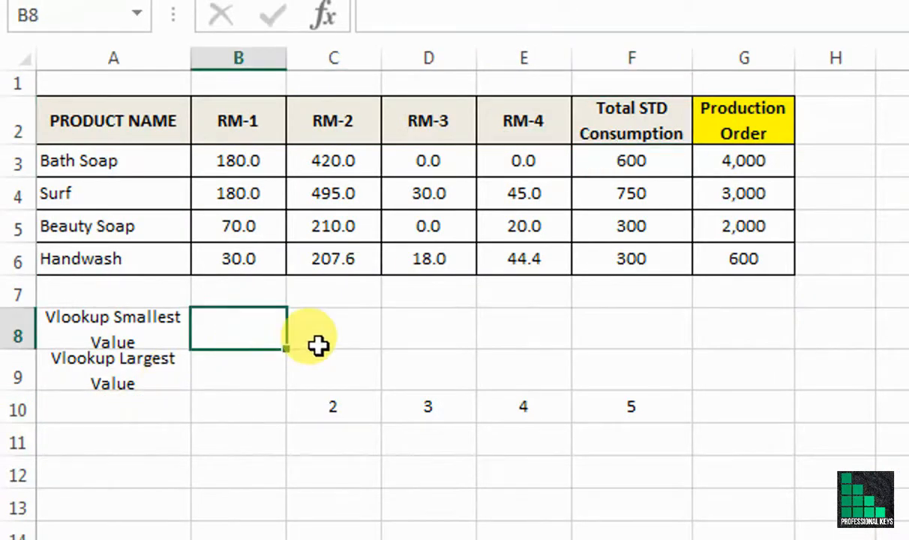
{"action": "type", "text": "=vl"}
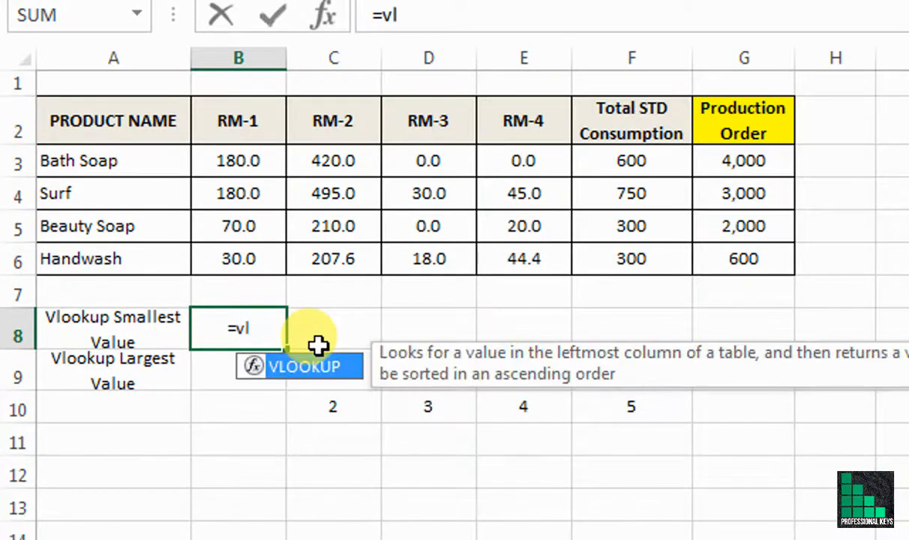
{"action": "key", "text": "Tab"}
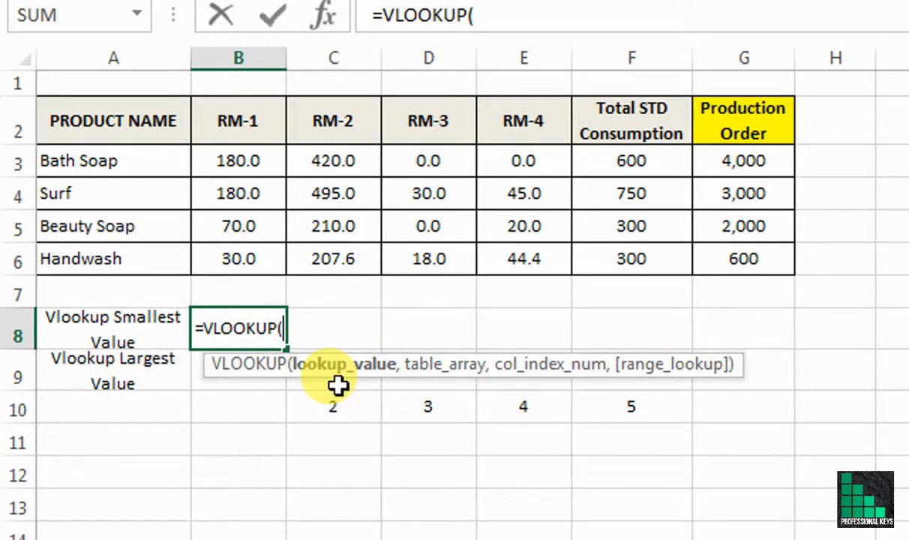
{"action": "type", "text": "min"}
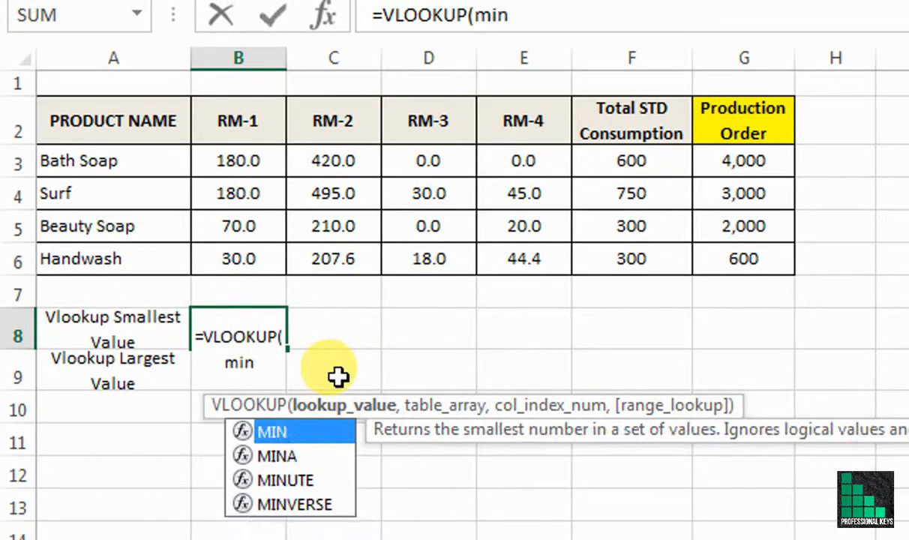
{"action": "key", "text": "Tab"}
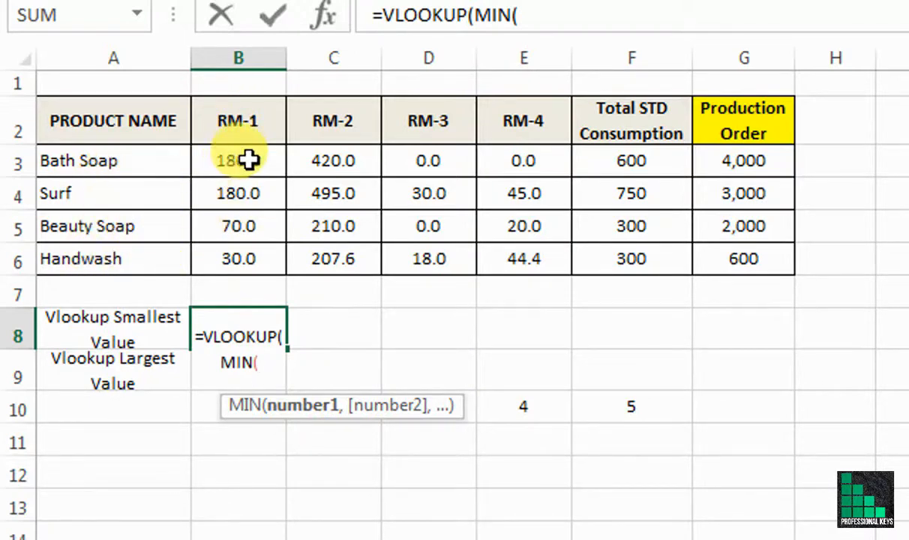
{"action": "left_click_drag", "start_coordinate": [251, 172], "coordinate": [266, 258]}
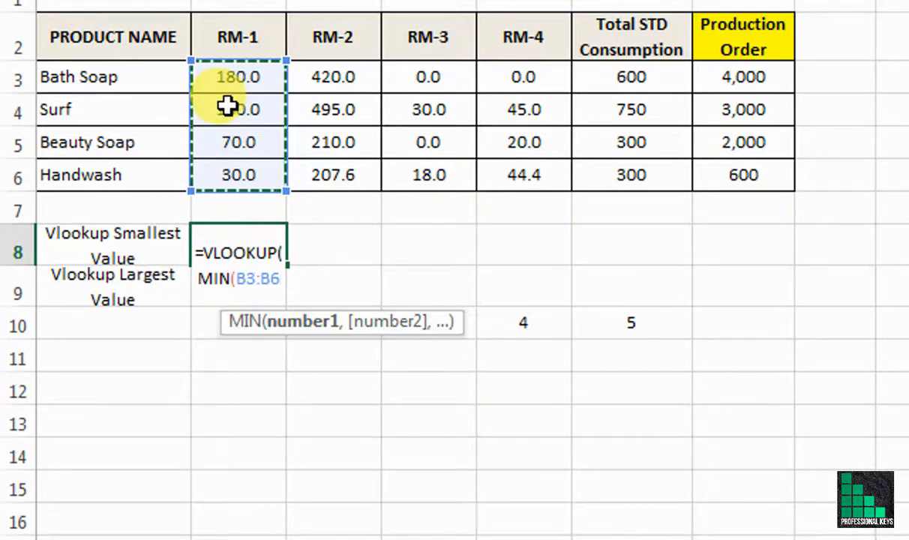
{"action": "type", "text": ")"}
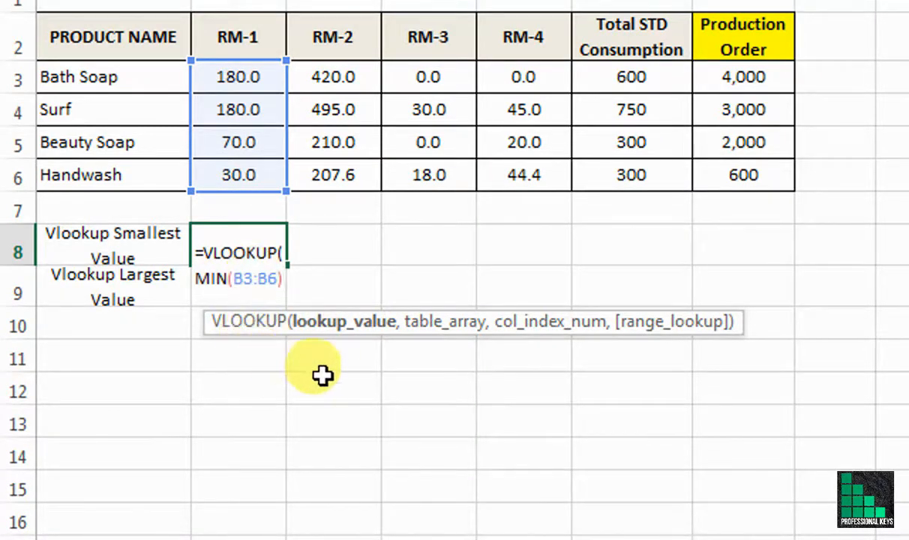
- Complete the VLOOKUP in B8 with the absolute table array $B$3:$B$6, column index 1 and FALSE for an exact match
{"action": "type", "text": ","}
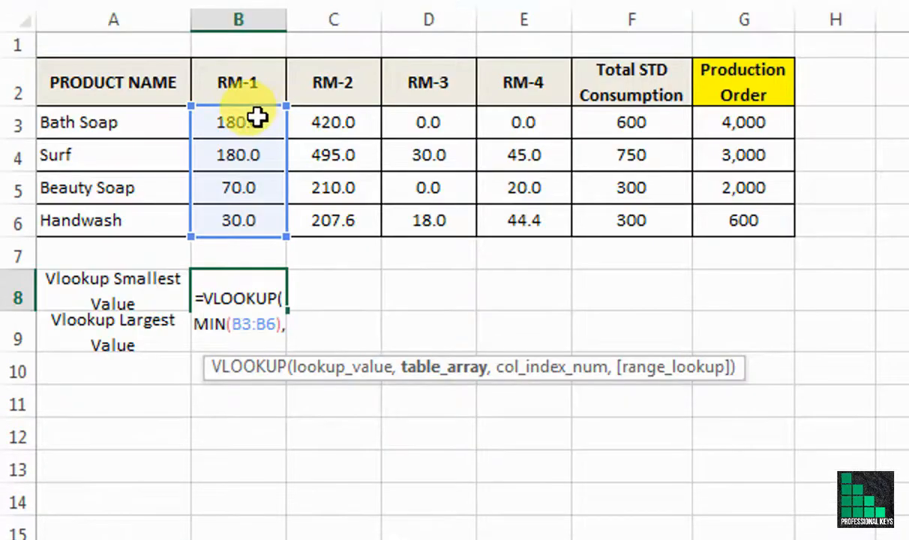
{"action": "left_click_drag", "start_coordinate": [257, 116], "coordinate": [258, 212]}
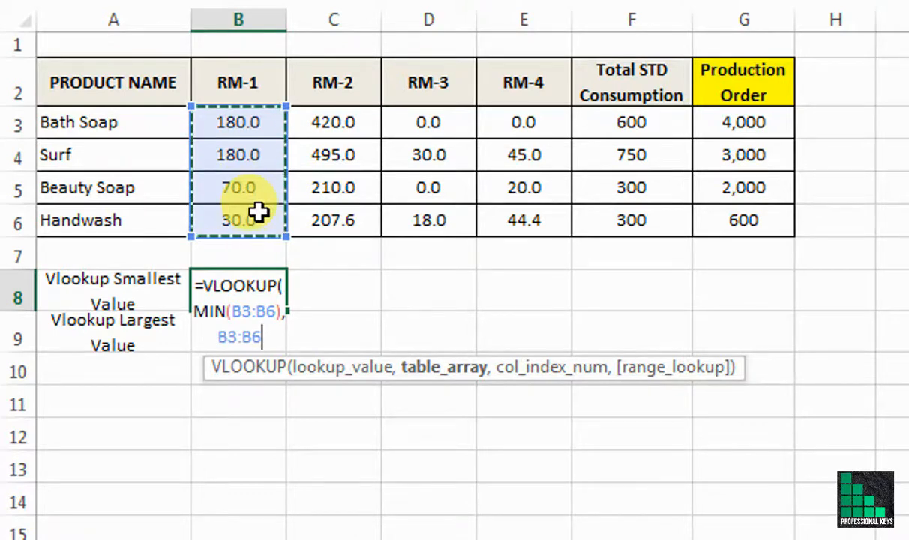
{"action": "key", "text": "F4"}
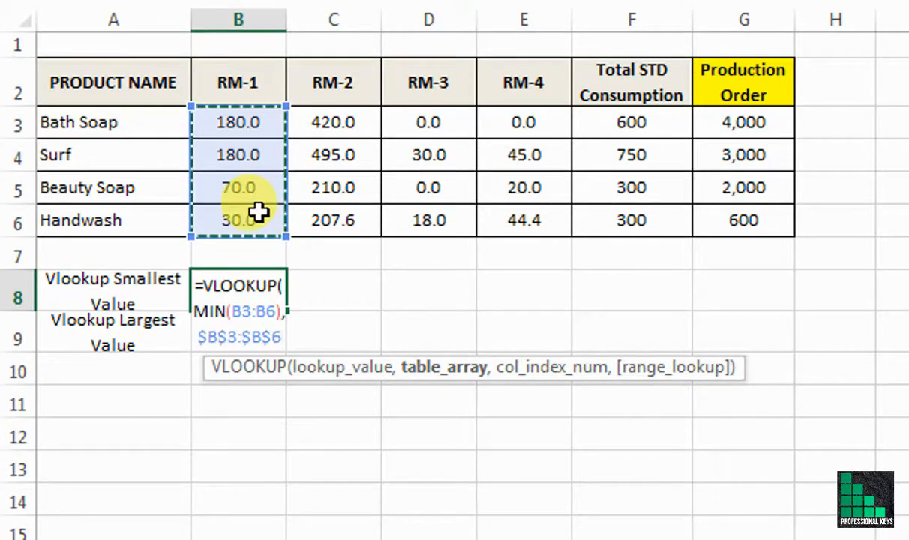
{"action": "type", "text": ","}
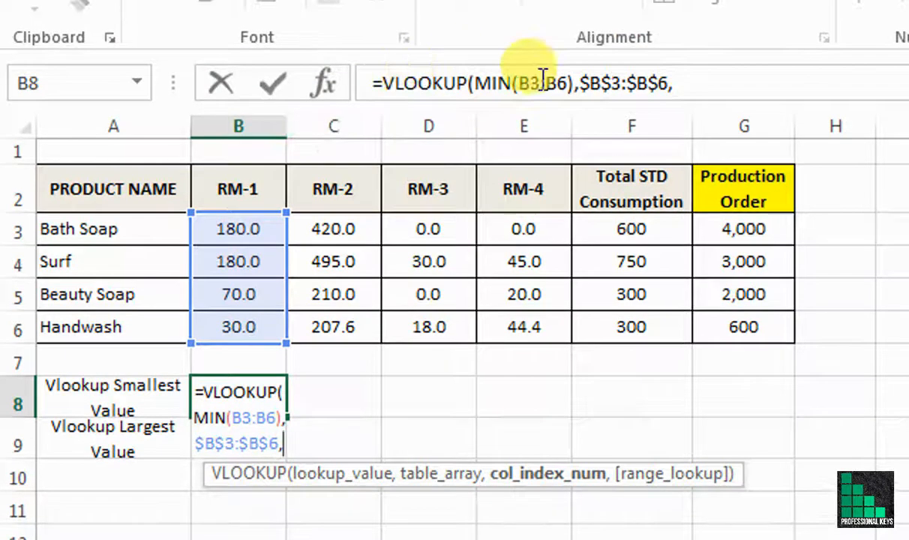
{"action": "left_click", "coordinate": [705, 85]}
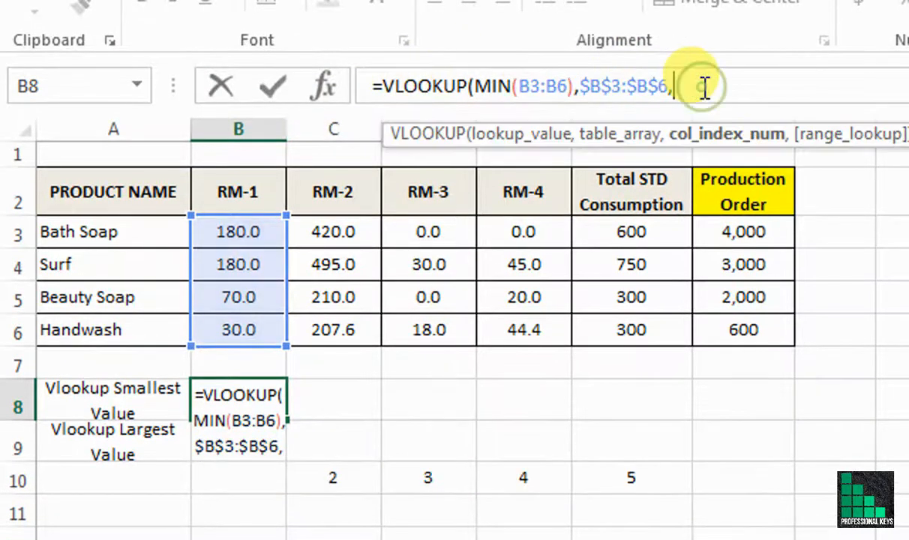
{"action": "type", "text": "1"}
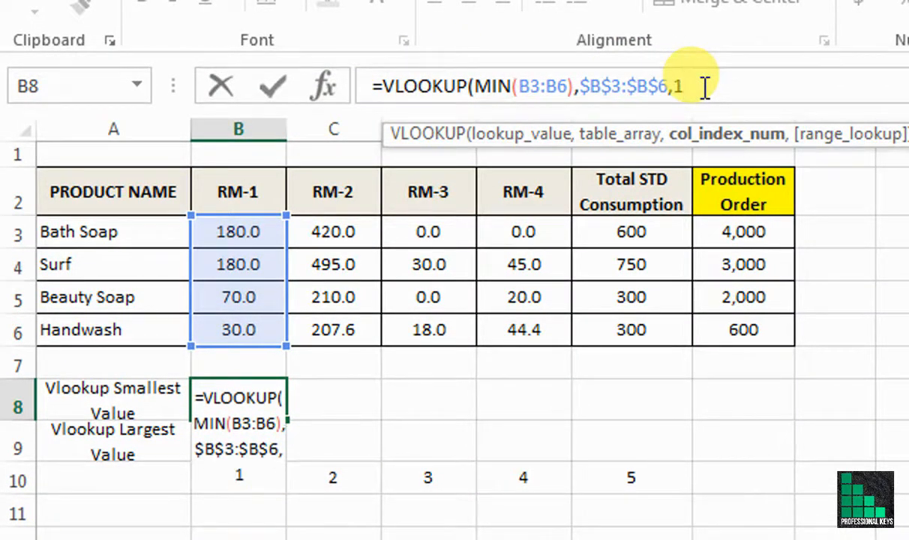
{"action": "type", "text": ","}
{"action": "left_click", "coordinate": [786, 187]}
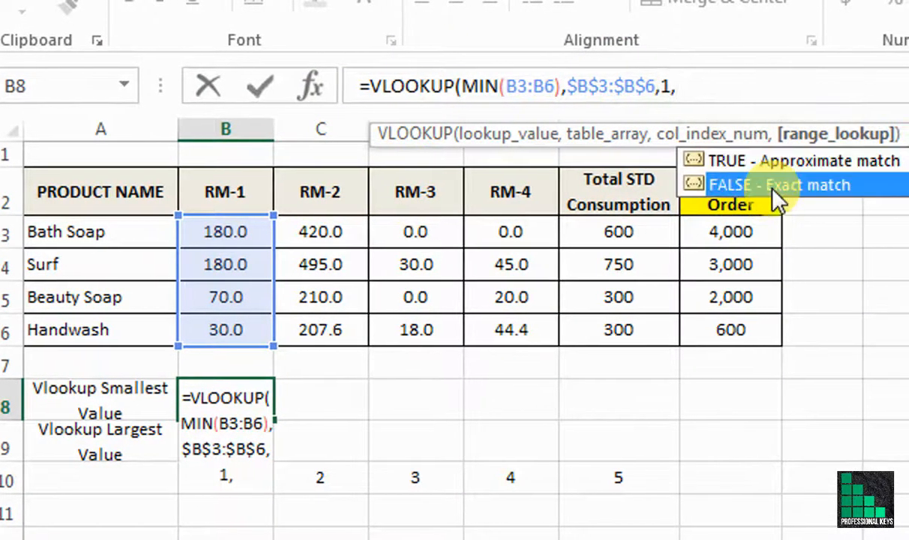
{"action": "double_click", "coordinate": [774, 192]}
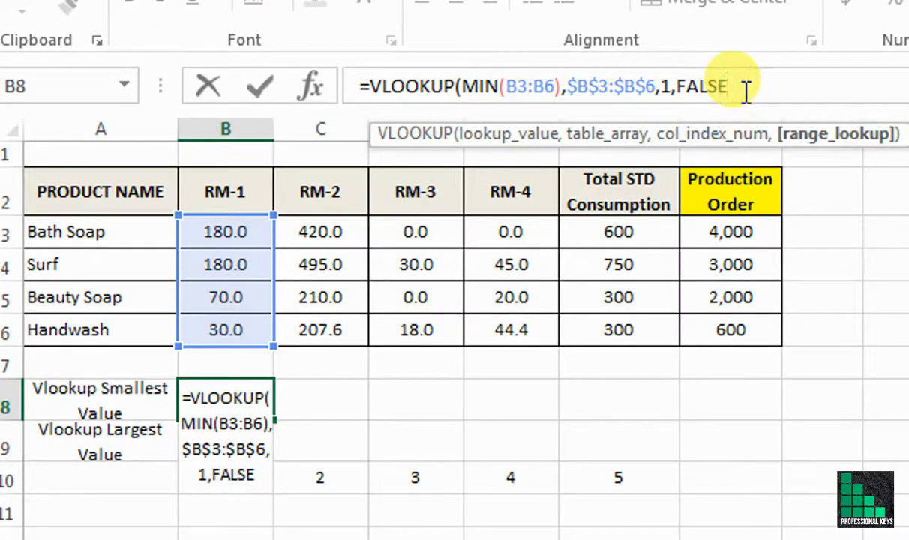
{"action": "type", "text": ")"}
{"action": "key", "text": "Return"}
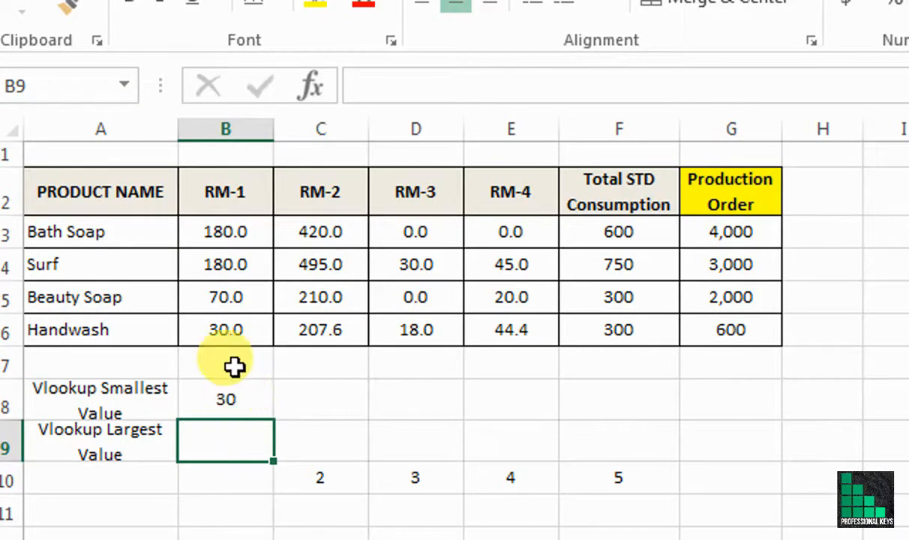
{"action": "left_click", "coordinate": [235, 330]}
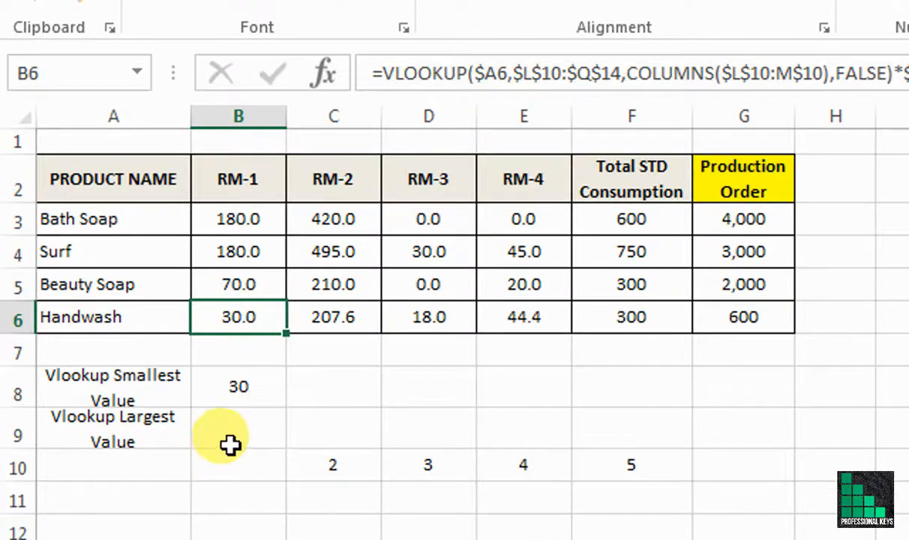
- Reuse B8's formula in B9 beside Vlookup Largest Value, replacing MIN with MAX: =VLOOKUP(MAX(B4:B7),$B$3:$B$6,1,FALSE)
{"action": "left_click", "coordinate": [231, 449]}
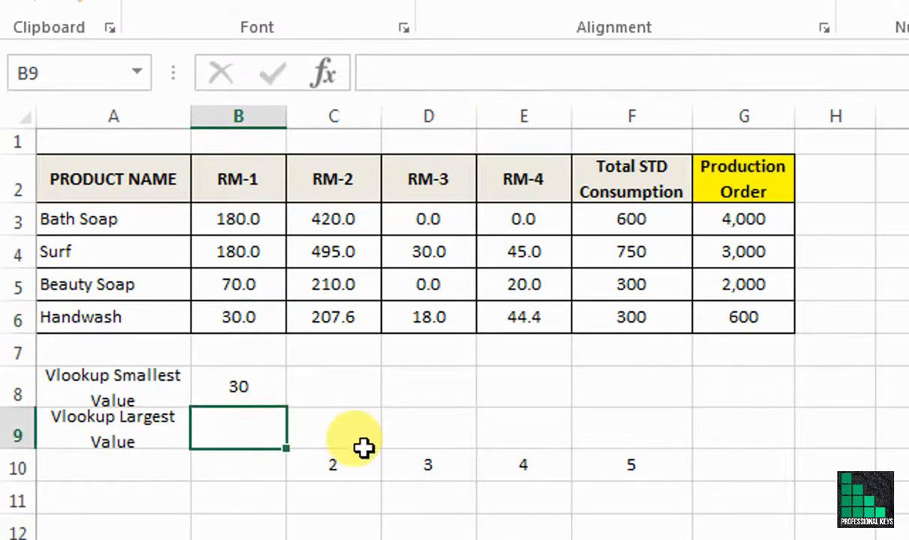
{"action": "type", "text": "=VLOOKUP(MIN(B4:B7),$B$3:$B$6,1,FALSE)"}
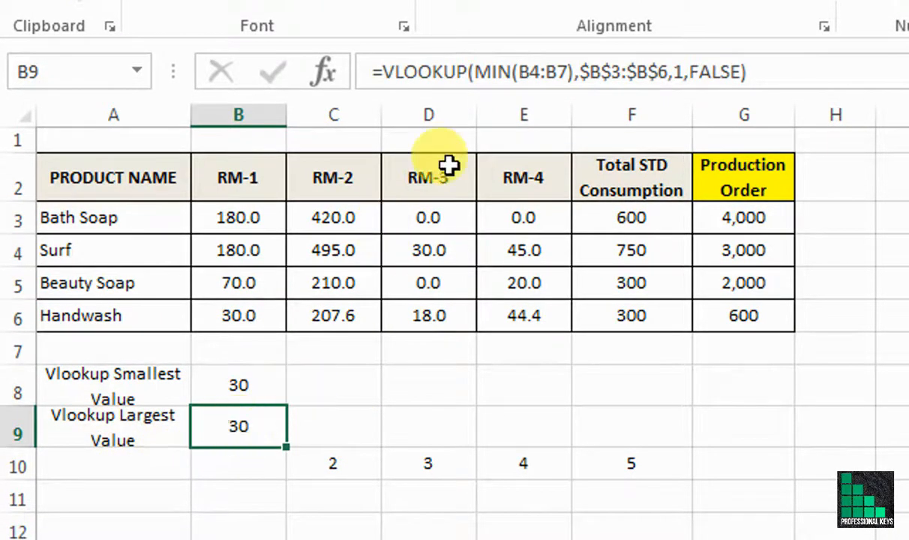
{"action": "left_click", "coordinate": [510, 71]}
{"action": "left_click_drag", "start_coordinate": [510, 84], "coordinate": [485, 88]}
{"action": "type", "text": "MAX"}
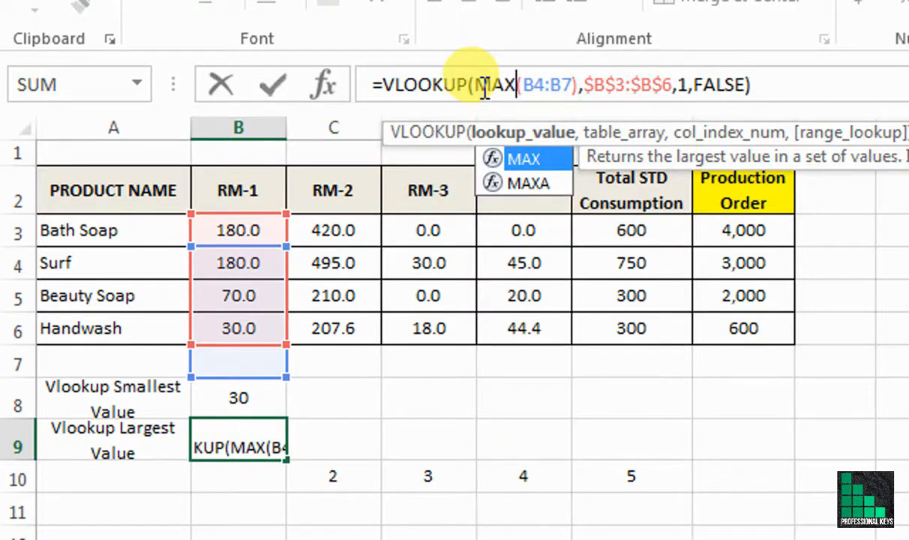
{"action": "key", "text": "Return"}
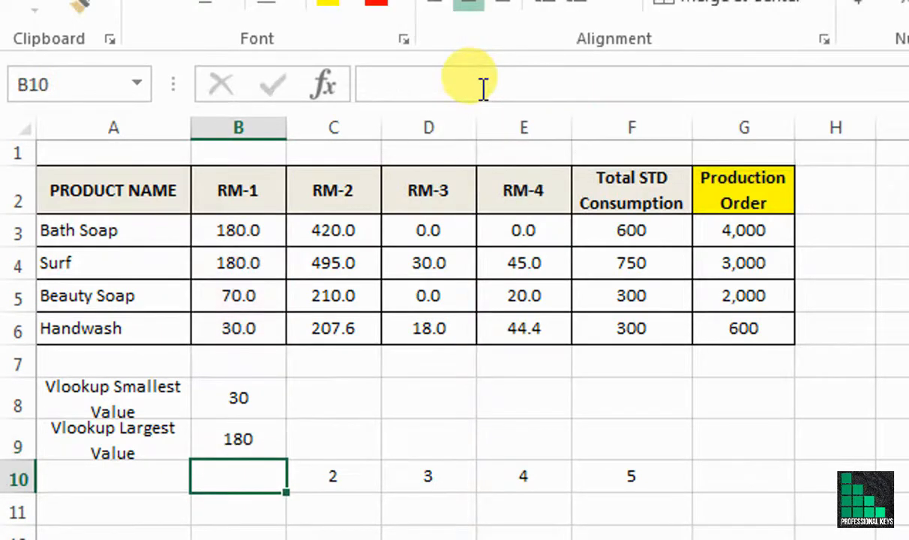
{"action": "left_click", "coordinate": [226, 444]}
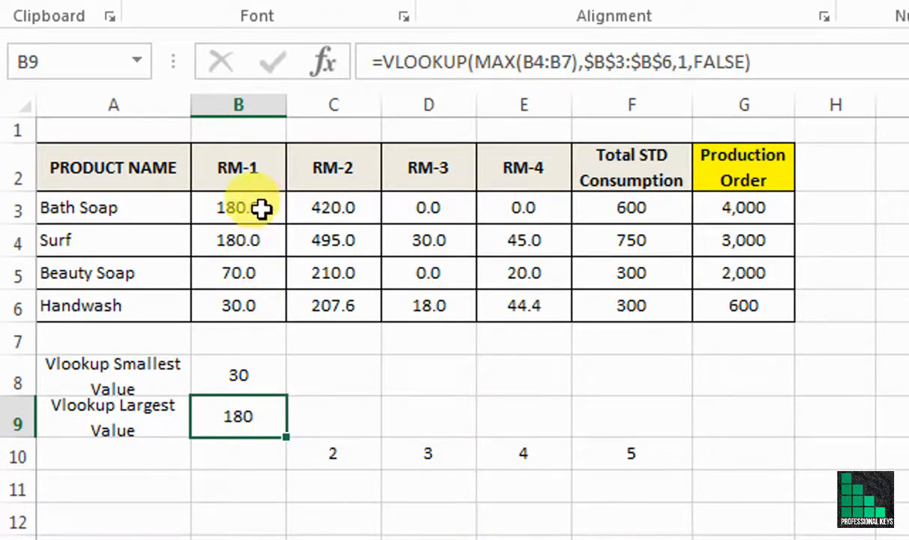
- Review Bath Soap's RM-1 formula, the recipe quantities in M11:P14, the scaled consumption in B3:E6 and the totals in F3:F6
{"action": "left_click", "coordinate": [101, 209]}
{"action": "left_click", "coordinate": [248, 211]}
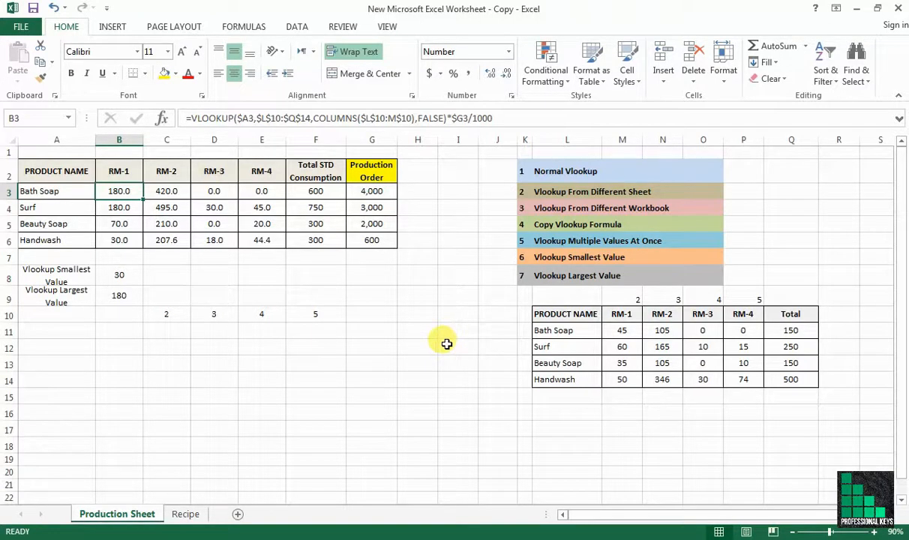
{"action": "left_click_drag", "start_coordinate": [616, 330], "coordinate": [754, 380]}
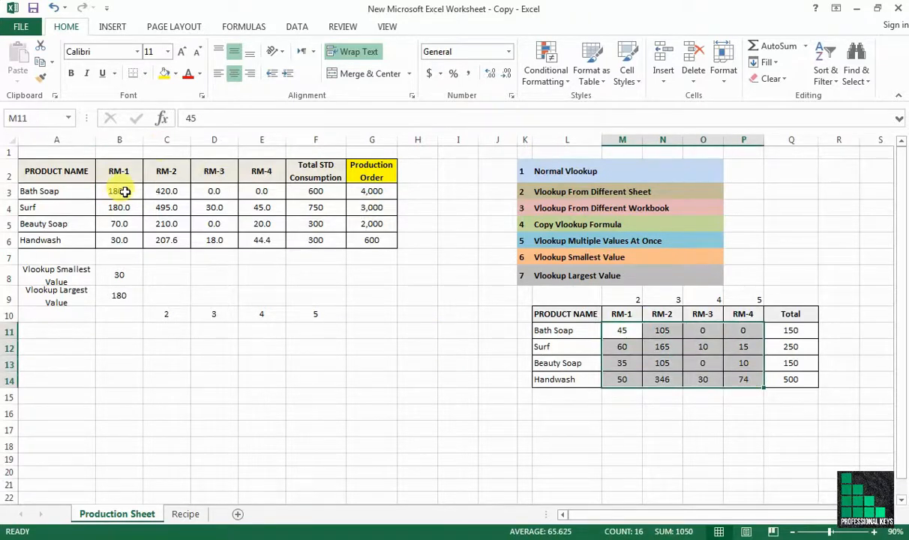
{"action": "left_click_drag", "start_coordinate": [124, 192], "coordinate": [259, 239]}
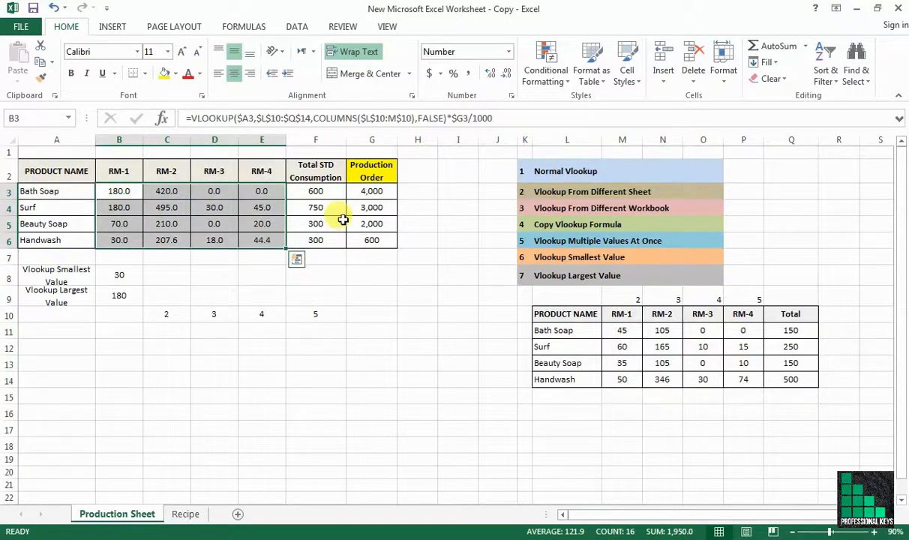
{"action": "left_click_drag", "start_coordinate": [319, 196], "coordinate": [330, 245]}
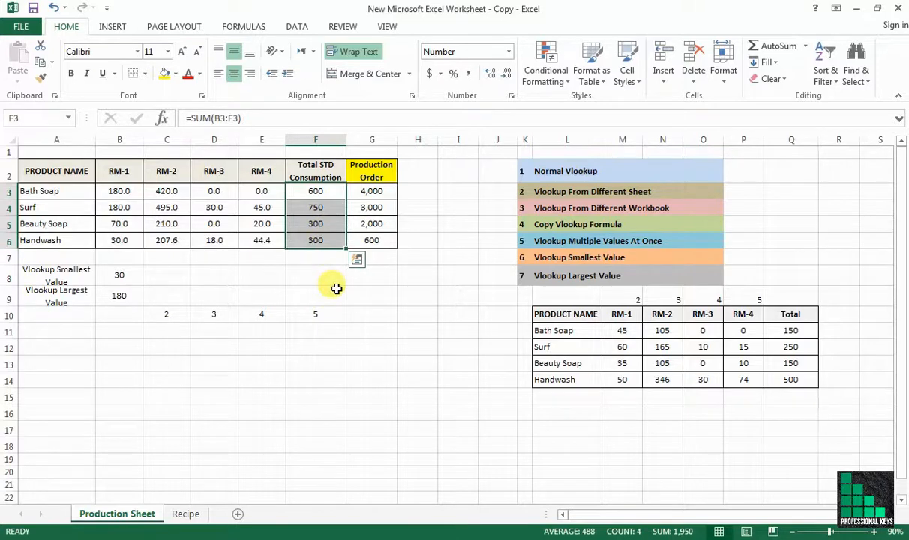